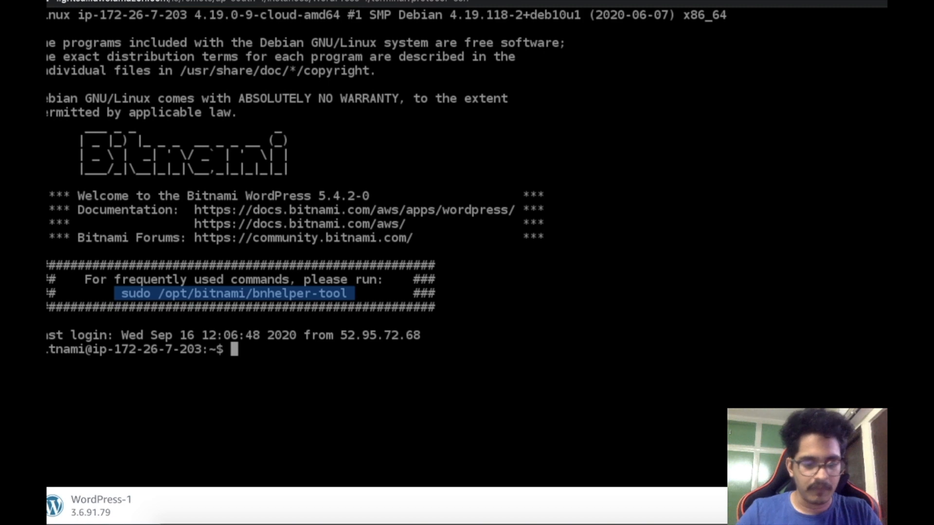
Run sudo /opt/bitnami/bnhelper-tool in the WordPress-1 SSH session and keep Remove the Bitnami Banner highlighted.
right_click(258, 357)
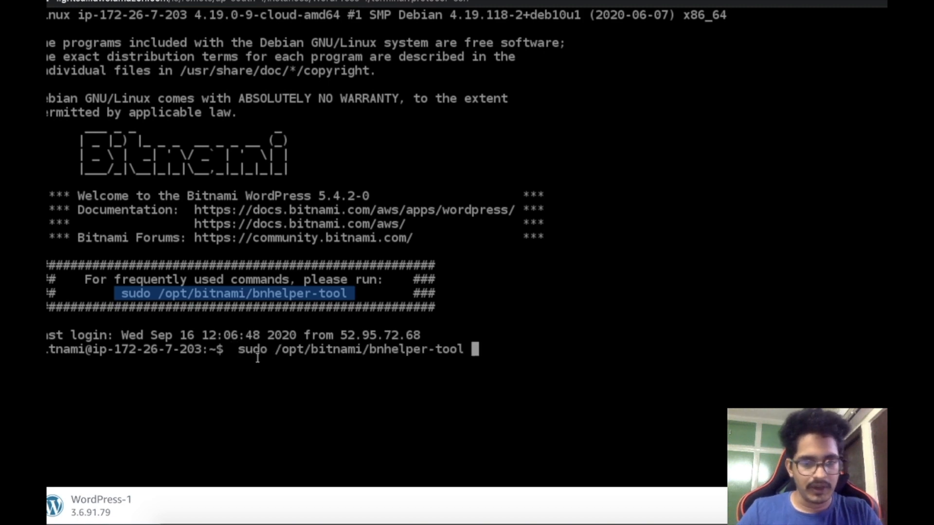
key(BackSpace)
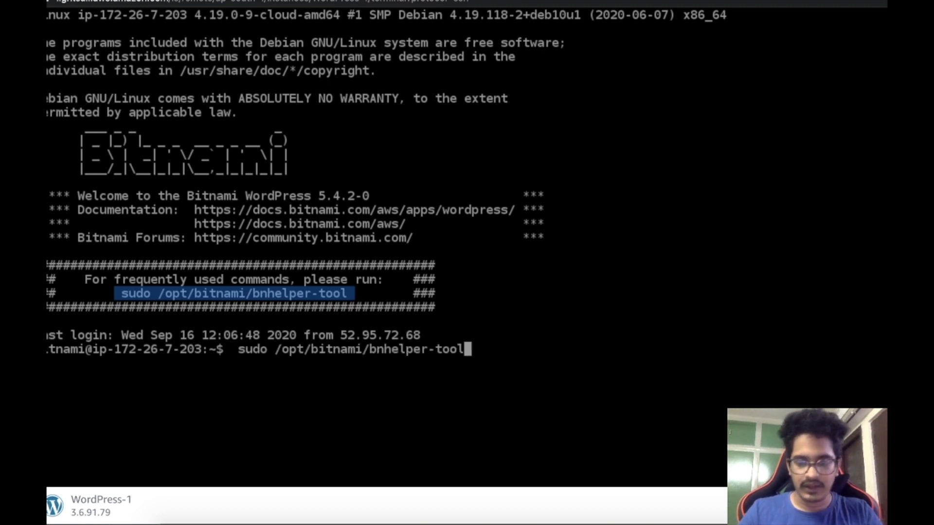
key(Return)
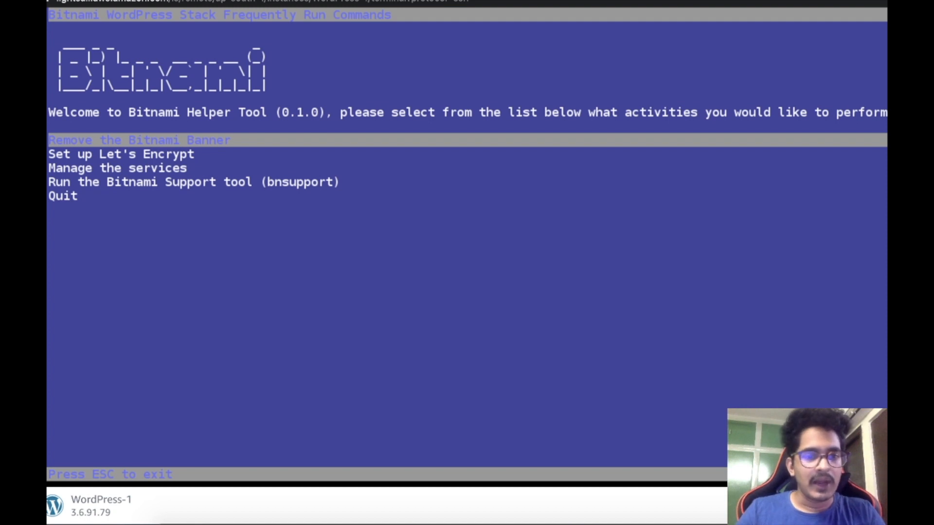
key(Down)
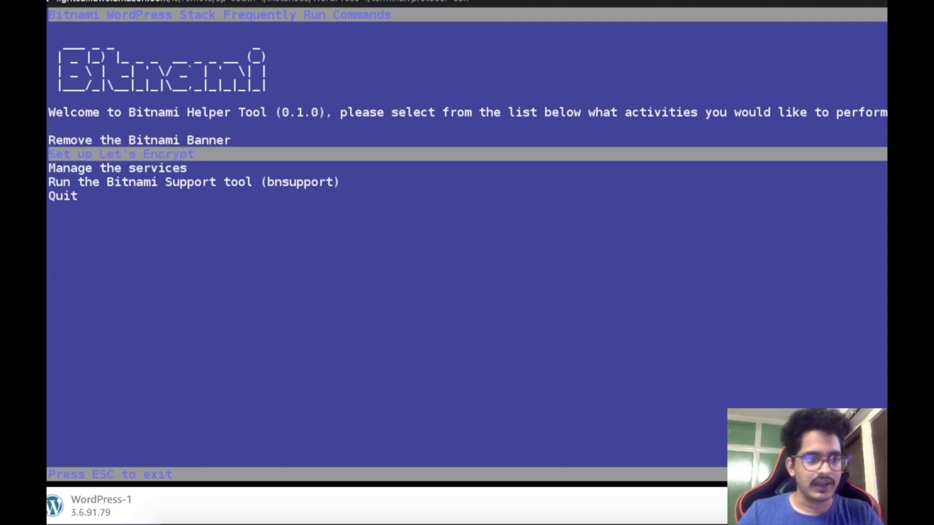
key(Up)
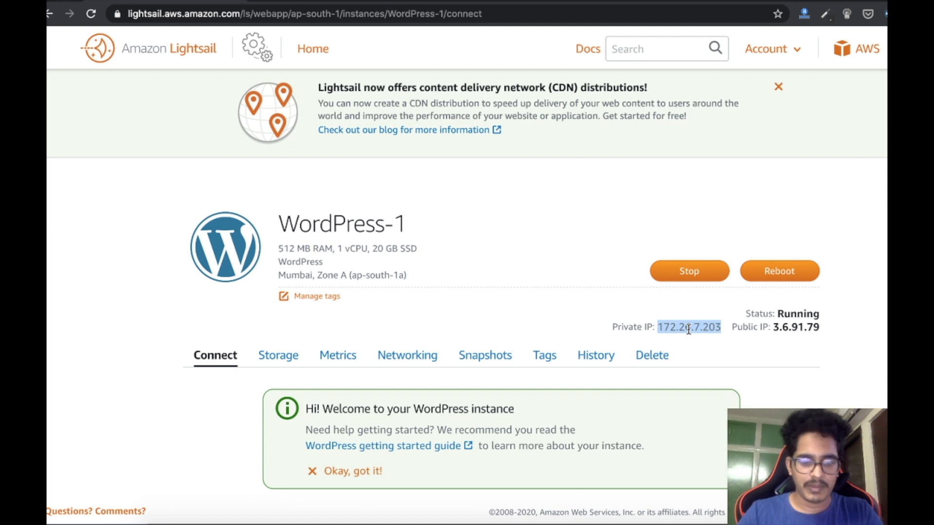
Copy the WordPress-1 instance's public IP 3.6.91.79 and open it in a new browser window.
scroll(689, 330, down, 1)
double_click(787, 319)
key(ctrl+c)
key(ctrl+n)
key(ctrl+v)
key(Return)
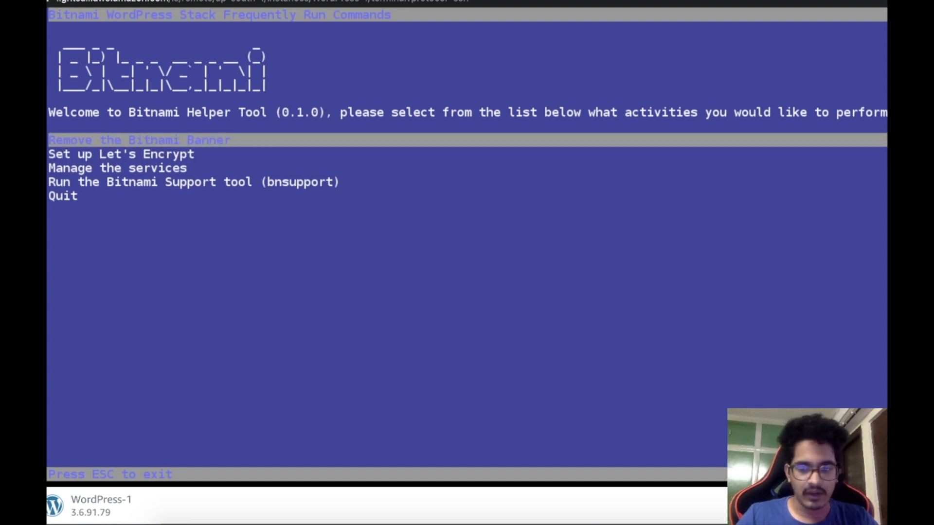
Remove the Bitnami banner with the helper tool, then switch to the browser window to review the site.
key(Return)
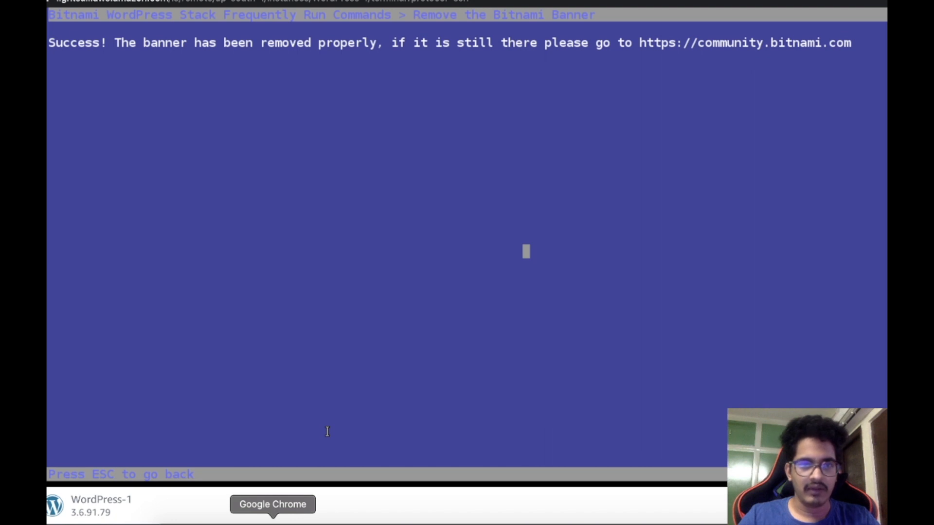
key(super+grave)
scroll(667, 463, down, 2)
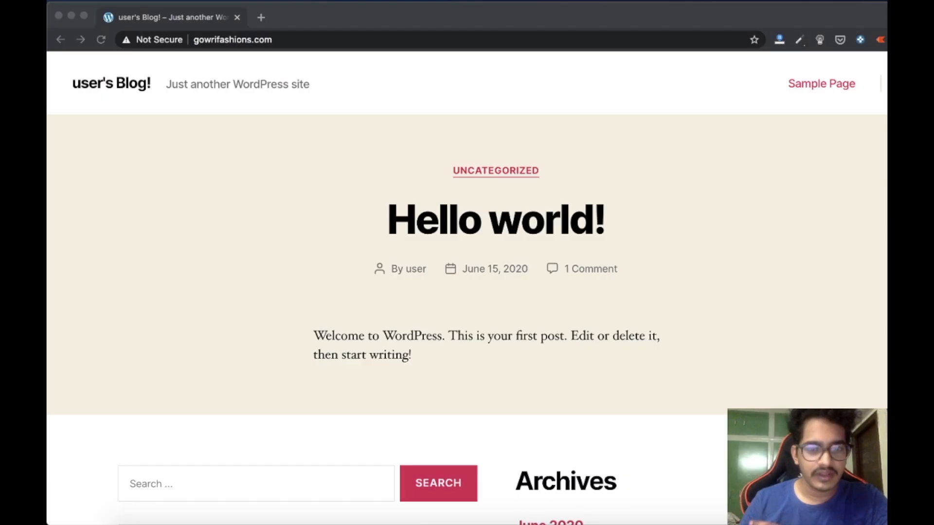
Examine the connection security details of gowrifashions.com and close them.
double_click(215, 40)
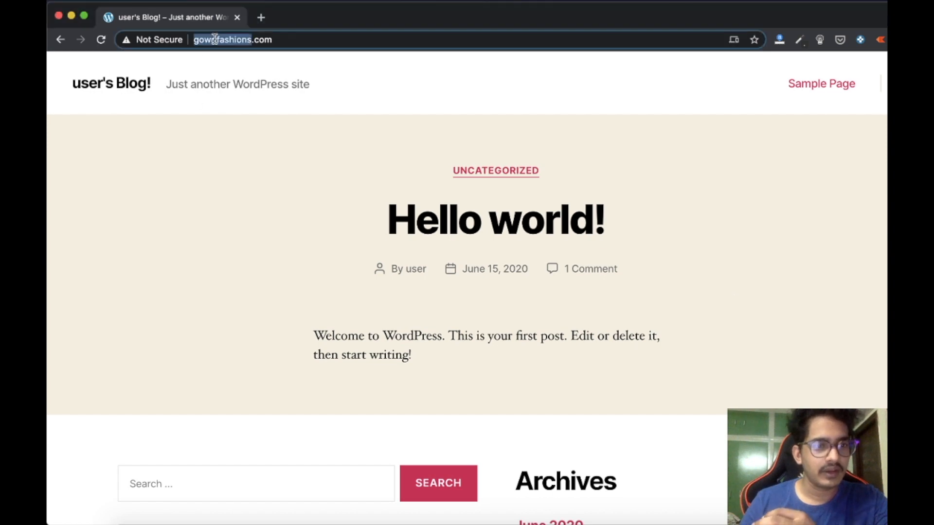
click(138, 41)
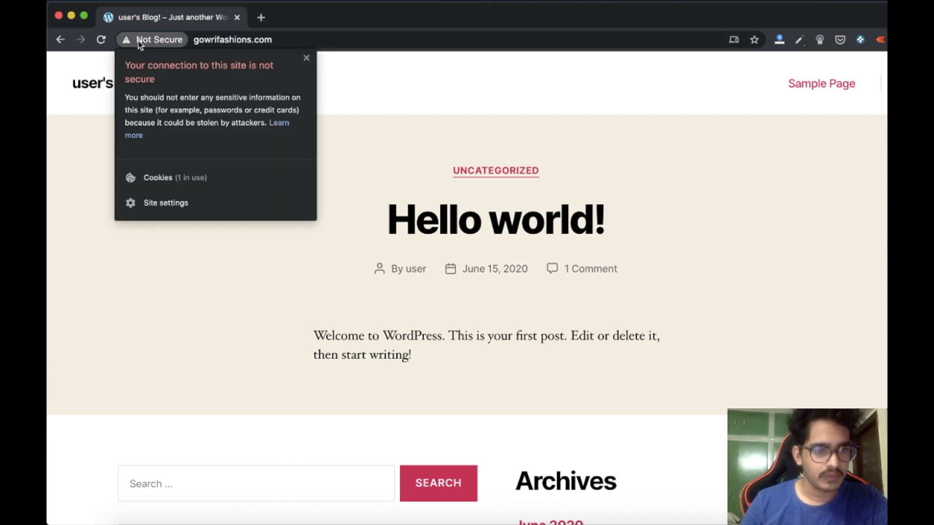
click(305, 59)
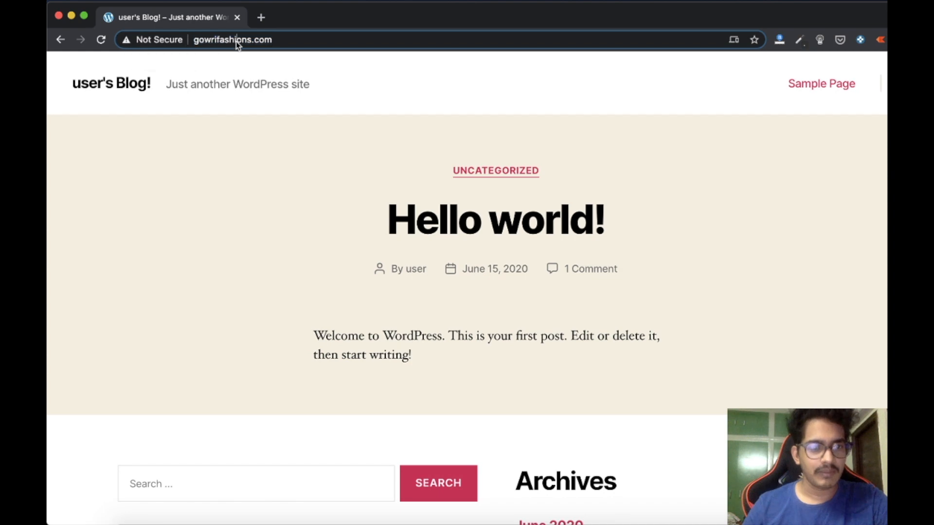
key(super+Tab)
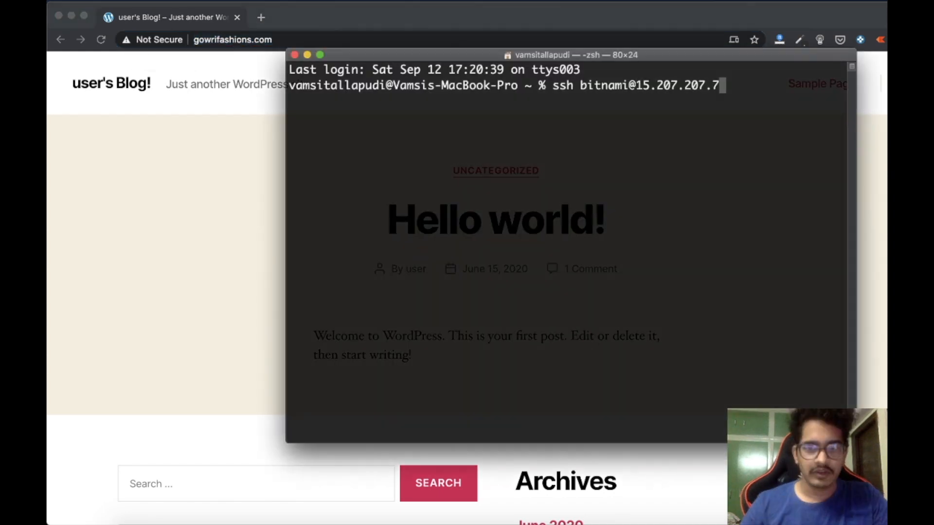
key(Return)
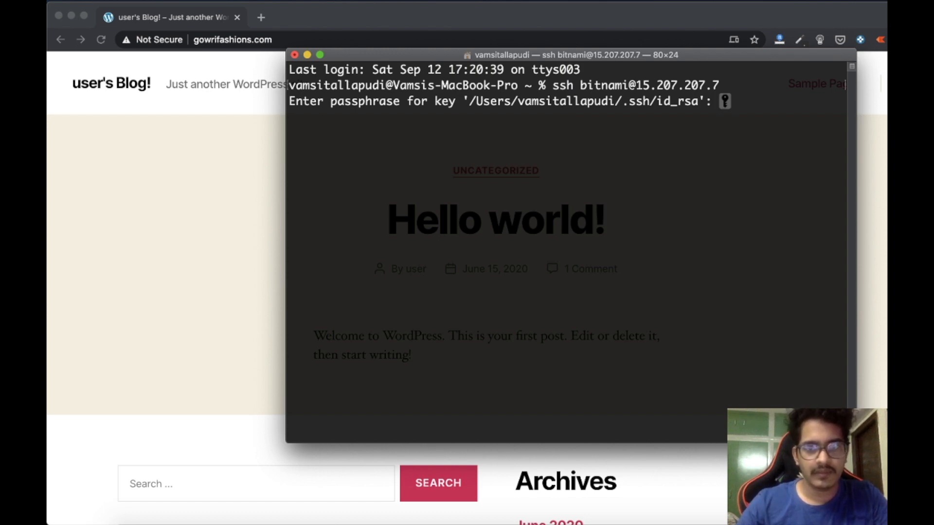
key(Return)
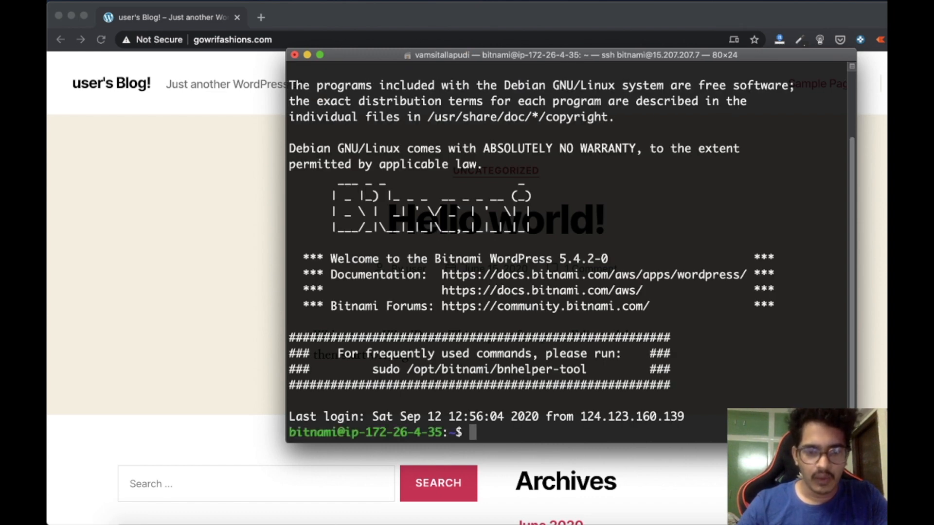
Run sudo /opt/bitnami/bnhelper-tool on the server and start Set up Let's Encrypt.
triple_click(448, 369)
click(441, 369)
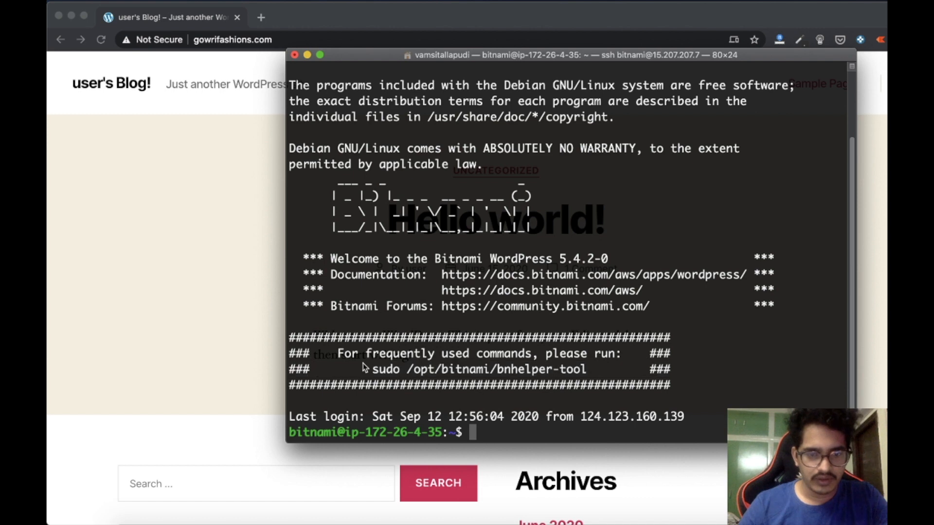
drag(372, 368, 601, 372)
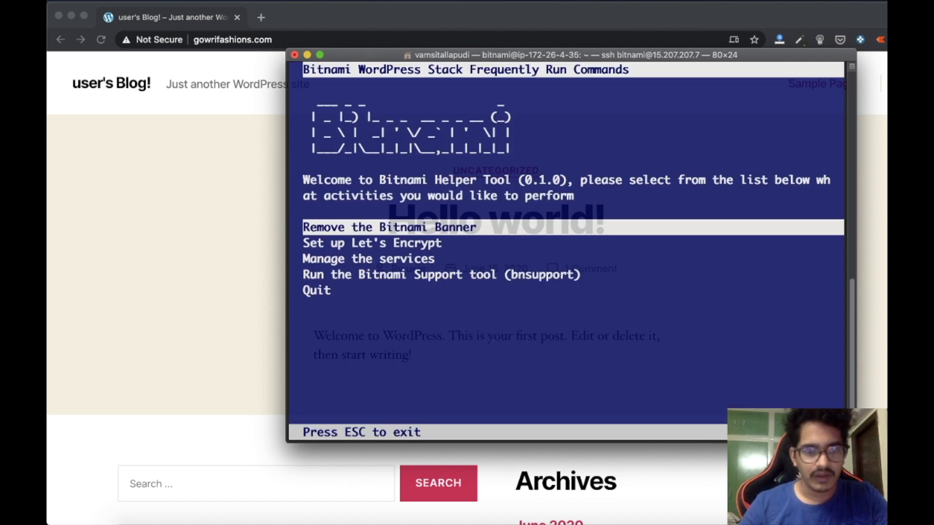
key(Down)
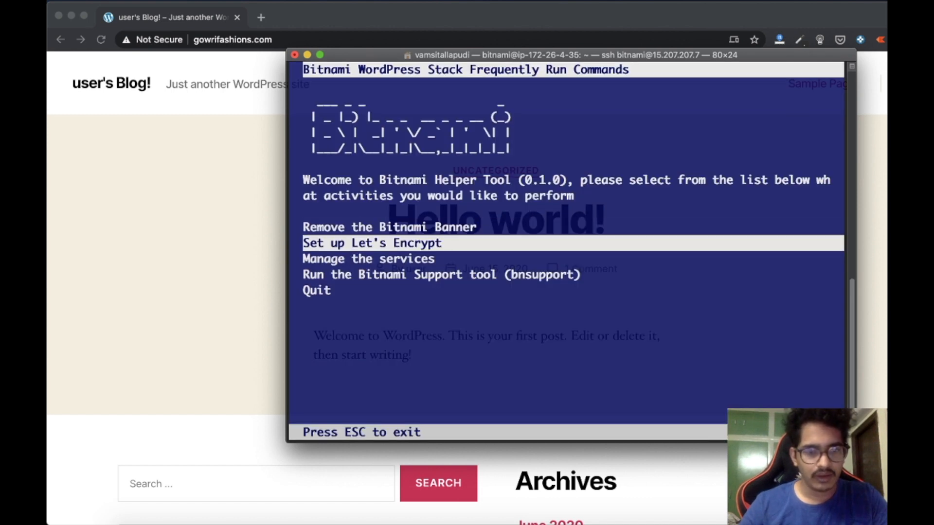
key(Return)
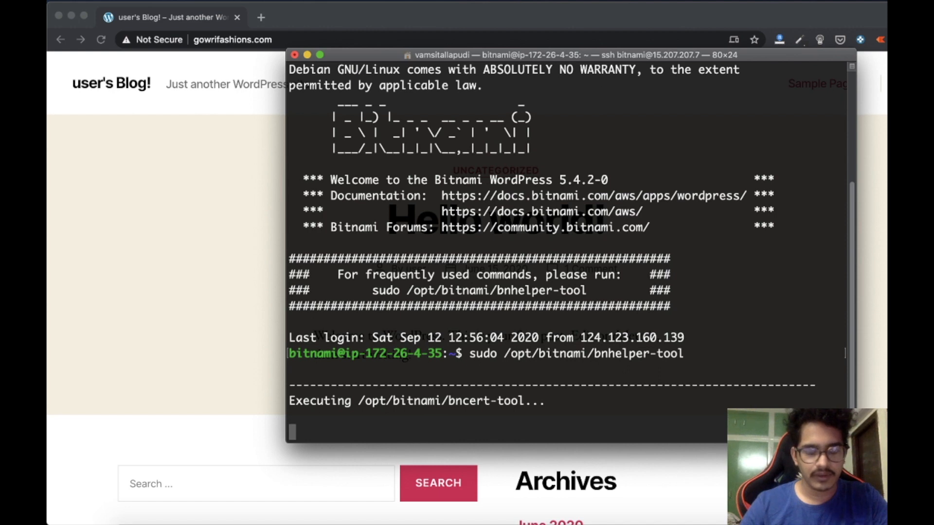
text(d)
key(BackSpace)
text(gown)
key(BackSpace)
text(rifash)
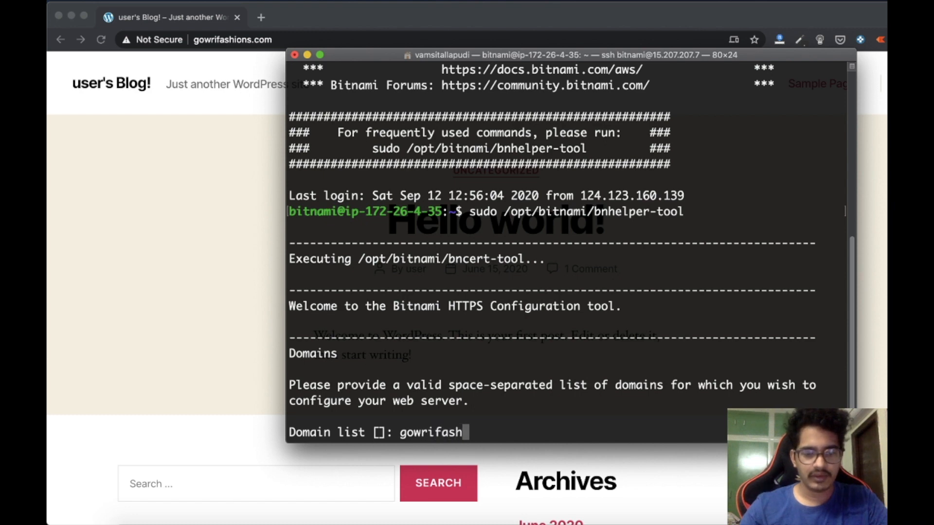
text(ions.com)
key(Return)
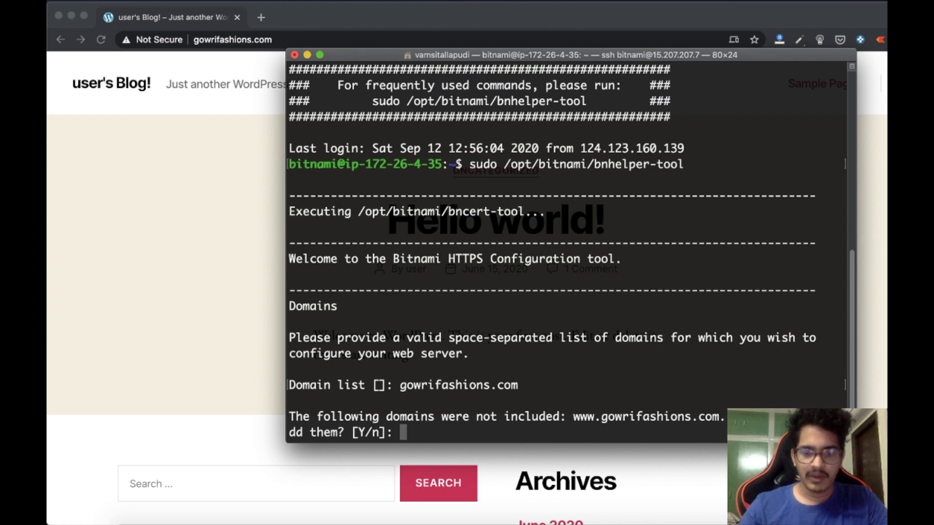
text(y)
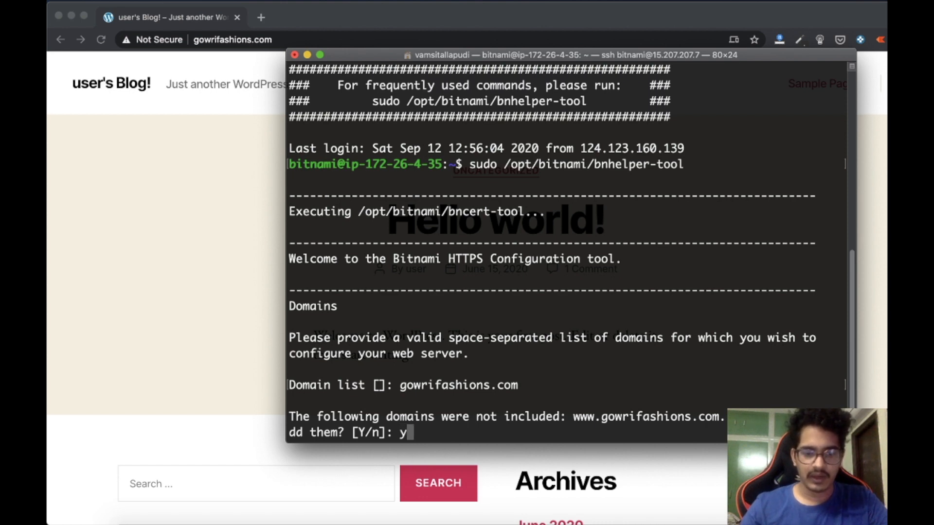
key(Return)
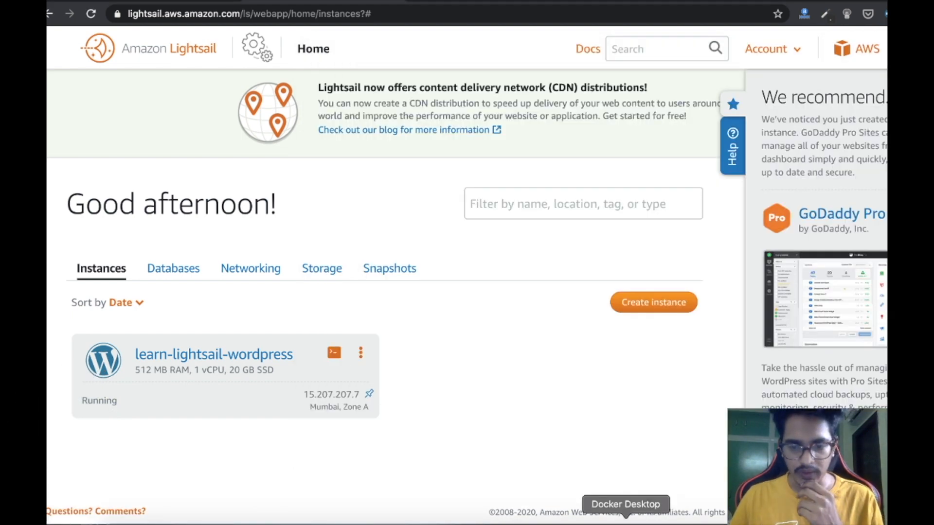
click(681, 521)
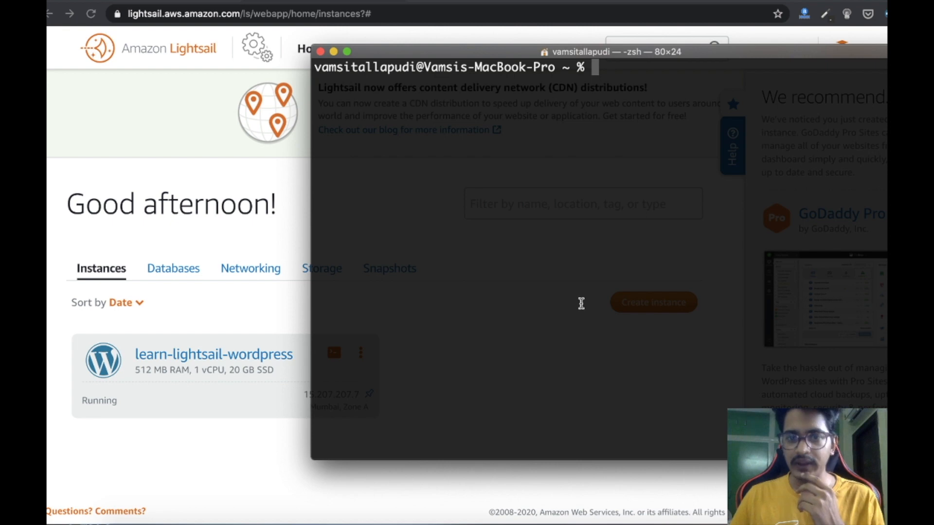
text(ssh )
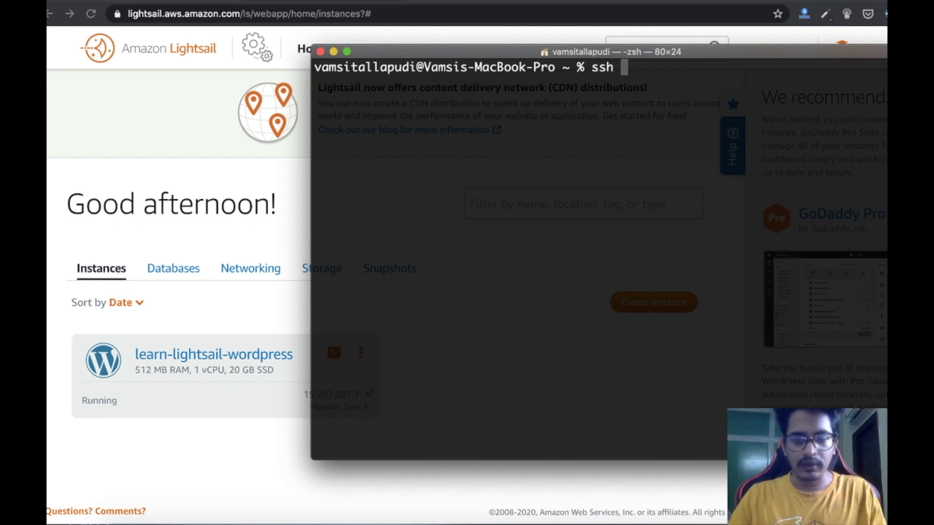
text(bin)
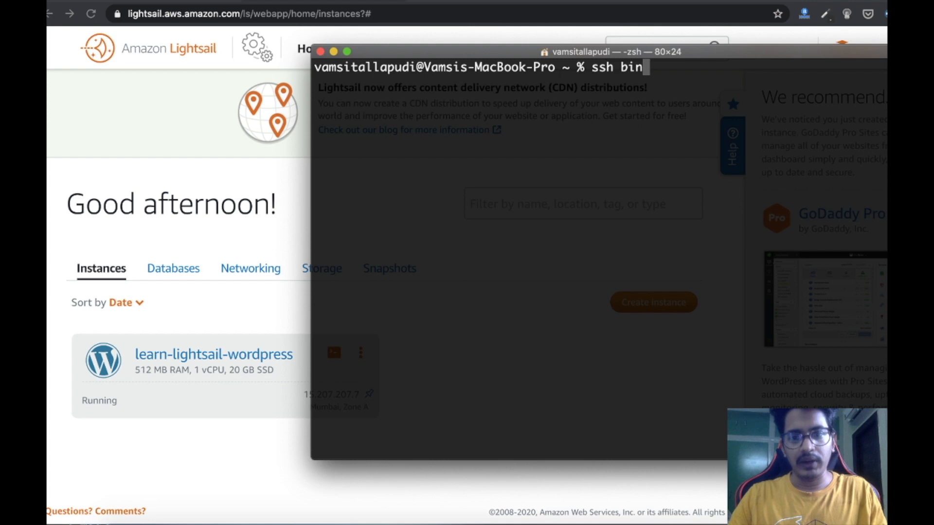
key(BackSpace)
text(tn)
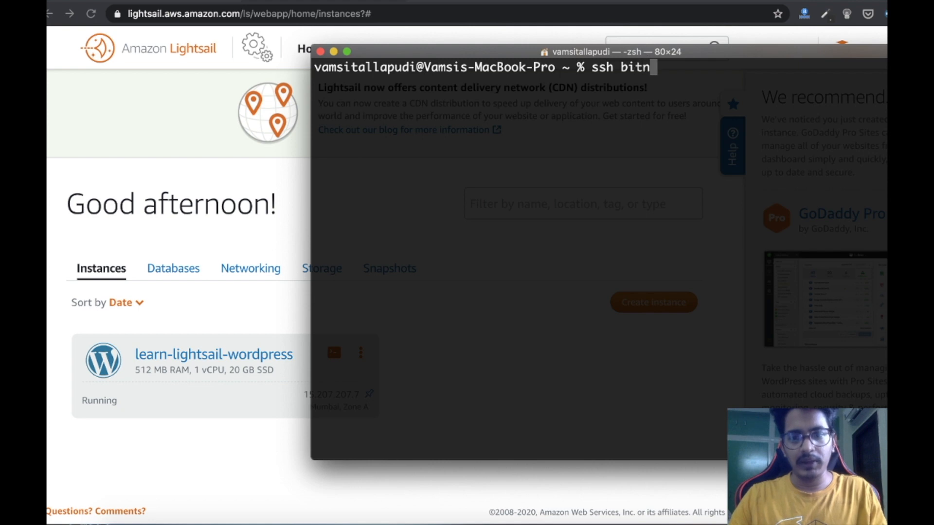
text(ami@)
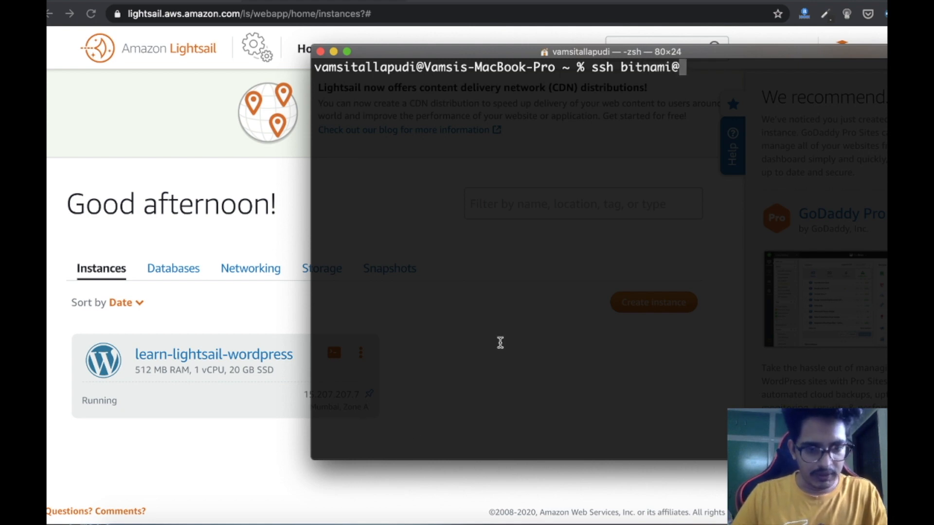
text(15.)
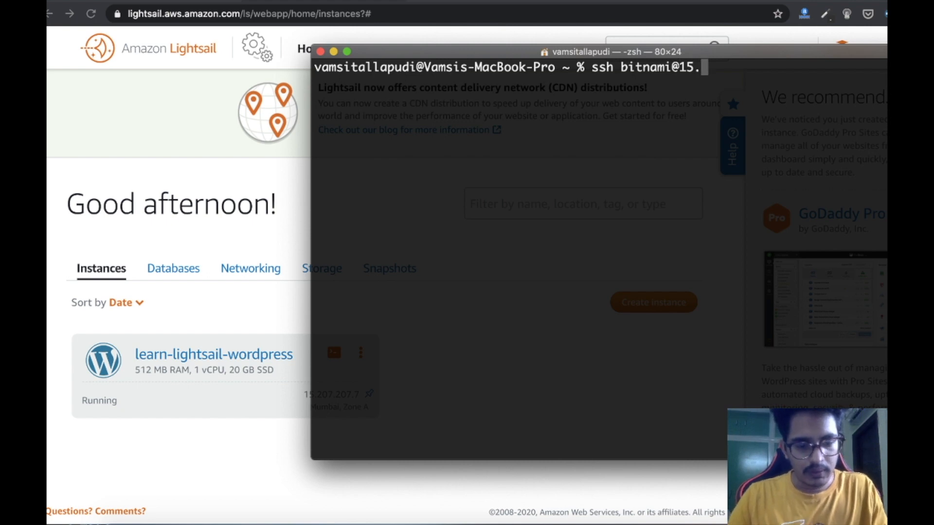
text(207.)
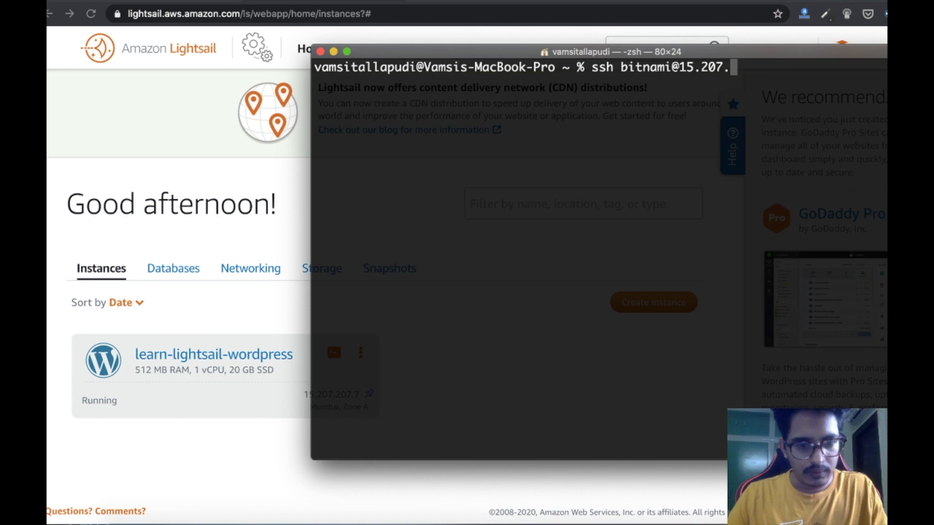
text(207.7)
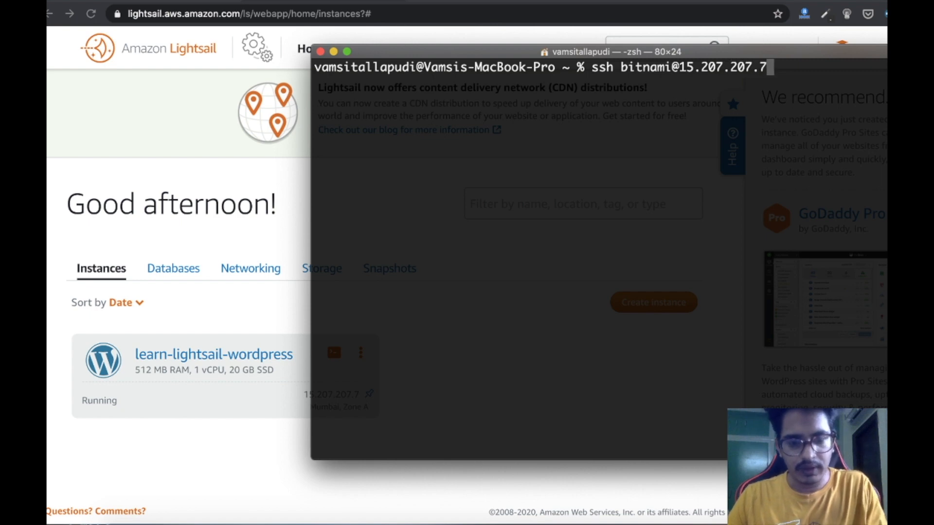
key(Return)
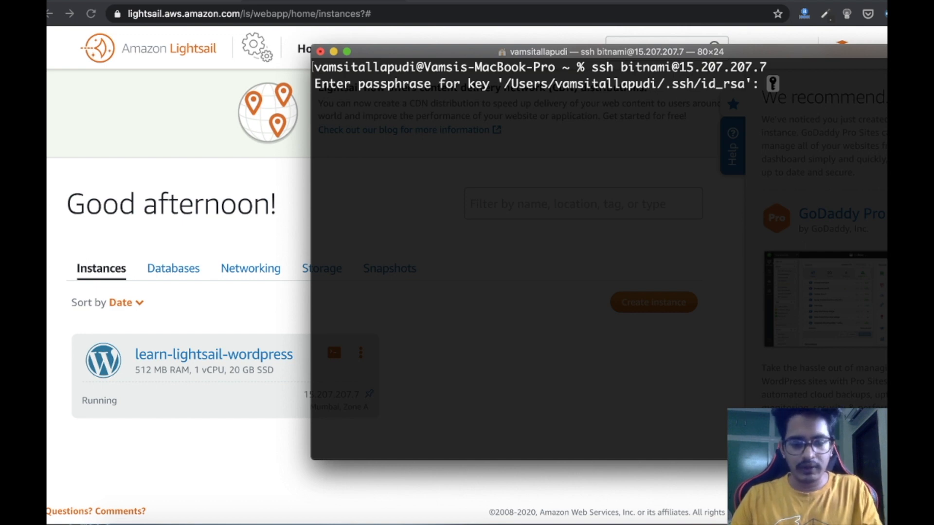
key(Return)
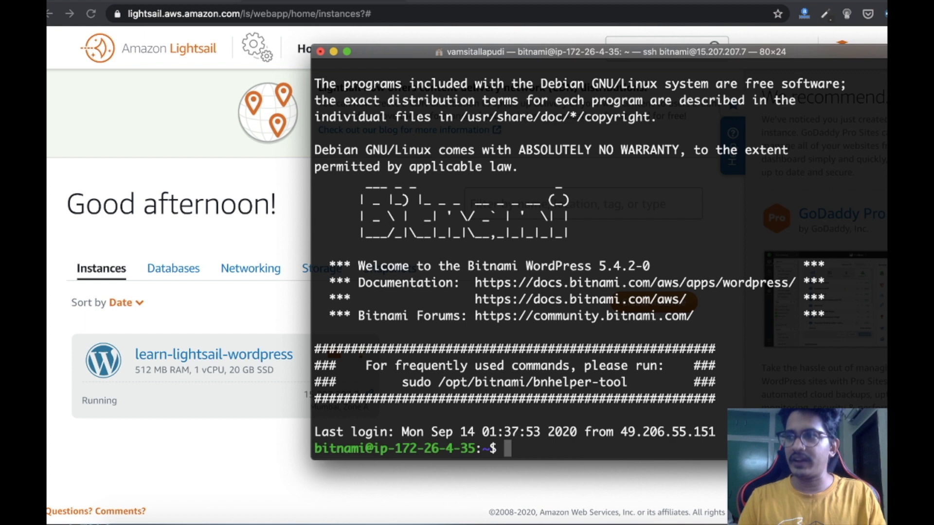
Copy the suggested command sudo /opt/bitnami/bnhelper-tool from the welcome message and run it at the prompt.
double_click(452, 383)
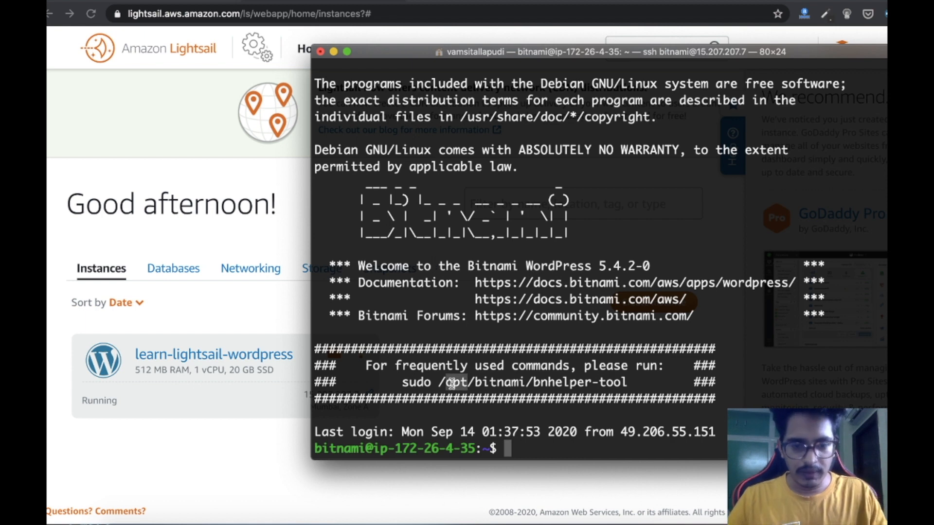
drag(396, 384, 632, 385)
key(super+c)
click(515, 445)
key(super+v)
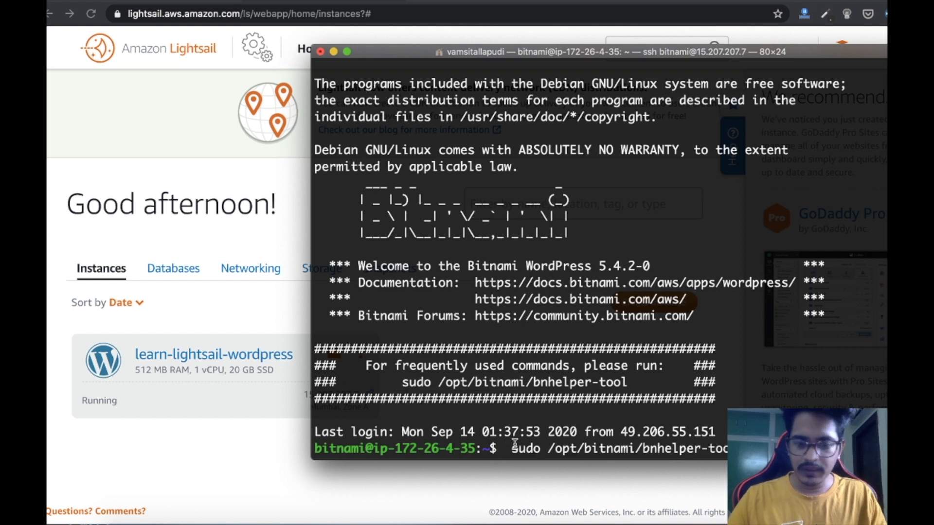
key(Return)
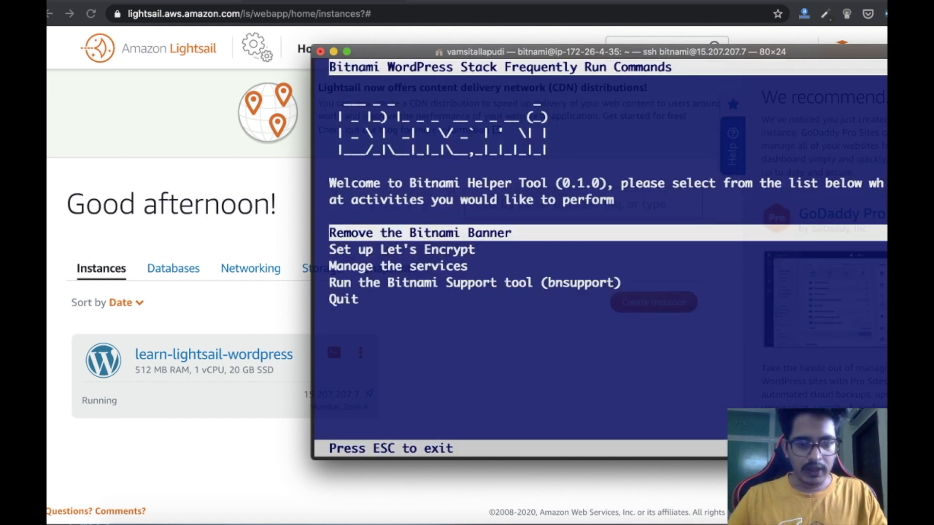
key(Down)
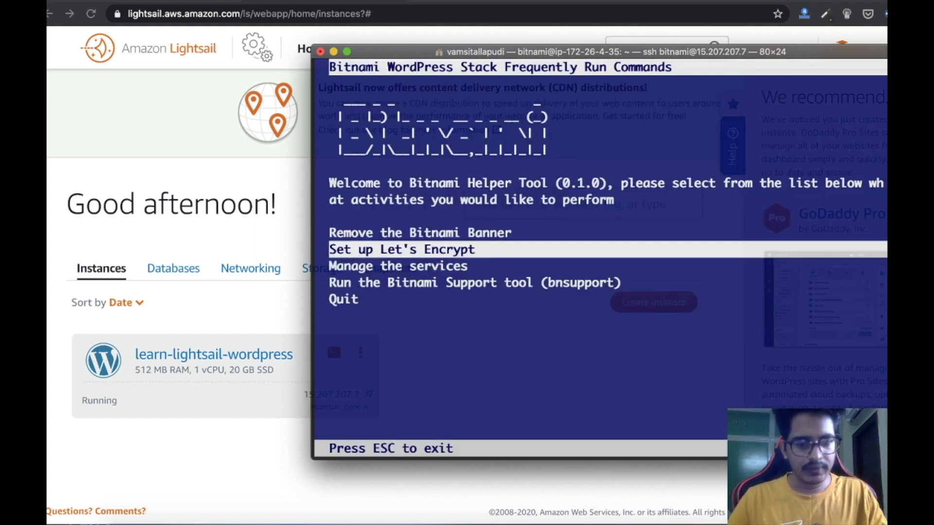
key(Return)
text(co)
key(BackSpace)
key(BackSpace)
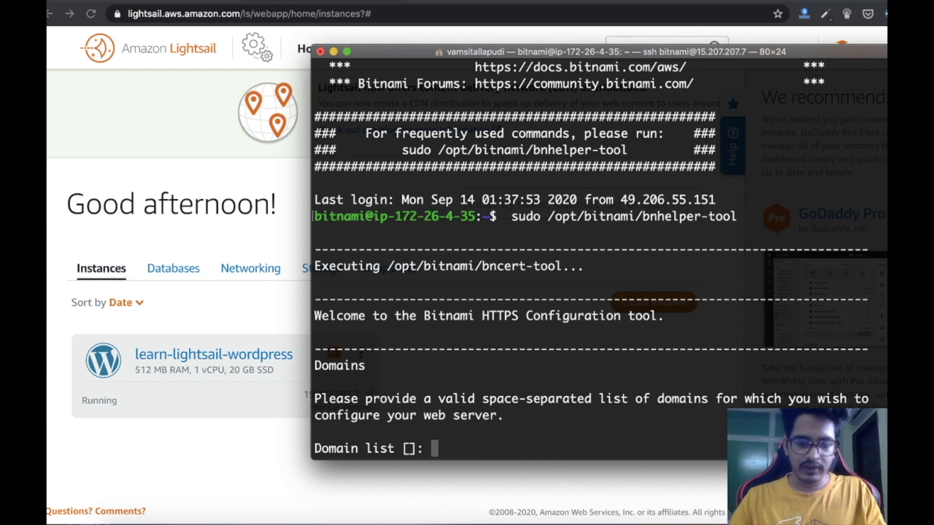
text(gowri)
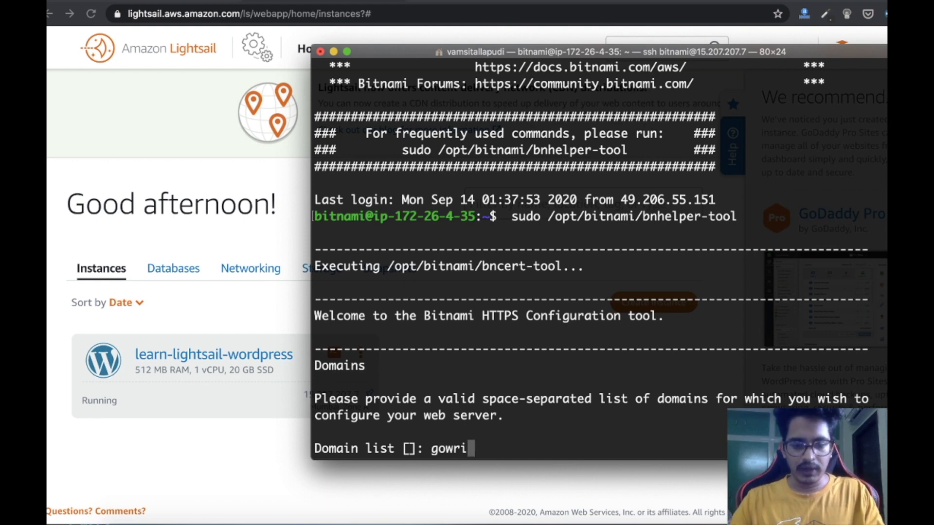
text(fashions.com)
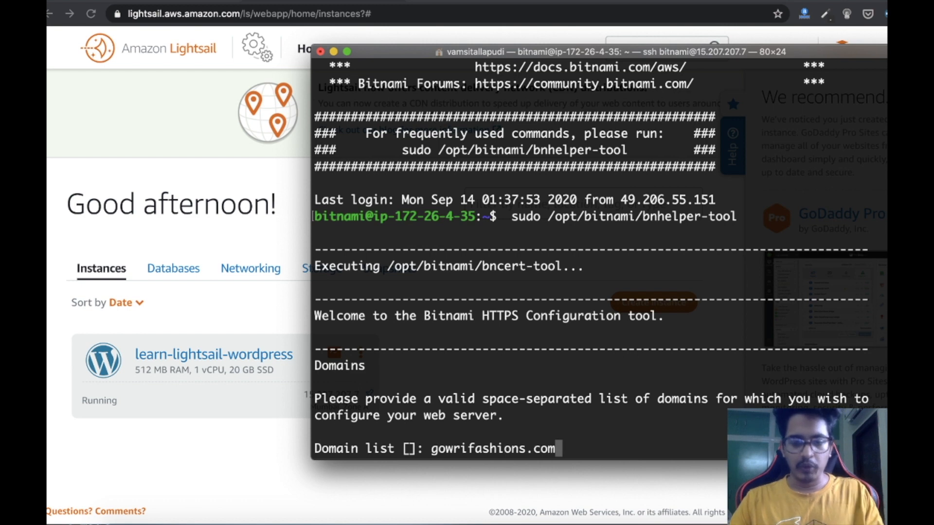
key(Return)
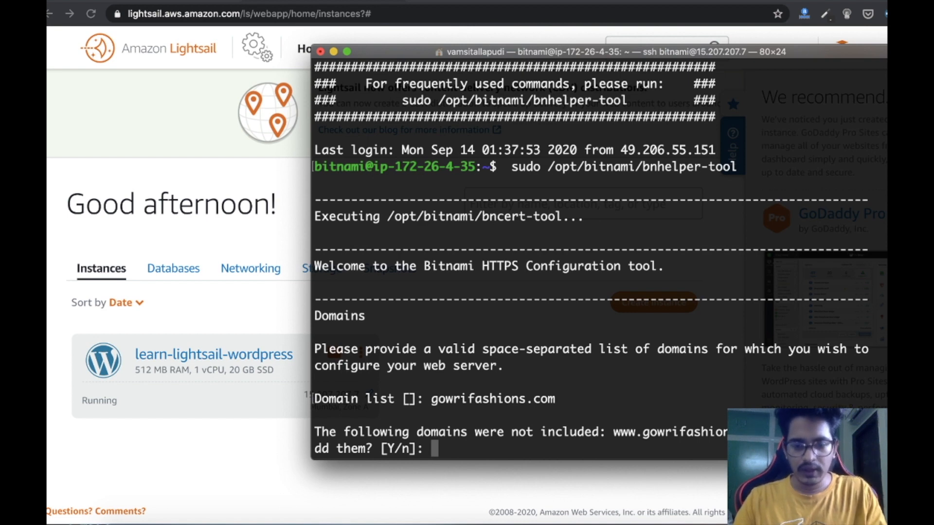
text(y)
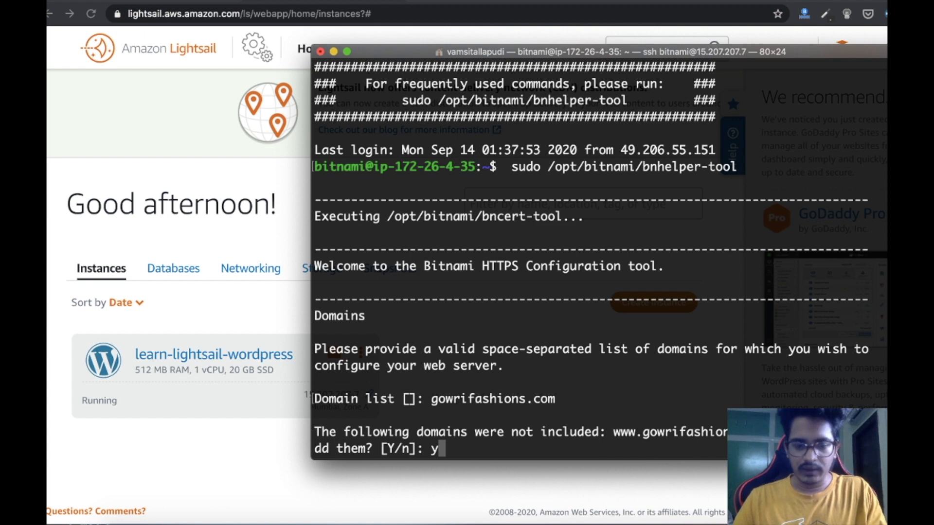
key(Return)
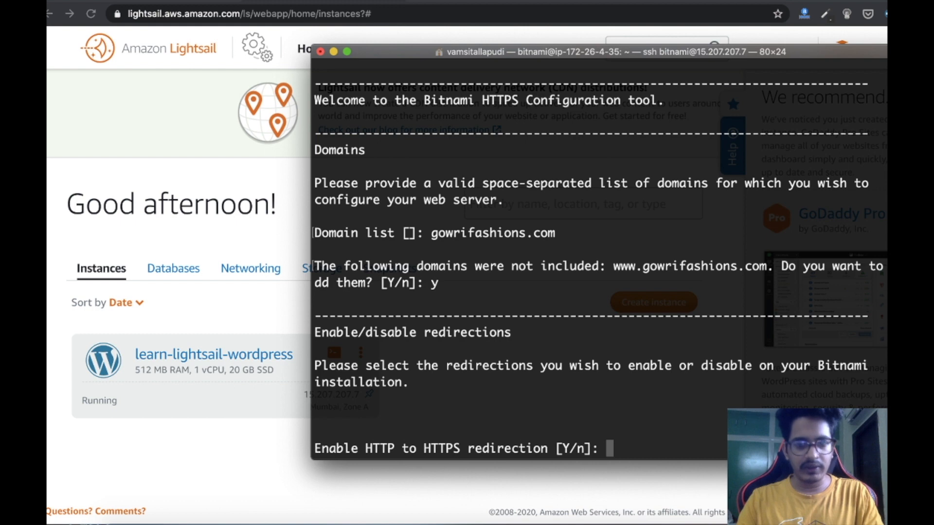
Enable the HTTP to HTTPS and non-www to www redirections, and decline the www to non-www redirection.
text(y)
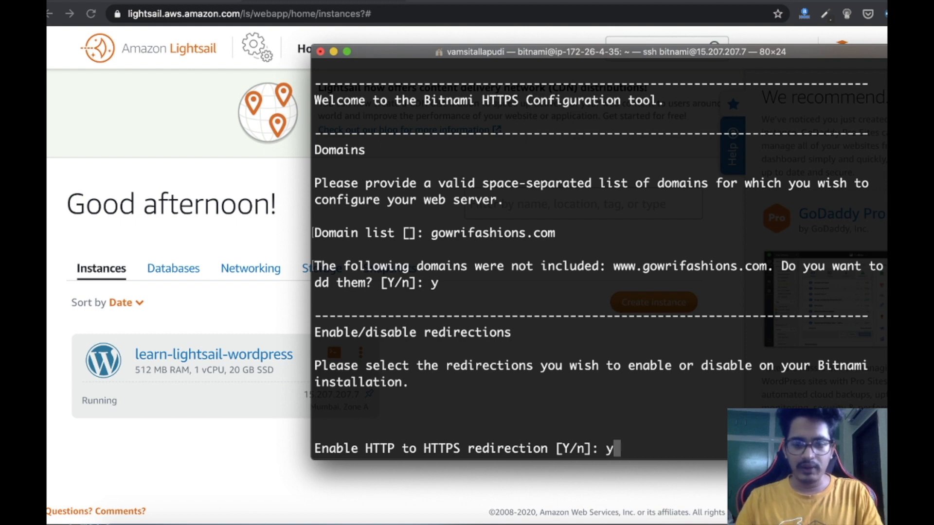
key(Return)
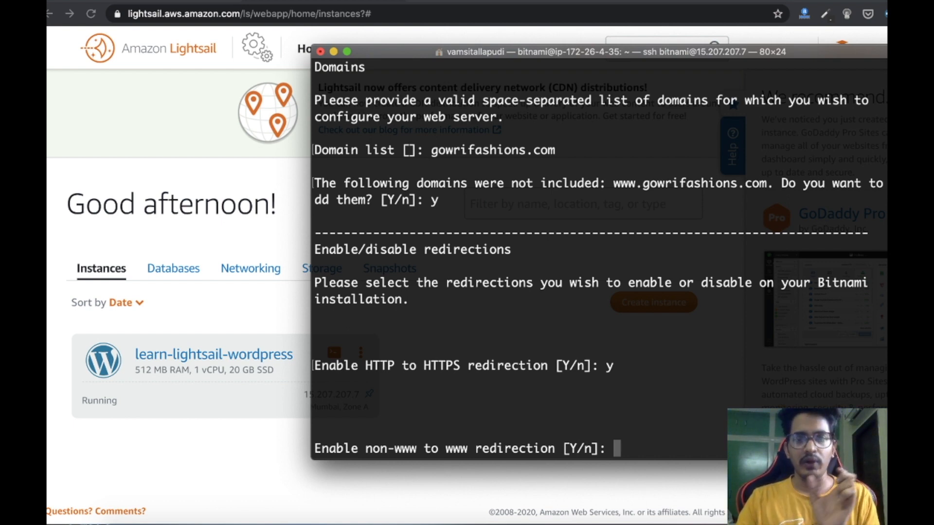
text(y)
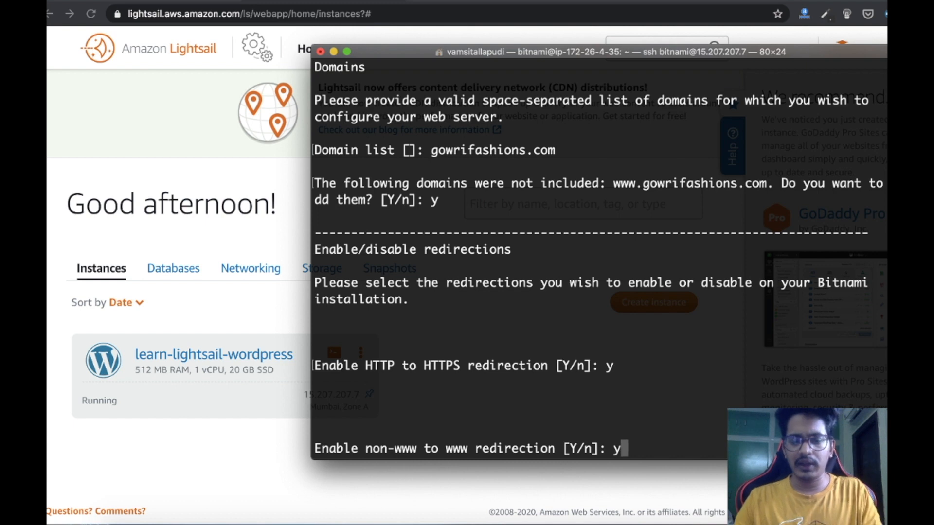
key(Return)
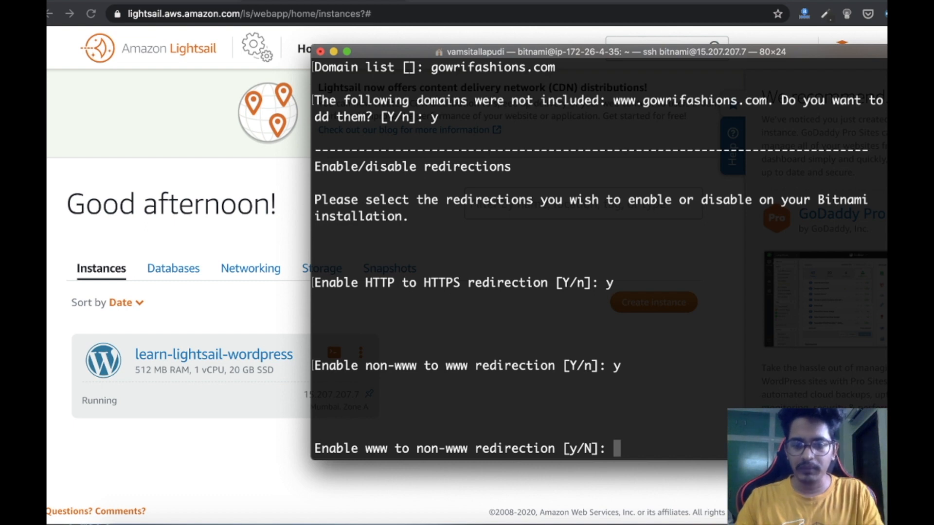
text(y)
key(BackSpace)
text(n)
key(BackSpace)
text(N)
key(BackSpace)
text(n)
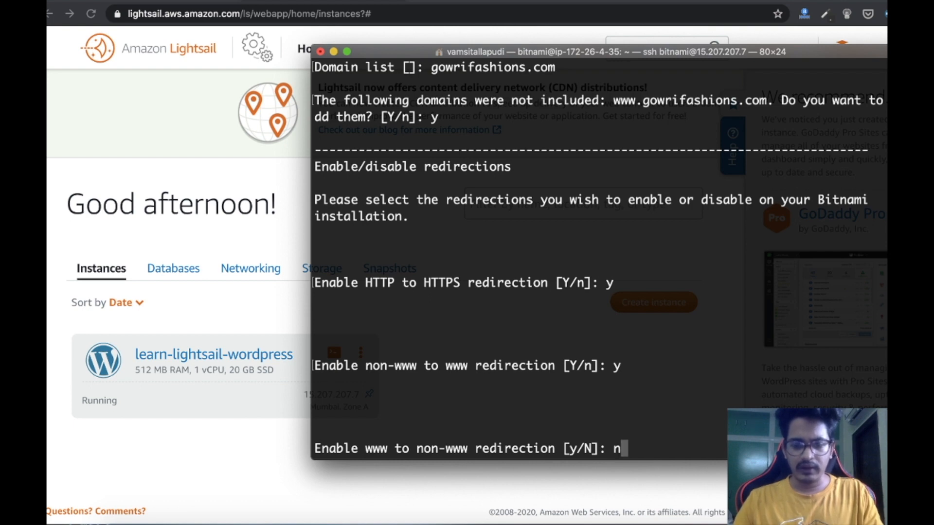
key(Return)
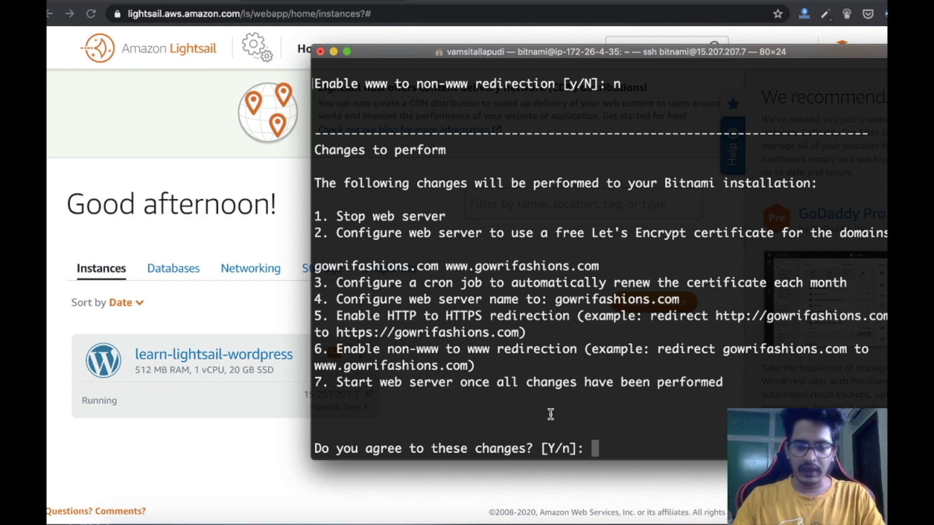
Agree to the listed changes, provide the certificate's e-mail address and accept the Let's Encrypt Subscriber Agreement.
text(y)
key(Return)
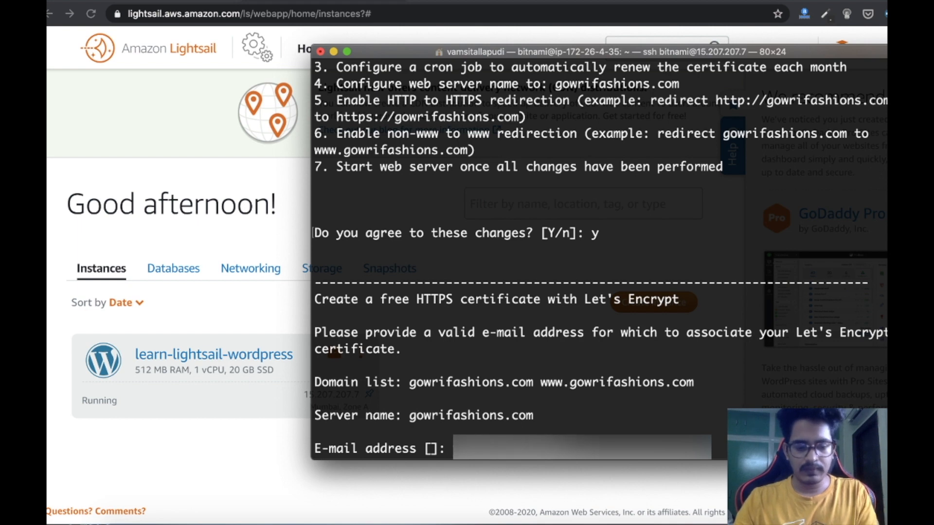
key(Return)
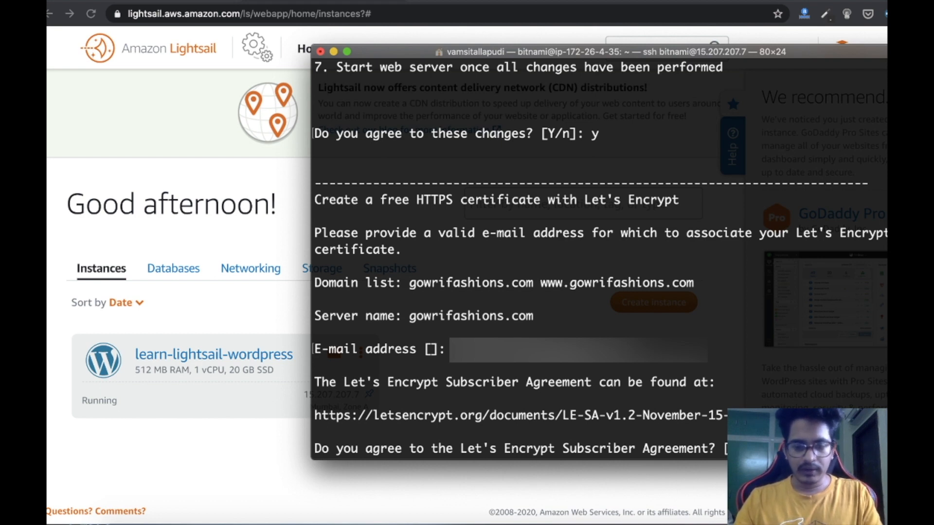
text(y)
key(Return)
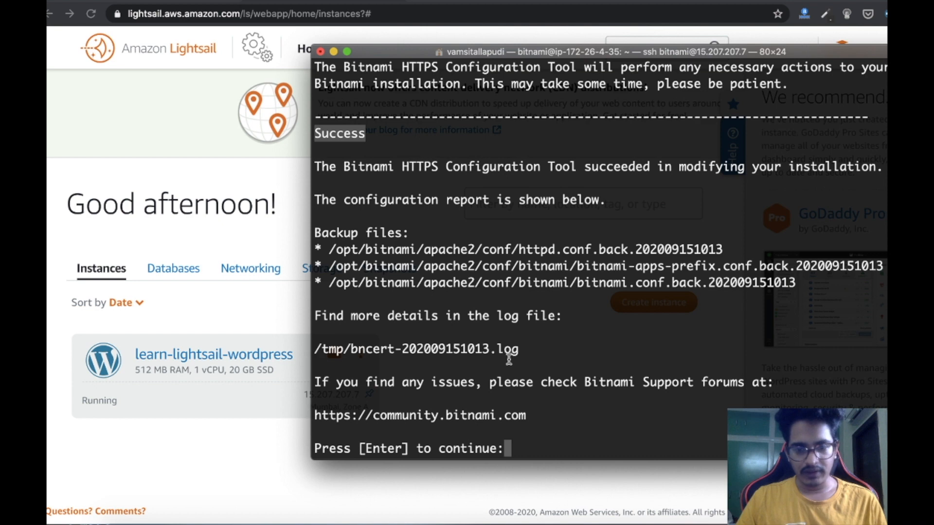
Dismiss the HTTPS configuration report and return to the Bitnami helper tool menu.
key(Return)
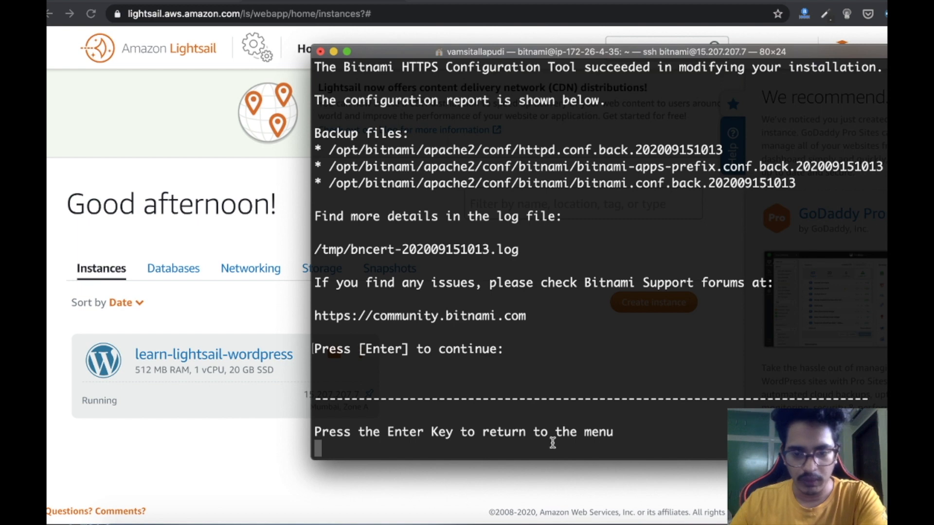
key(Return)
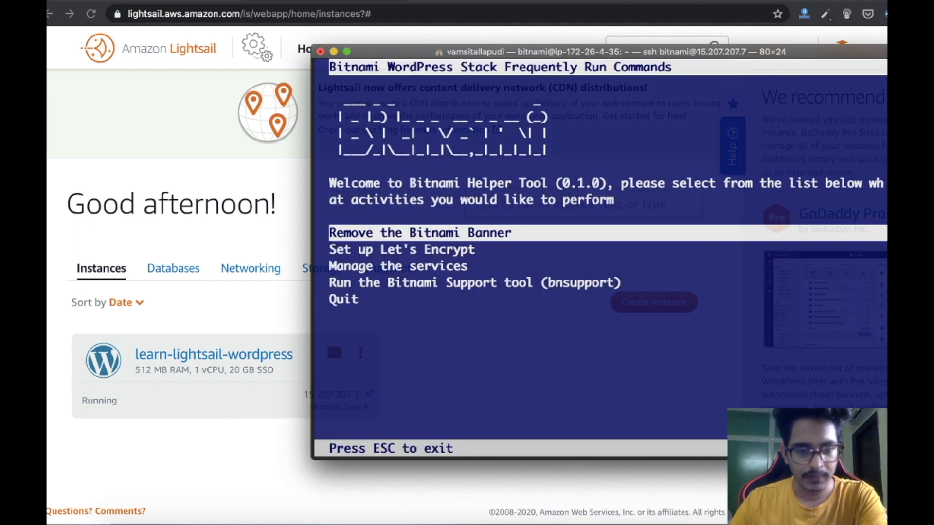
key(Down)
key(Down)
key(Up)
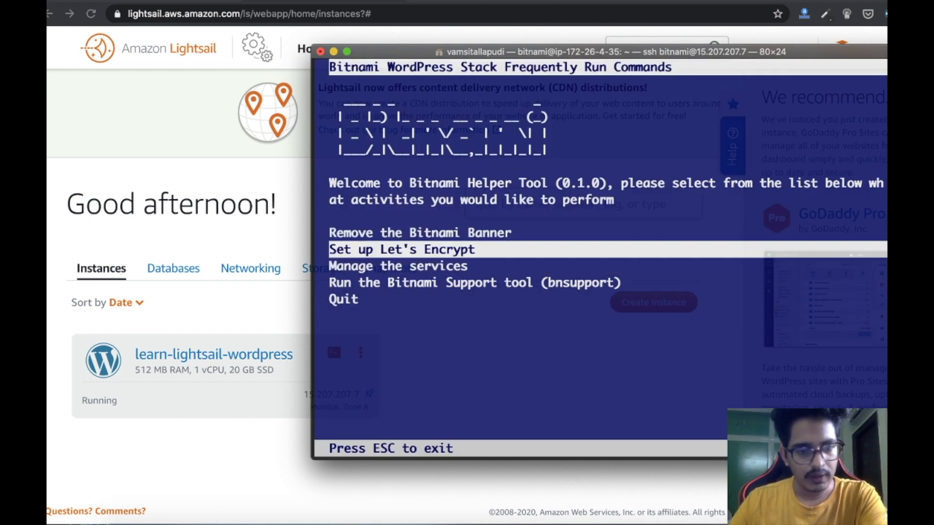
Switch to the browser, load gowrifashions.com in a new tab and check the site's connection security details.
click(421, 1)
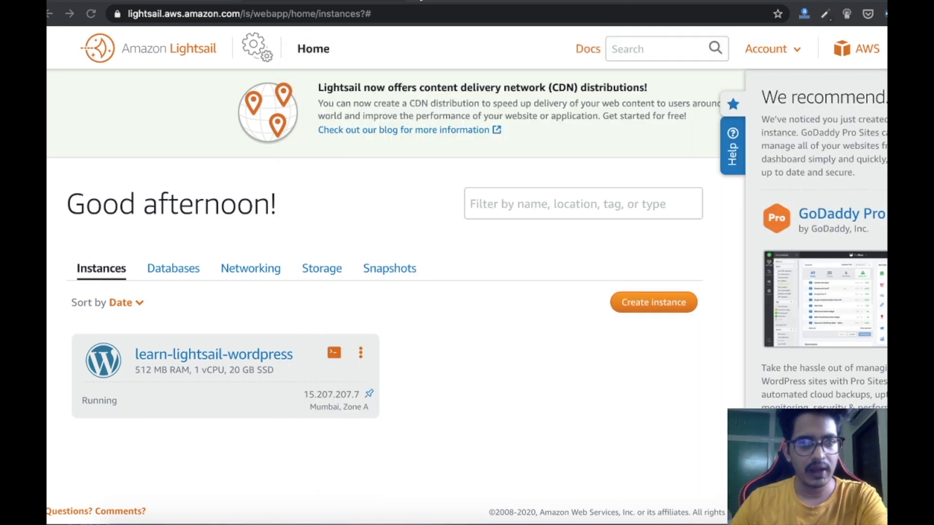
key(super+t)
text(gowrifashions.com)
key(Return)
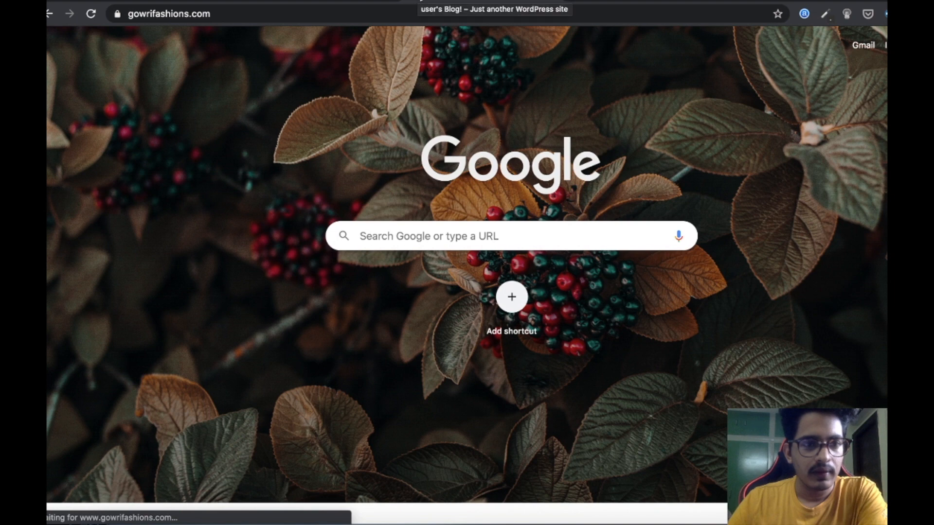
click(116, 15)
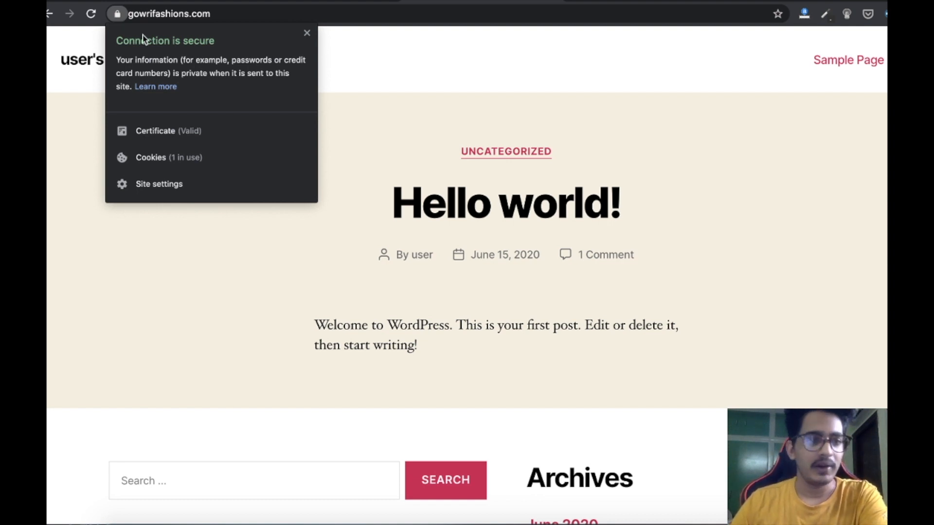
click(156, 15)
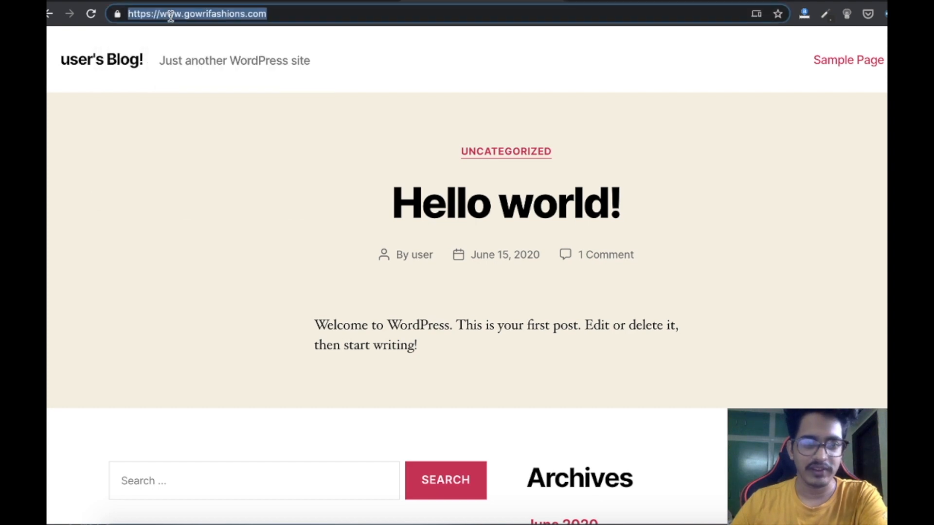
double_click(155, 14)
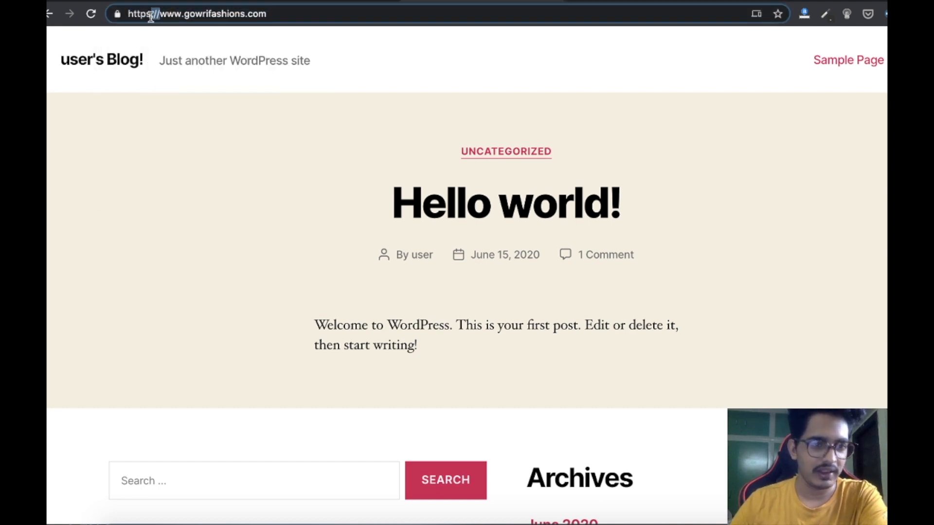
double_click(140, 15)
click(151, 14)
key(BackSpace)
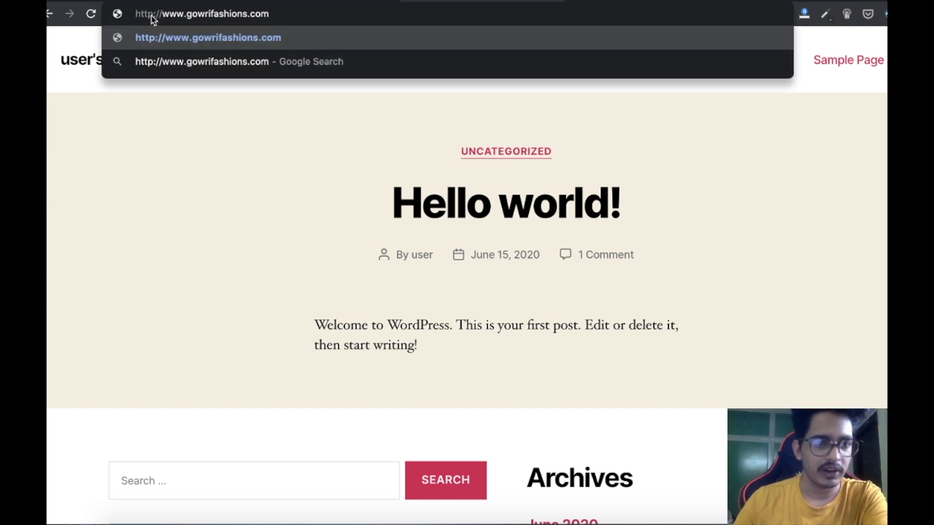
key(Return)
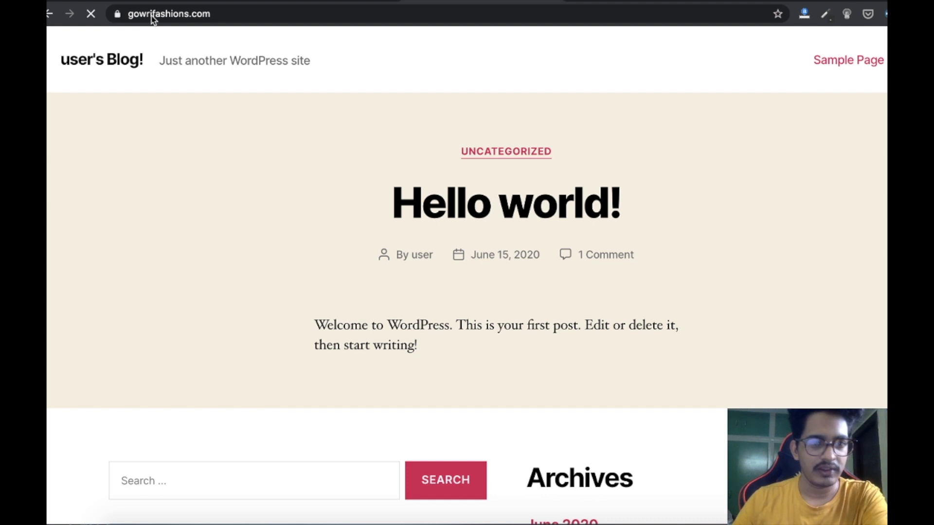
click(130, 16)
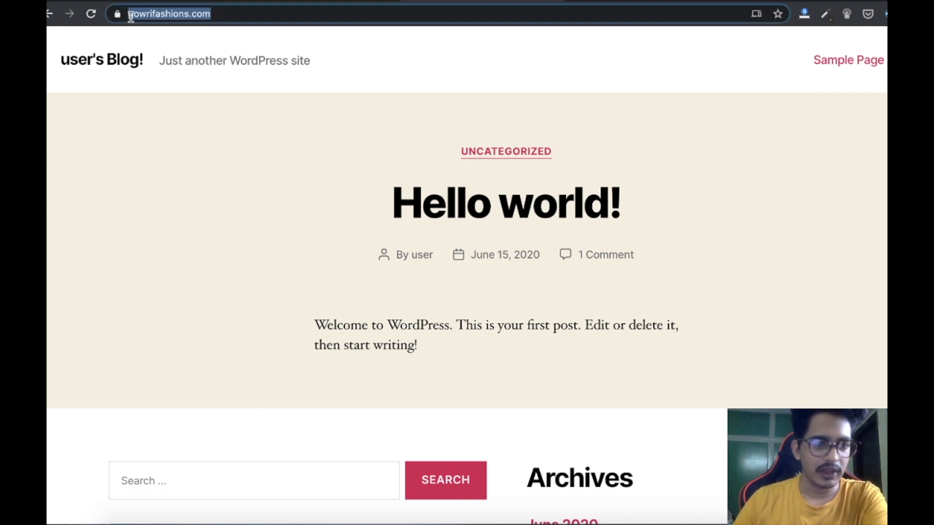
double_click(131, 16)
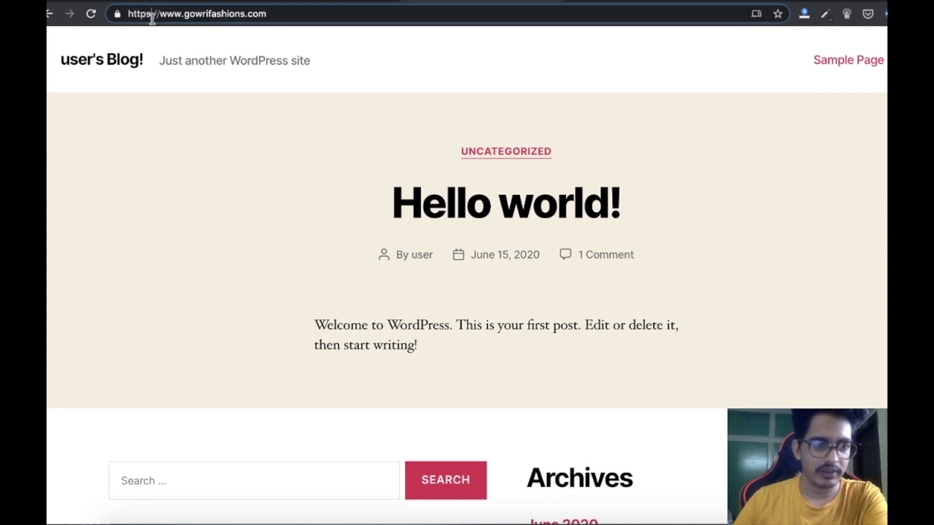
Switch to FileZilla and open the SFTP page of its settings.
click(693, 365)
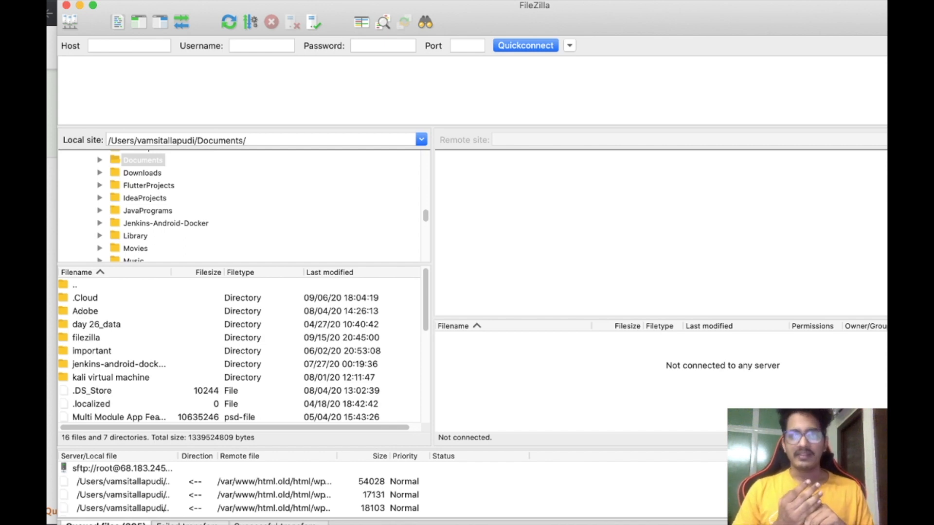
click(149, 0)
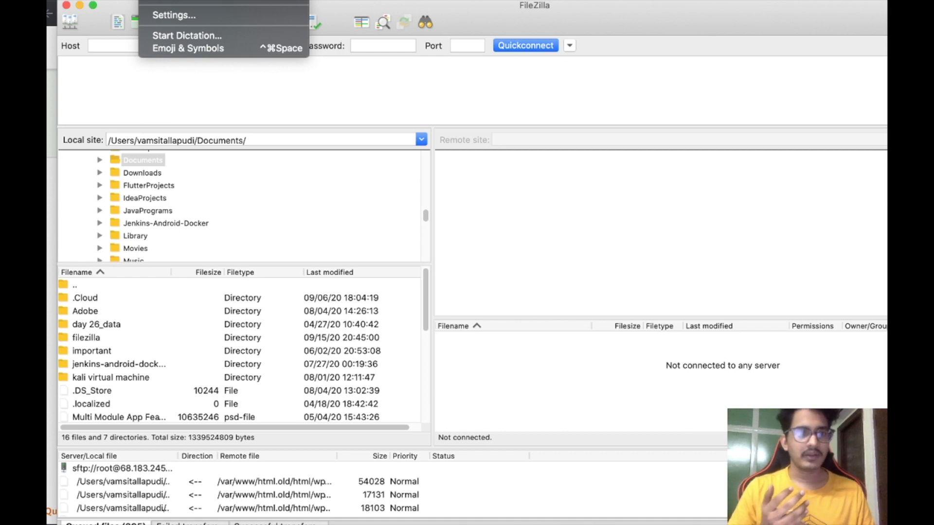
click(168, 14)
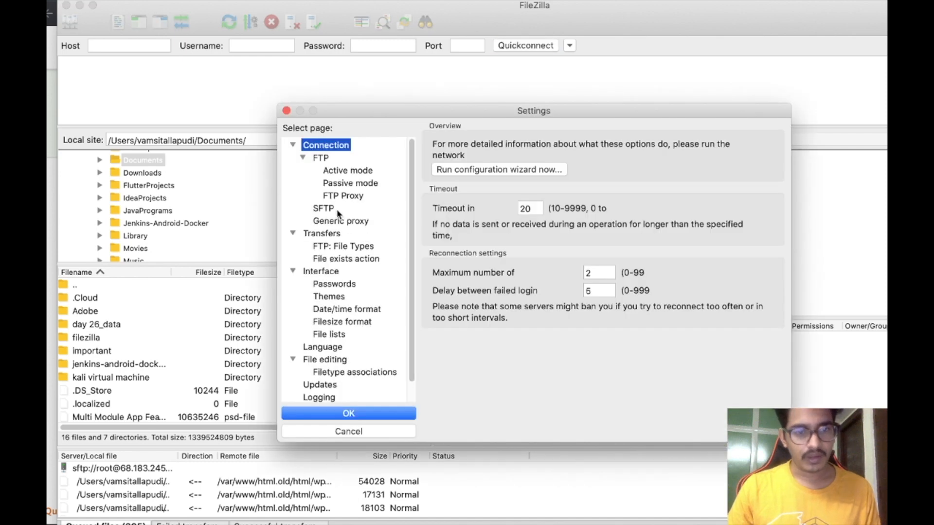
click(324, 208)
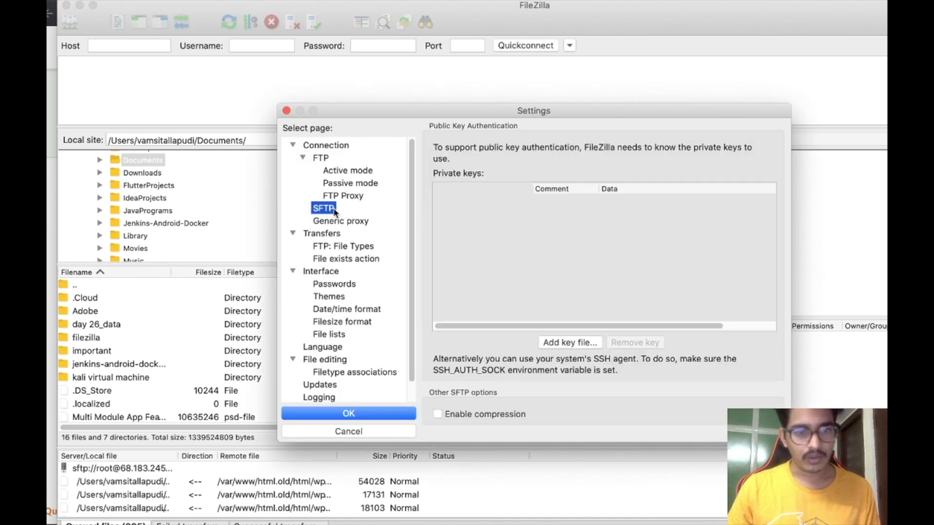
Add the id_rsa private key from the .ssh folder, agree to convert it, and enter the key file's password.
click(567, 343)
click(635, 226)
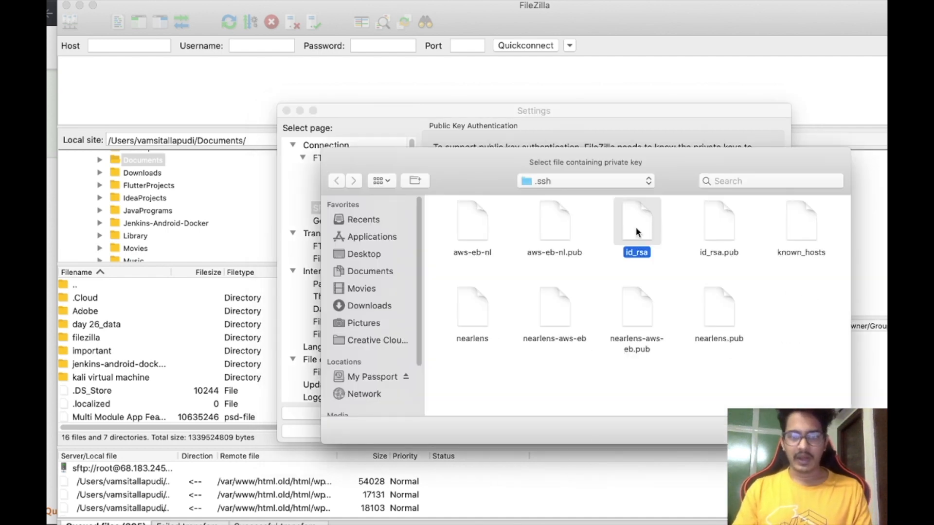
double_click(635, 227)
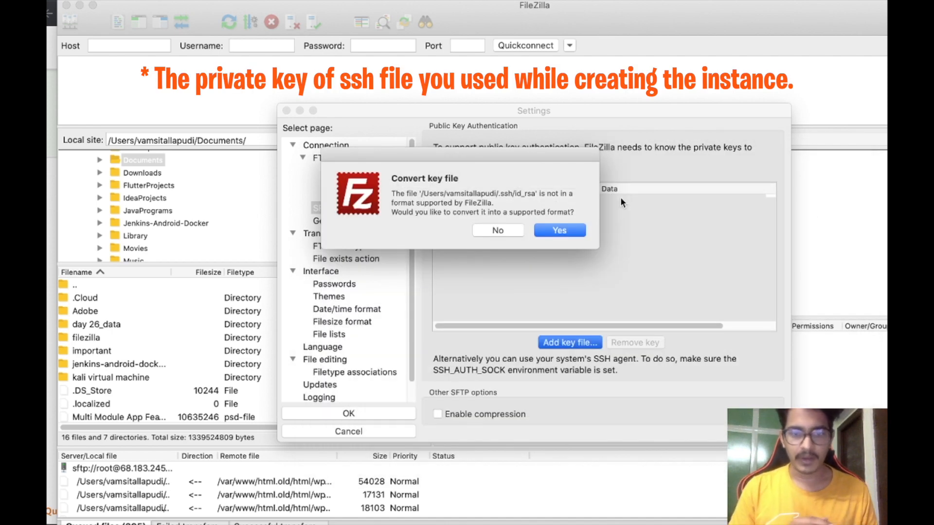
click(558, 233)
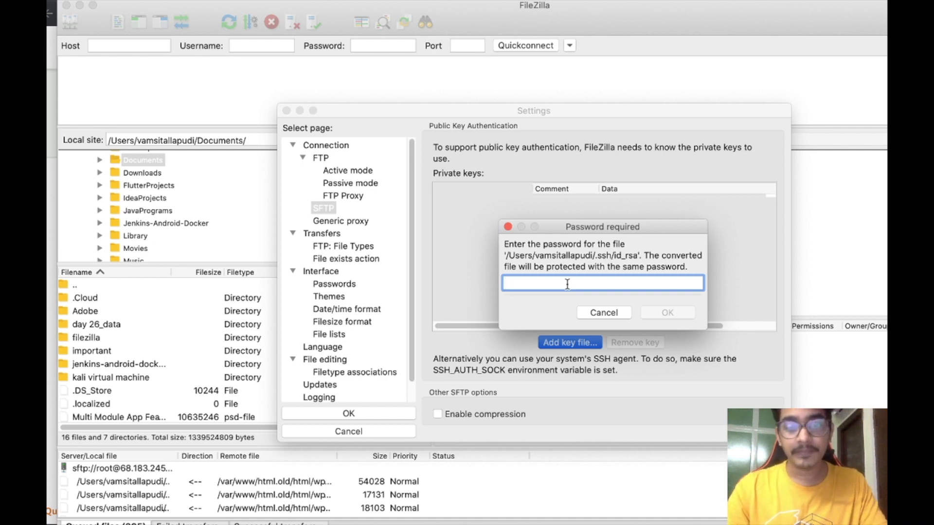
text(********)
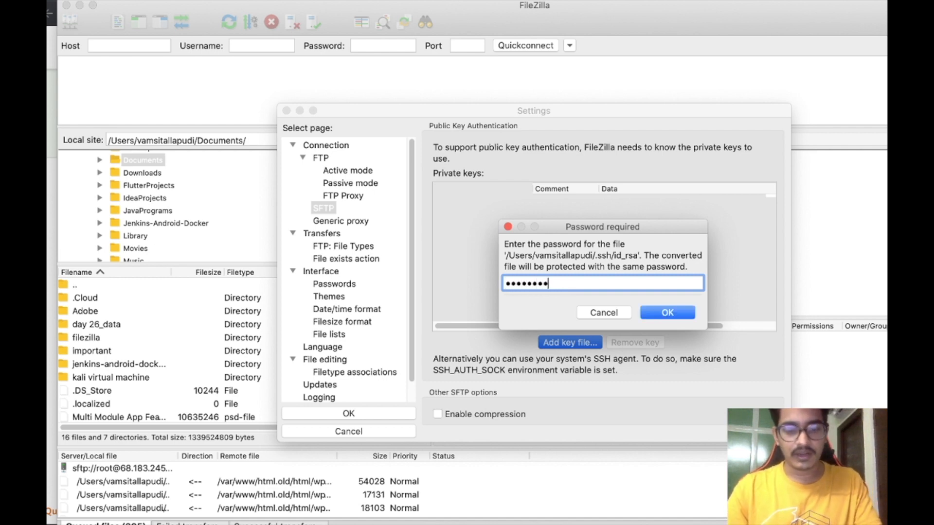
key(Return)
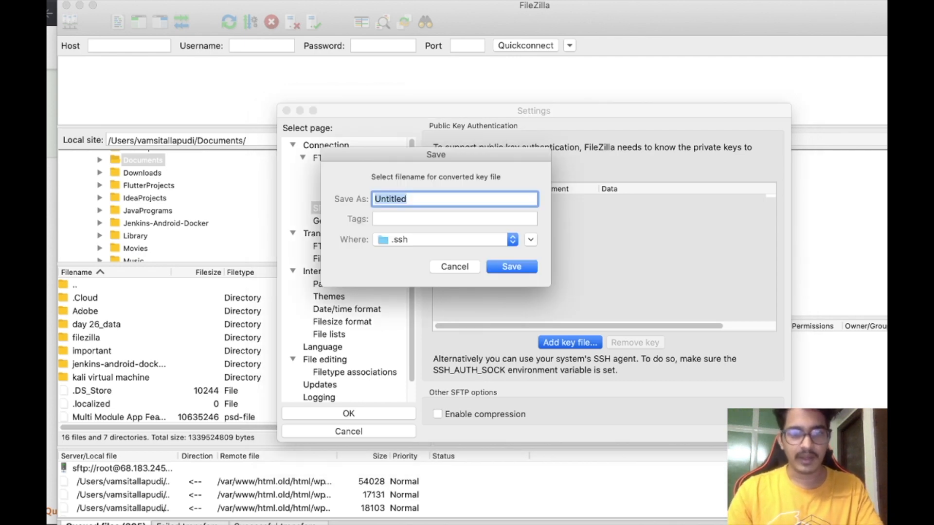
Save the converted key as id_rsa in the .ssh folder and accept the settings.
text(id_rsa)
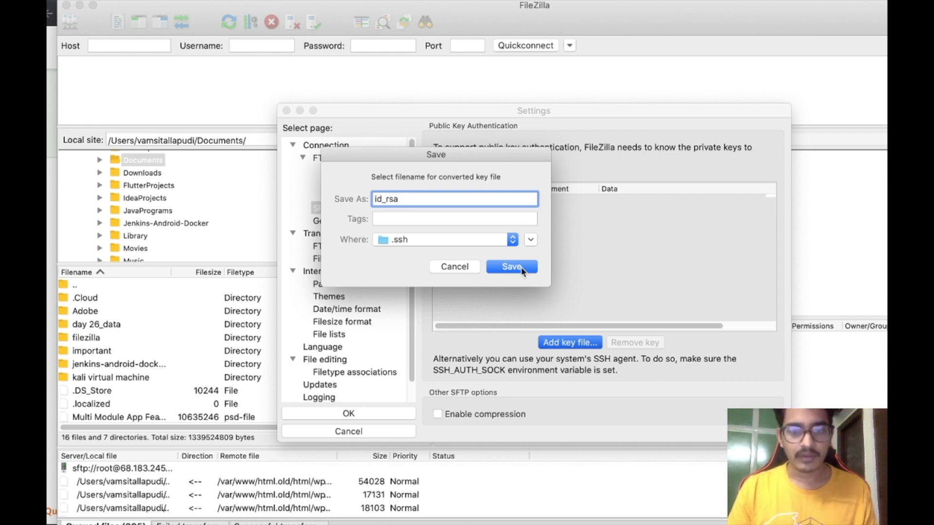
click(521, 271)
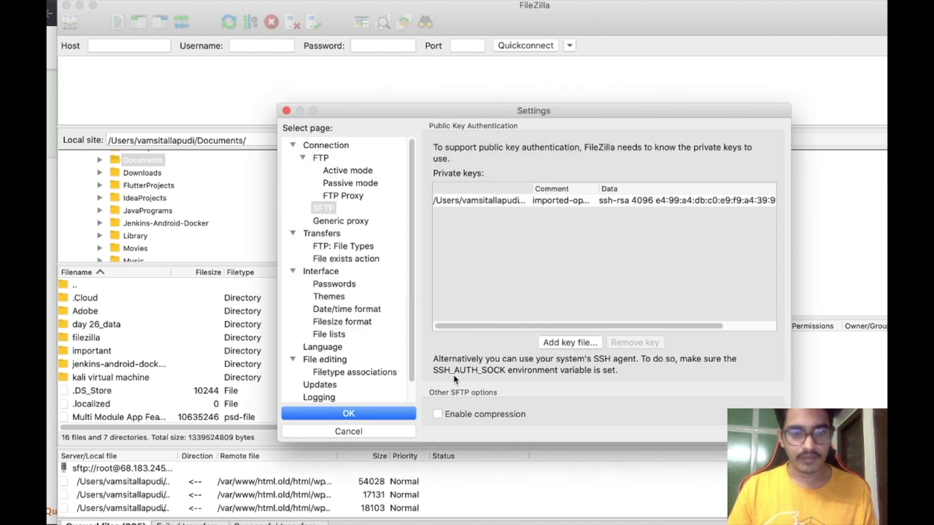
click(382, 416)
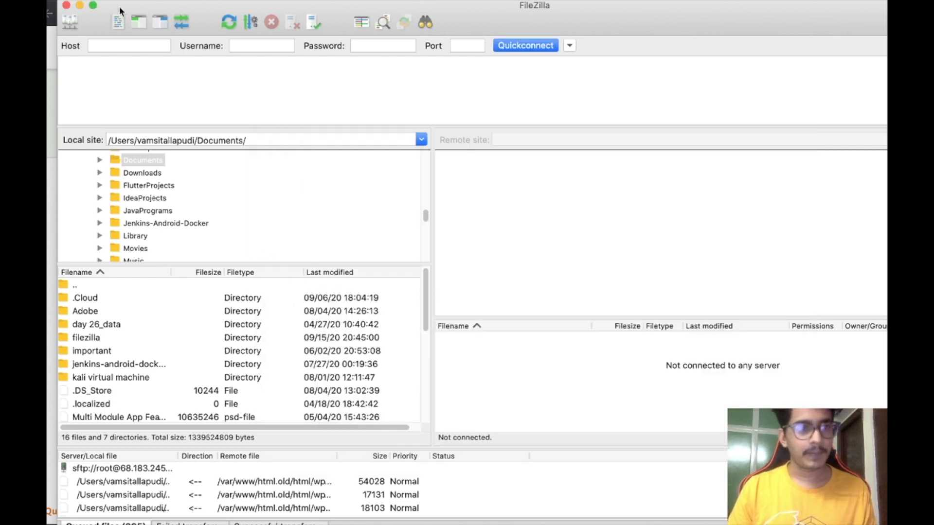
Create a new site in the Site Manager and set its host to the Lightsail static IP 15.207.207.7.
click(71, 22)
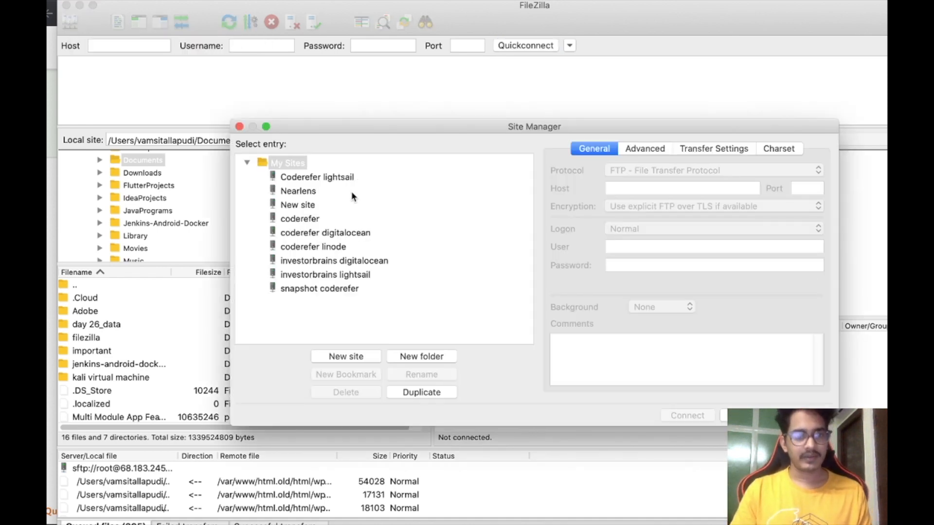
click(359, 356)
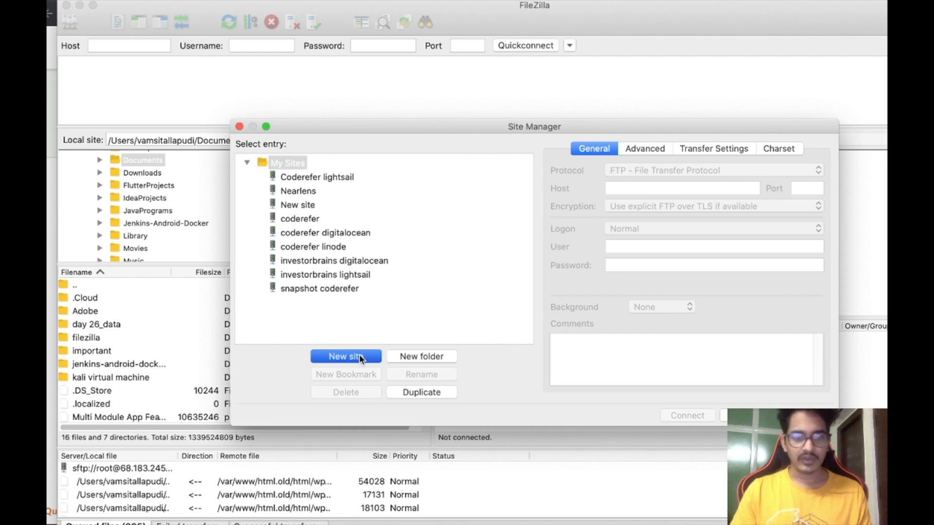
click(650, 189)
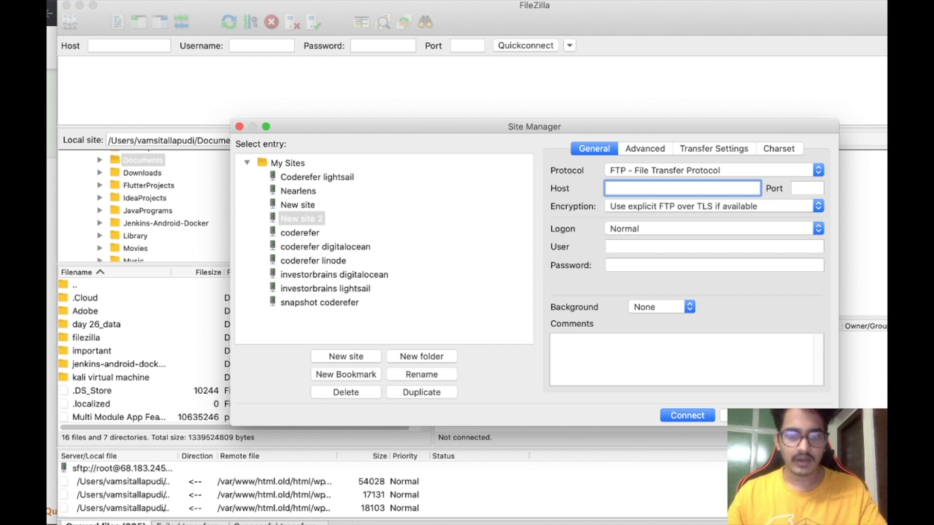
key(ctrl+Up)
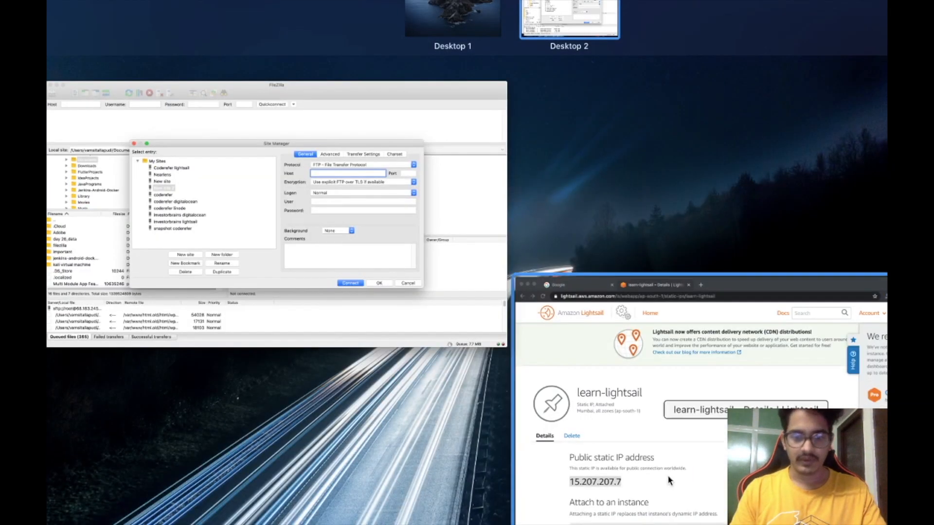
click(661, 465)
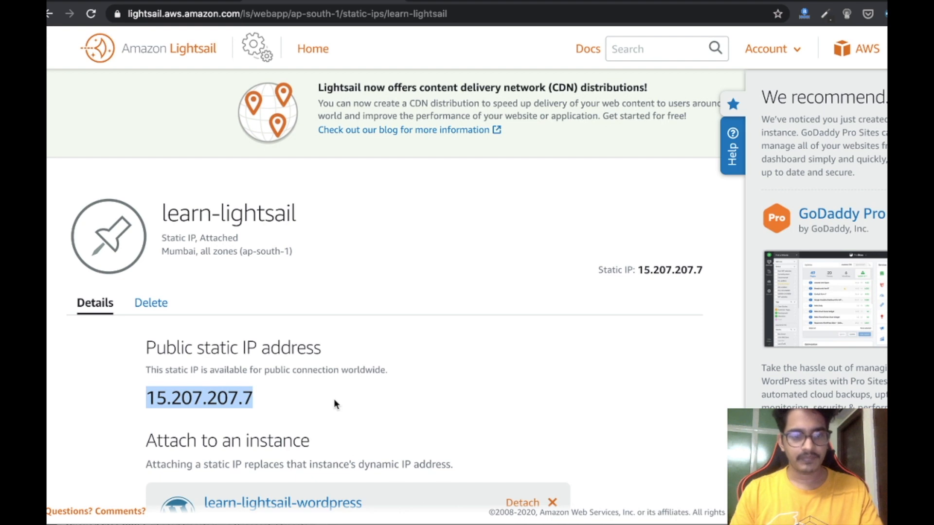
key(super+Tab)
click(650, 190)
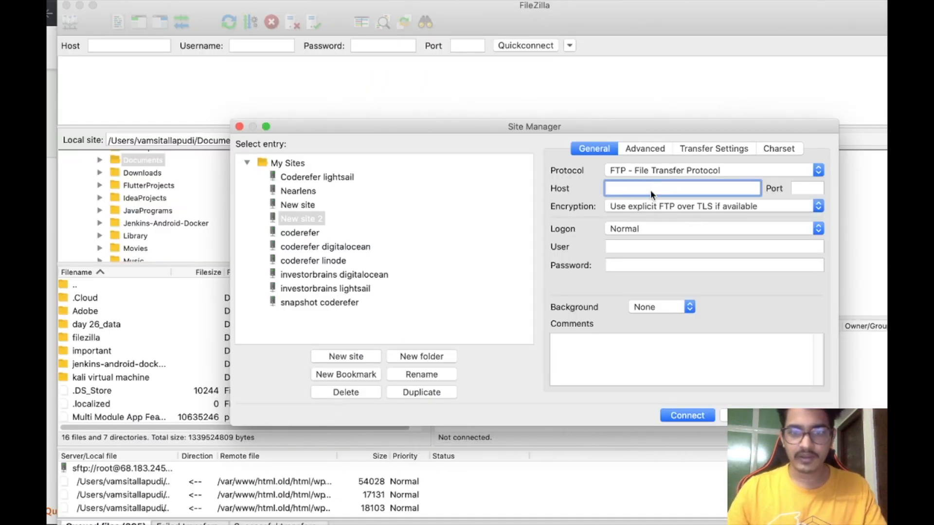
text(15.207.207.7)
Set the new site's protocol to SFTP - SSH File Transfer Protocol.
click(689, 207)
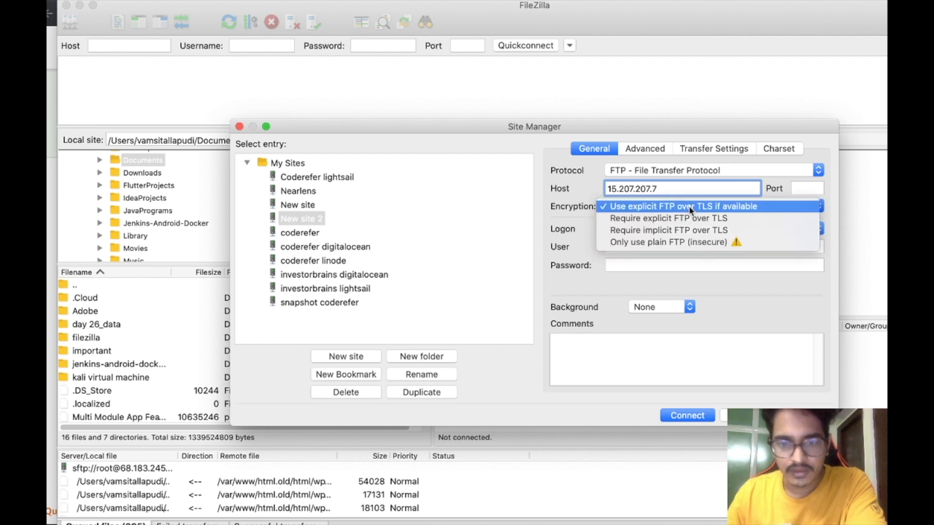
click(633, 168)
click(634, 170)
click(632, 178)
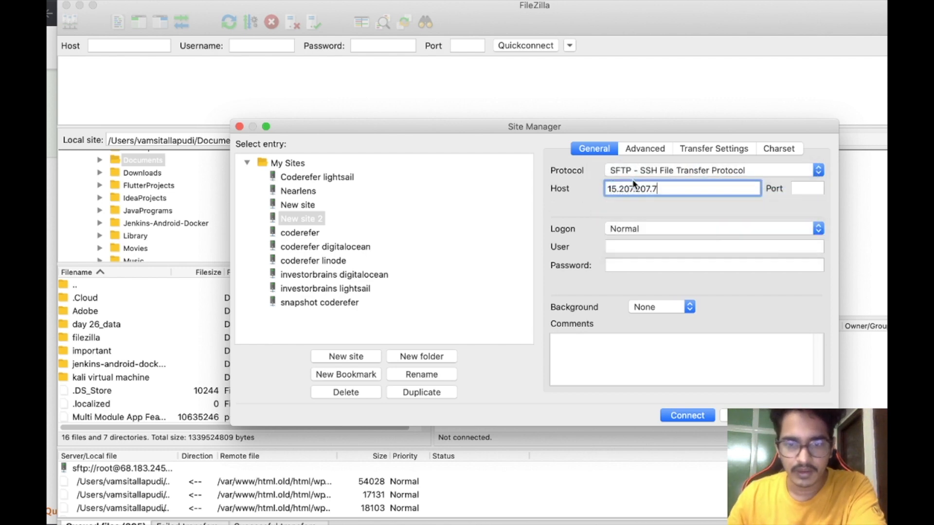
Set the logon type to Key file with user bitnami and choose id_rsa.ppk from the .ssh folder as the key file.
click(649, 226)
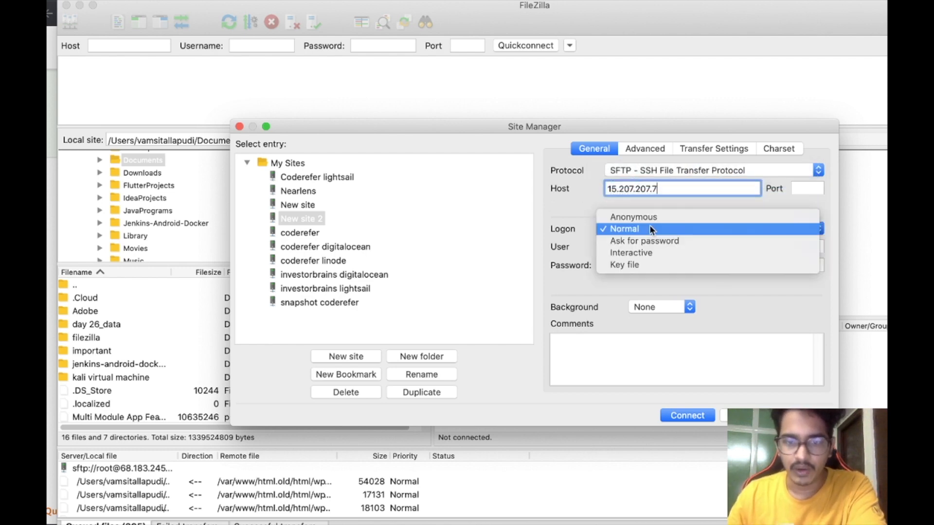
click(647, 265)
click(613, 246)
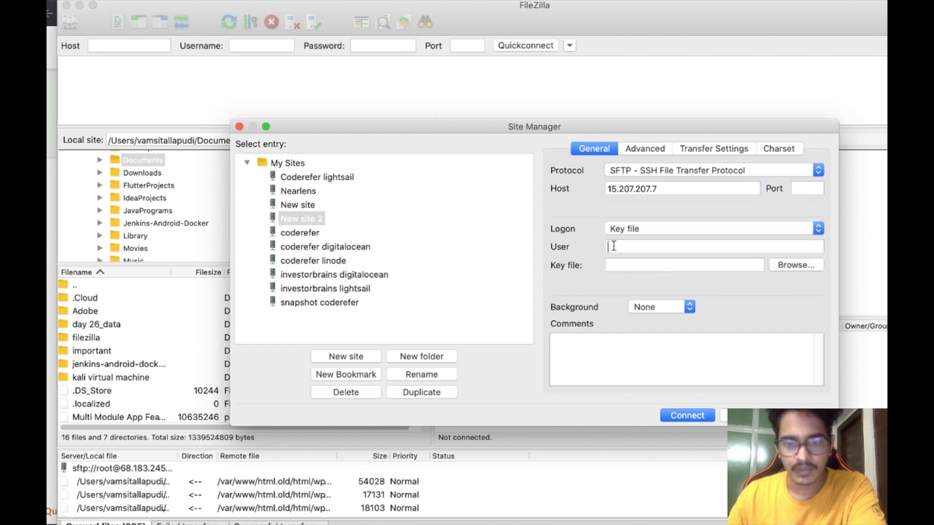
text(bitnami)
key(Tab)
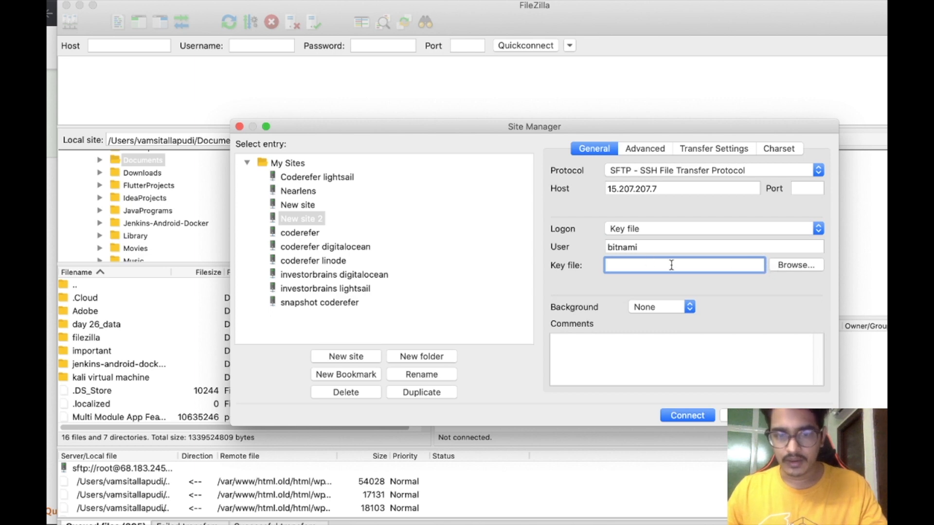
click(793, 266)
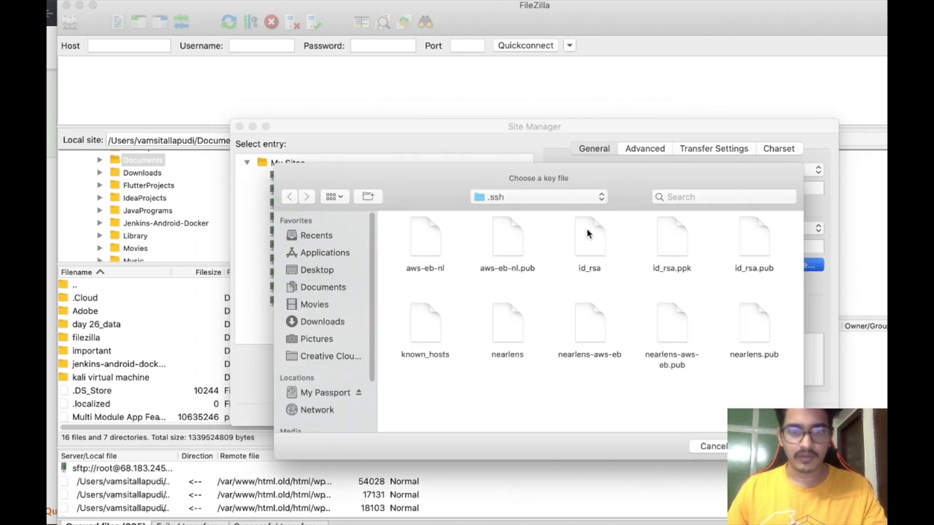
click(667, 243)
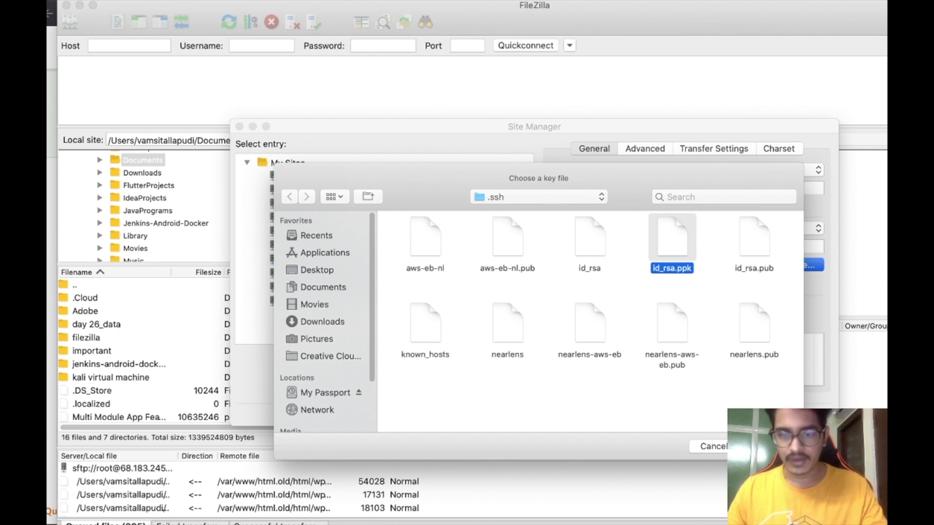
key(Escape)
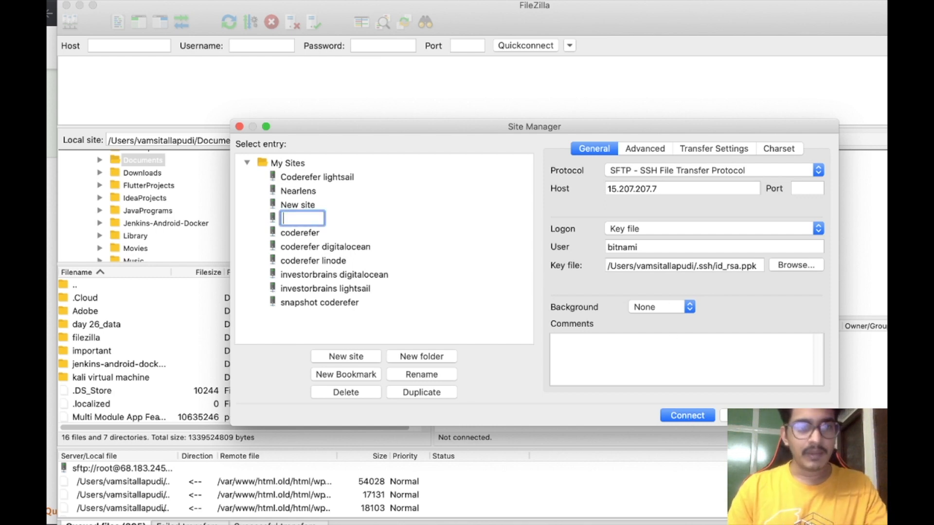
Rename the new site entry as "gowrifashions lightsail".
text(gowrifsa)
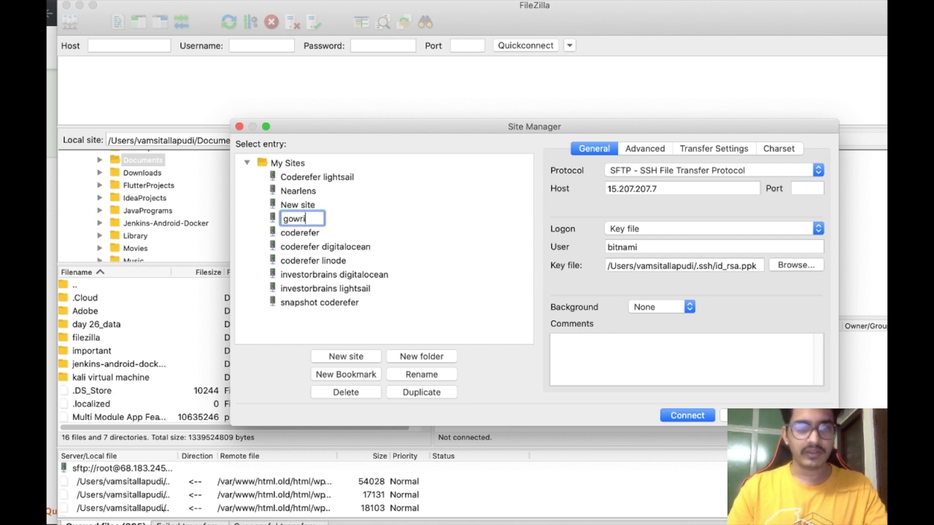
key(BackSpace)
key(BackSpace)
text(ashions)
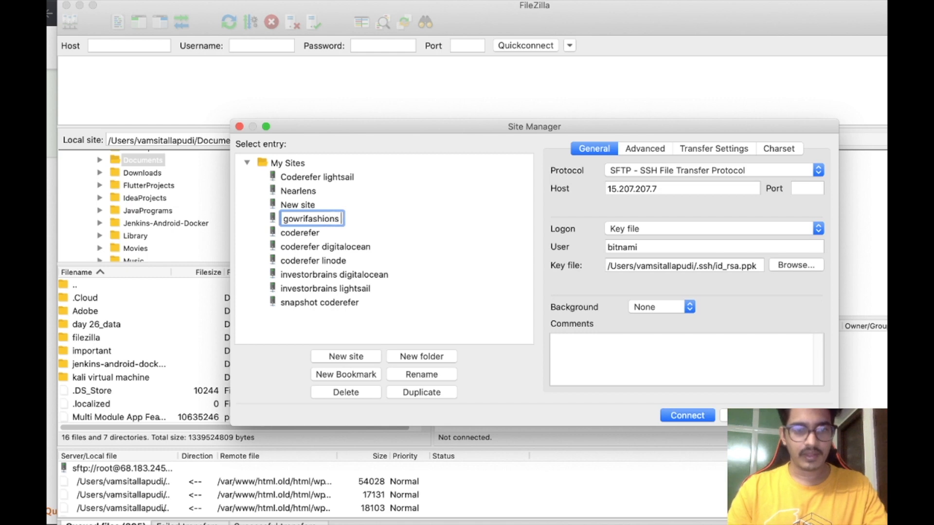
text( lightsail)
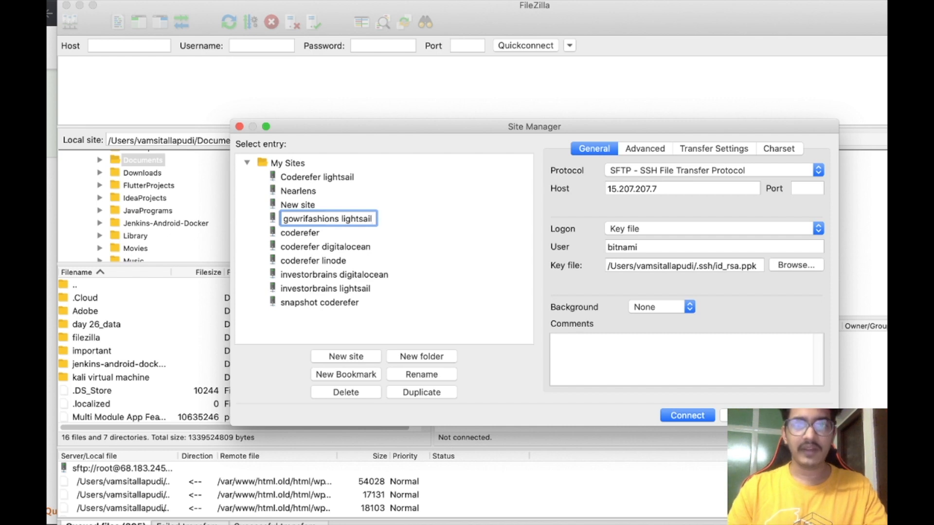
key(Return)
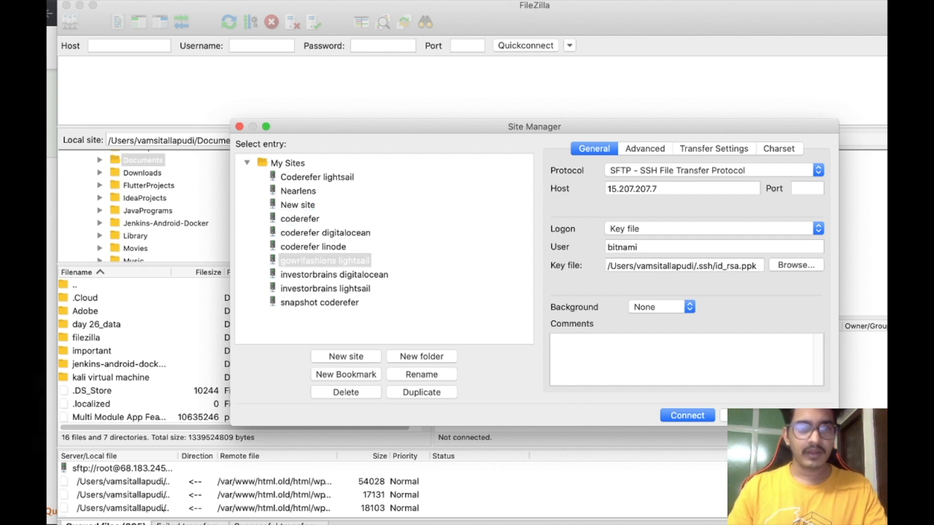
Connect to the gowrifashions lightsail site, accepting the unknown host key and entering the key file's passphrase.
click(344, 261)
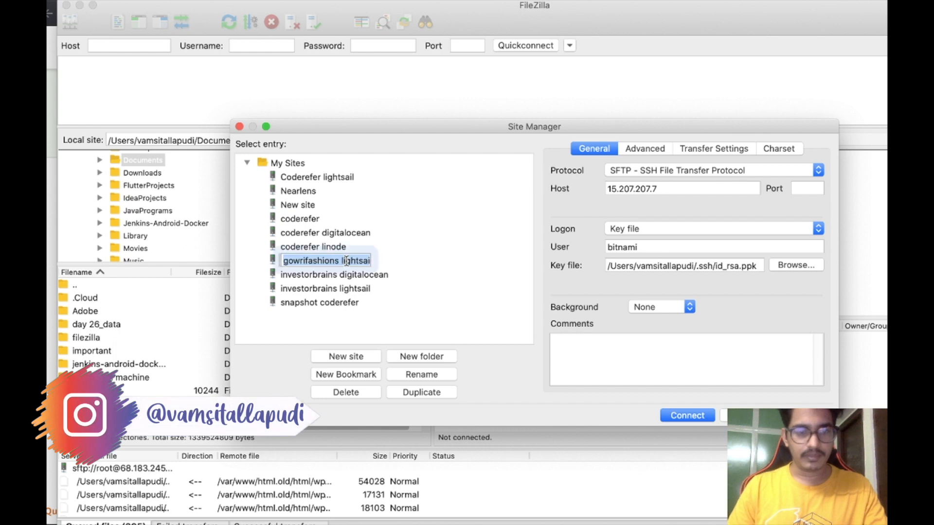
click(268, 257)
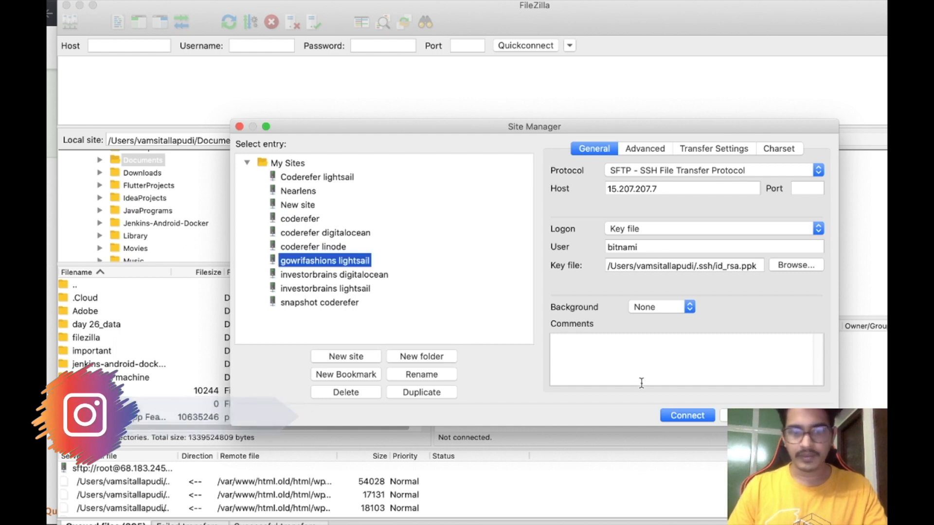
click(687, 417)
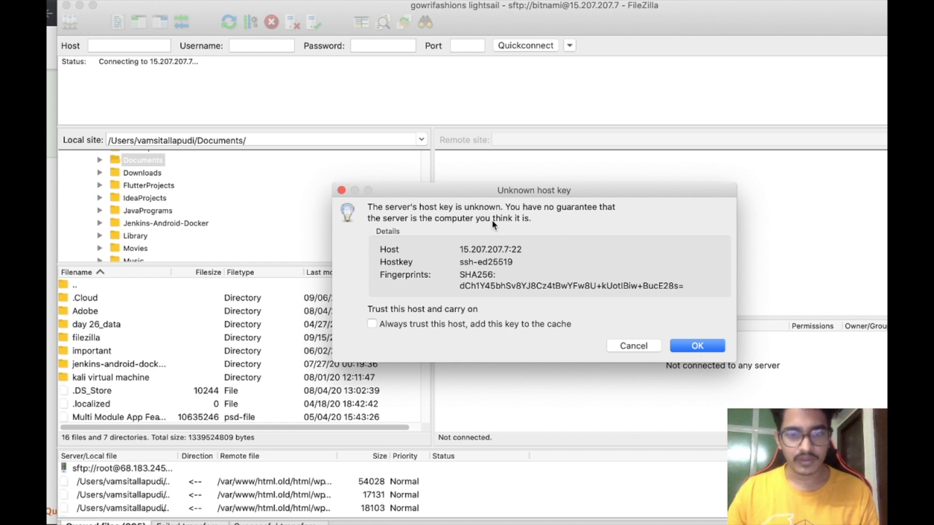
click(704, 343)
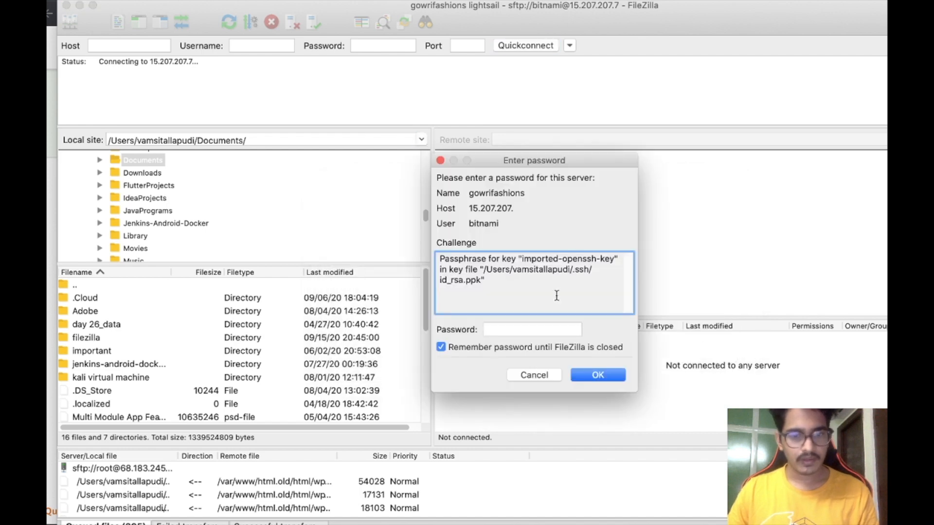
click(527, 323)
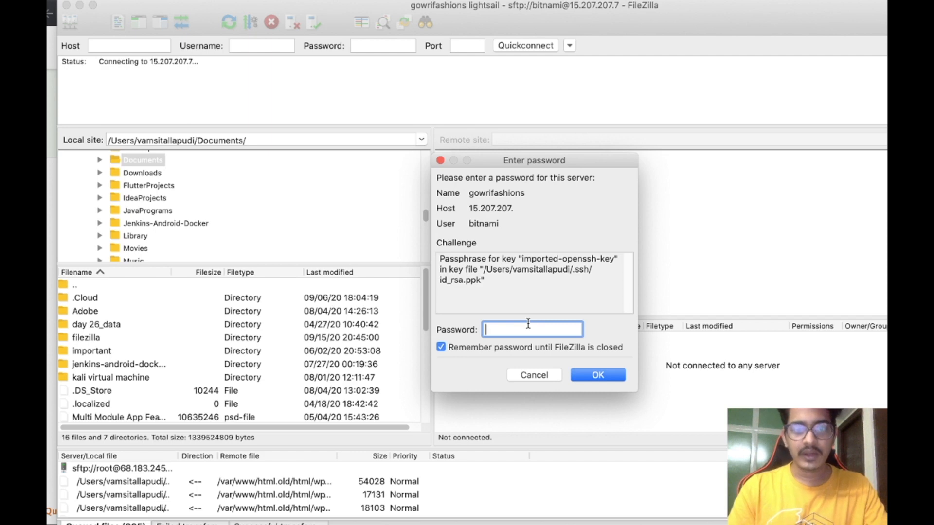
text(•••••••••••)
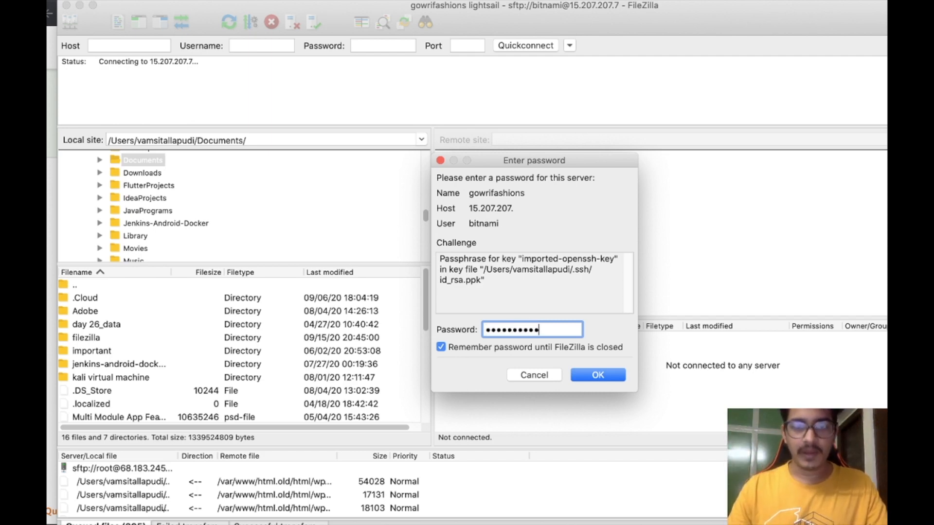
key(Return)
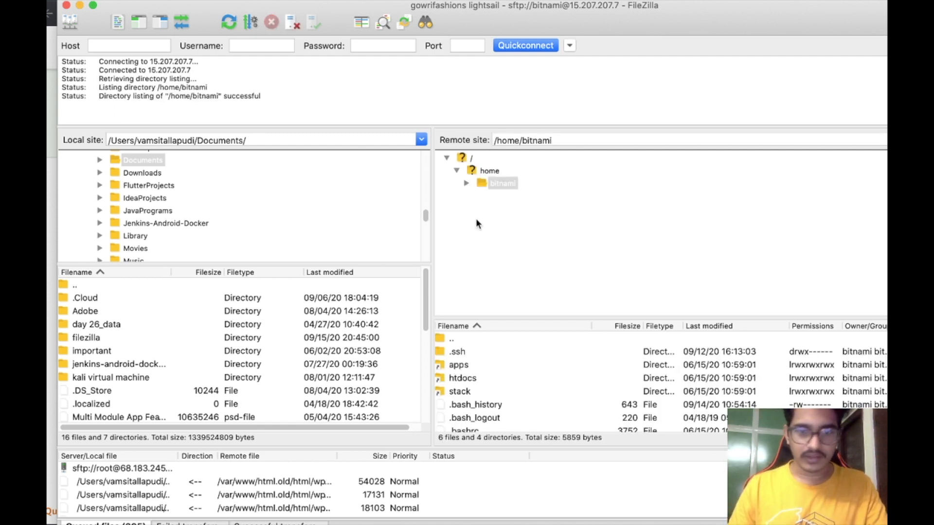
Expand the remote bitnami home folder and browse its apps and htdocs directories.
click(467, 183)
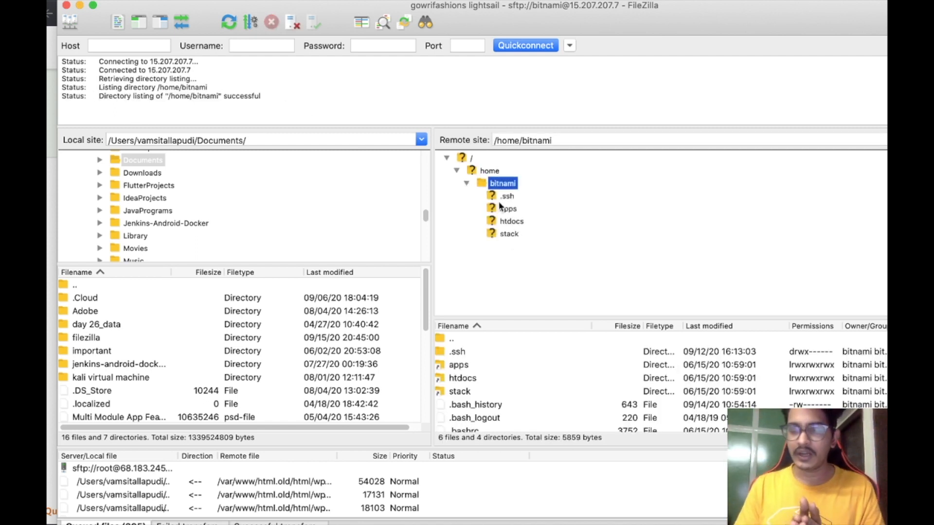
click(505, 209)
click(511, 221)
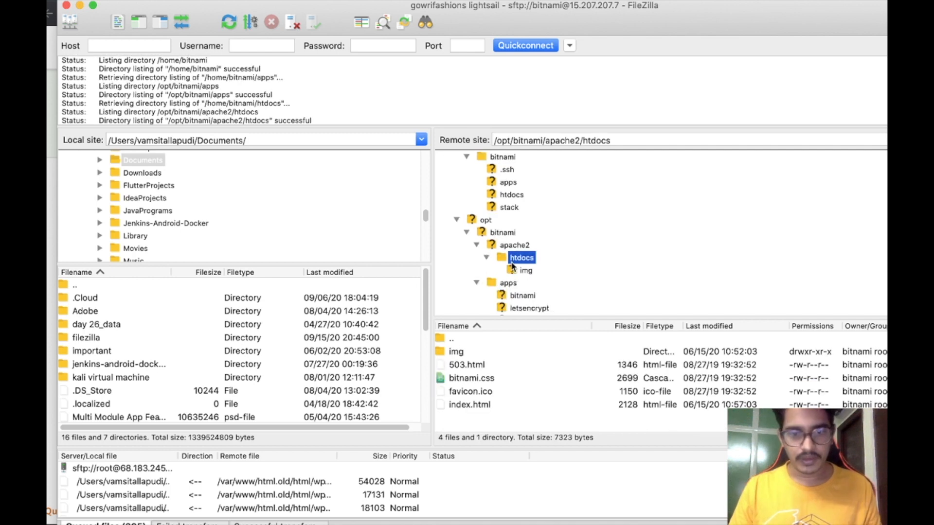
Open the wordpress folder's htdocs directory under /opt/bitnami/apps on the remote server.
scroll(524, 278, down, 2)
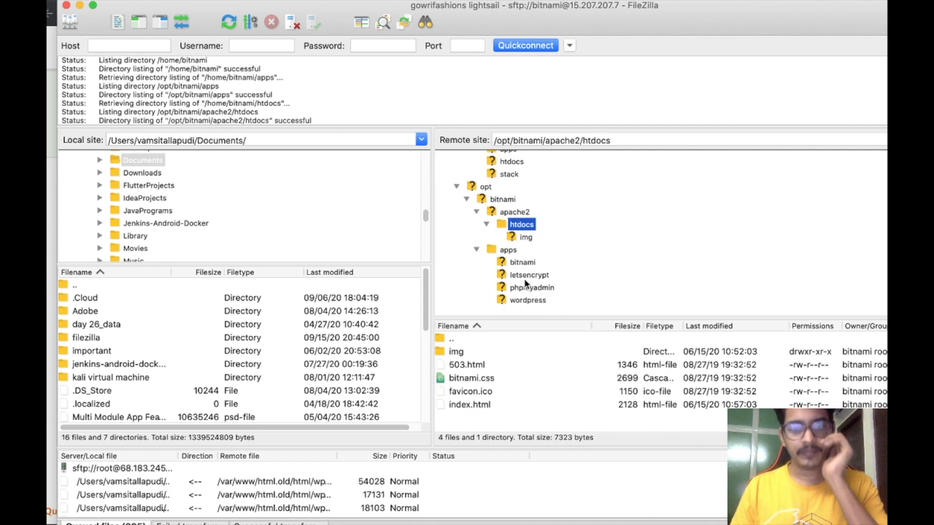
click(526, 301)
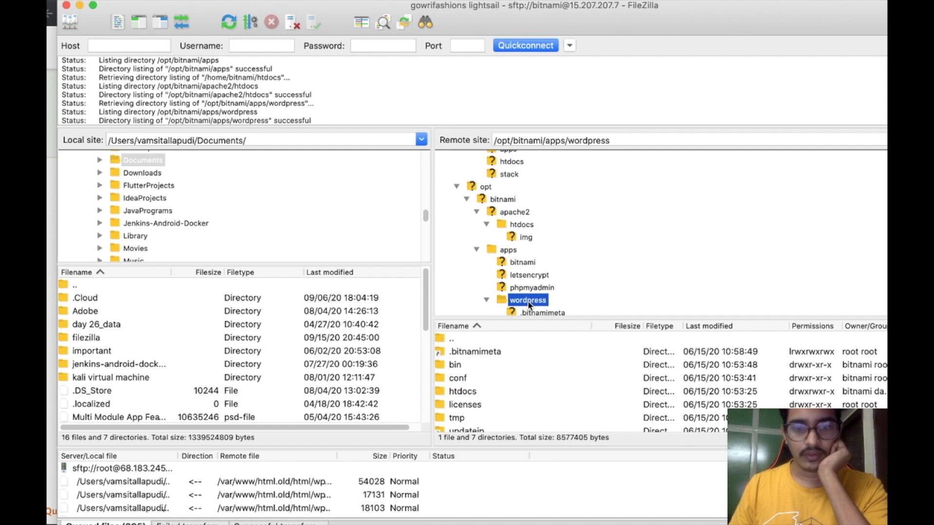
scroll(529, 305, down, 4)
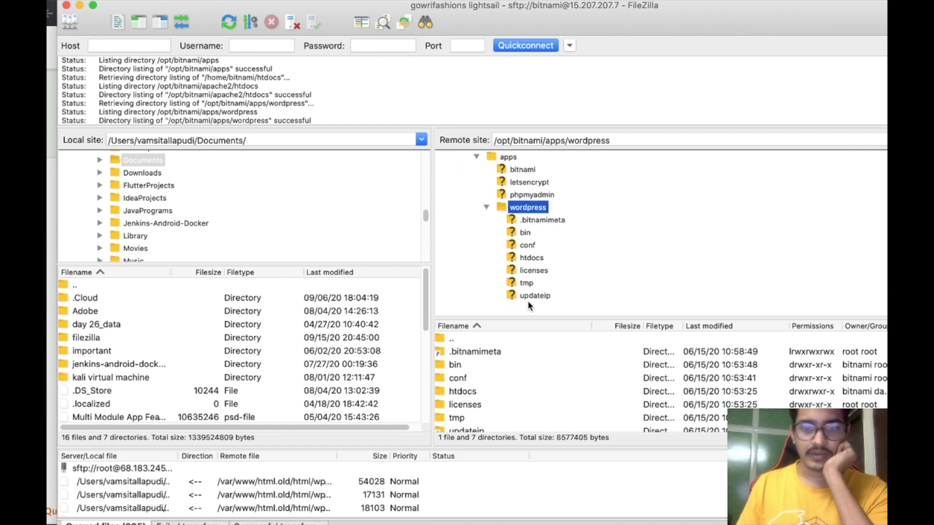
scroll(527, 301, up, 2)
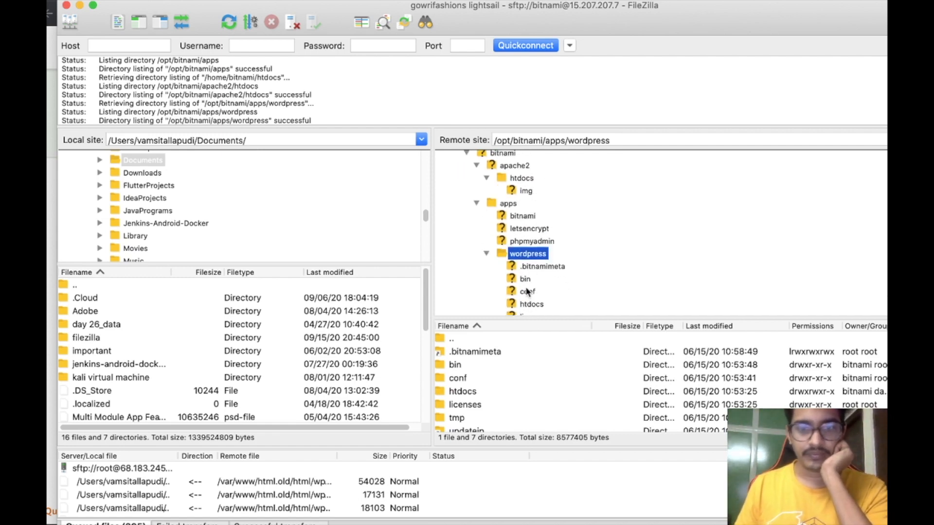
scroll(529, 267, down, 3)
click(528, 259)
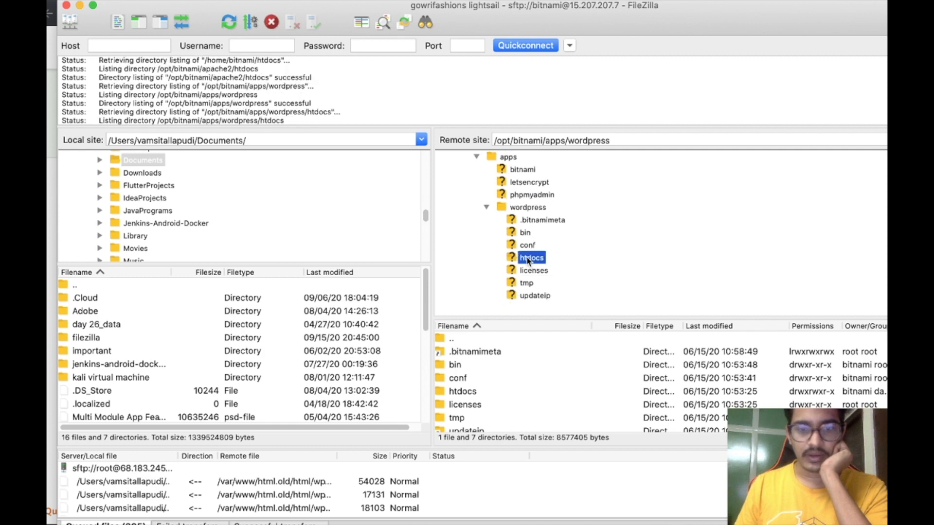
scroll(529, 260, down, 2)
click(558, 141)
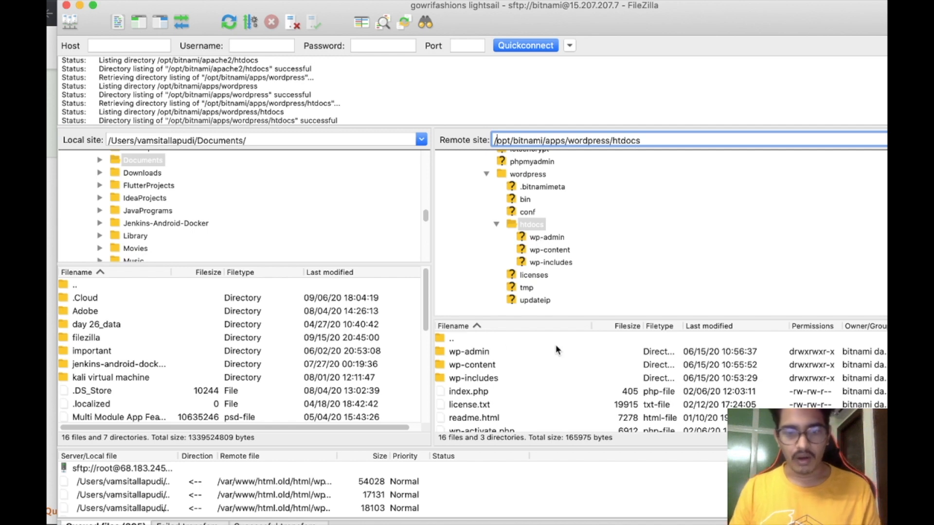
Enlarge the remote file list and open wp-config.php for viewing and editing.
drag(621, 315, 633, 195)
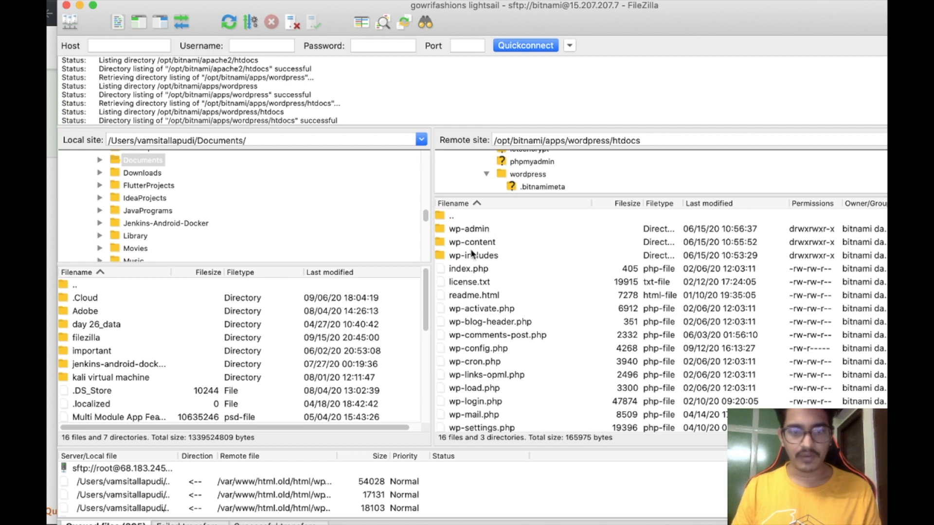
scroll(481, 258, down, 4)
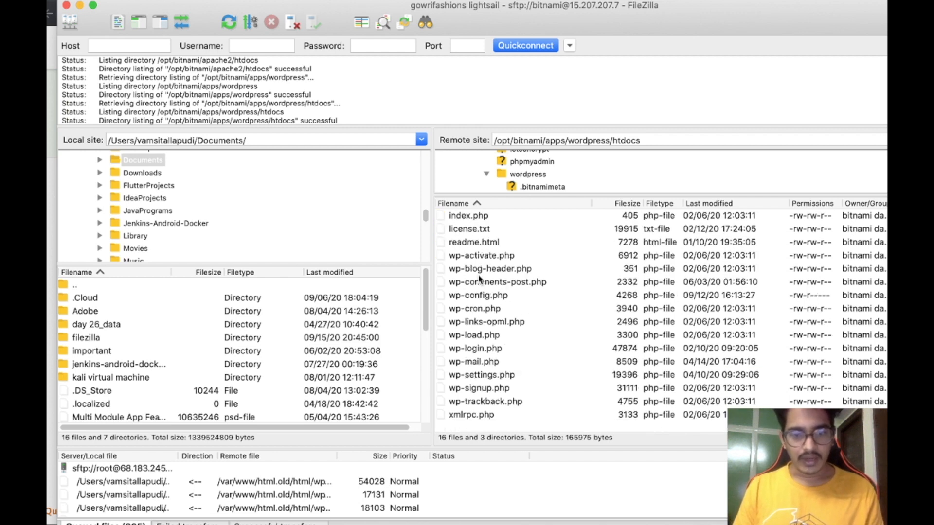
click(475, 297)
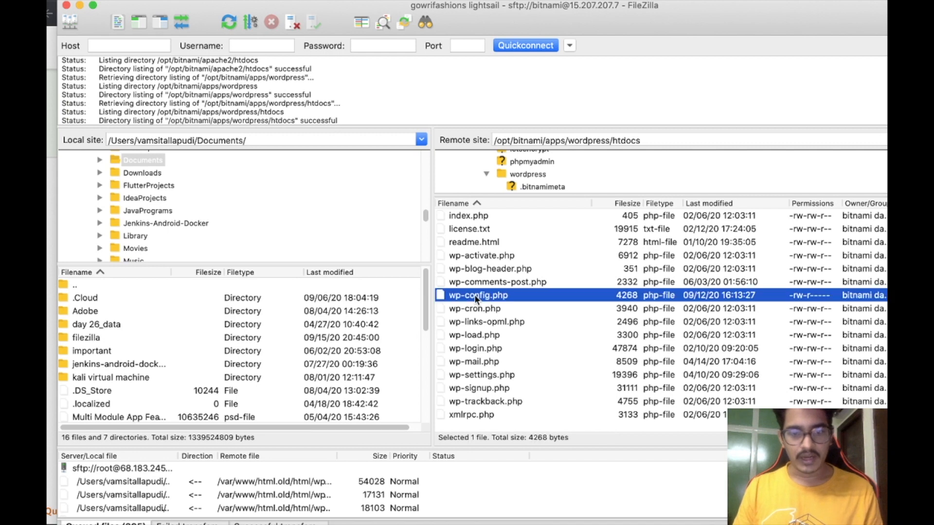
right_click(476, 298)
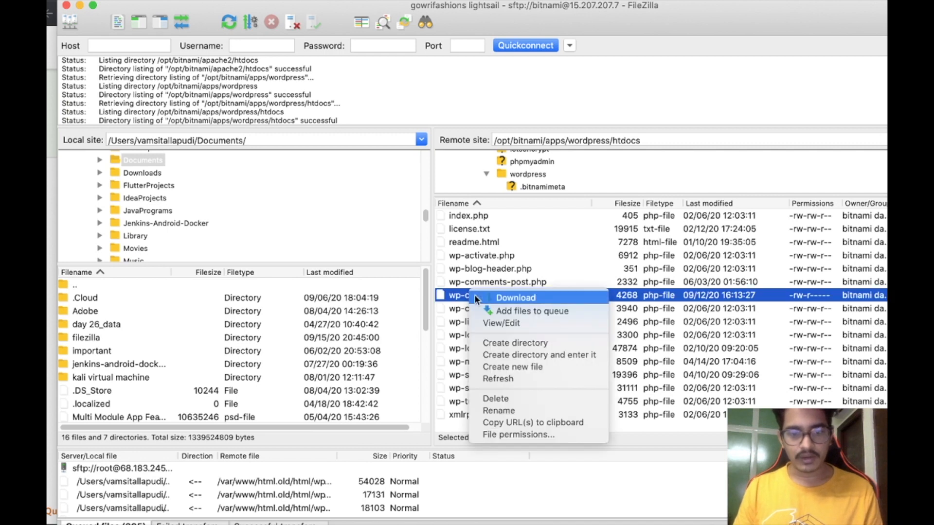
click(503, 323)
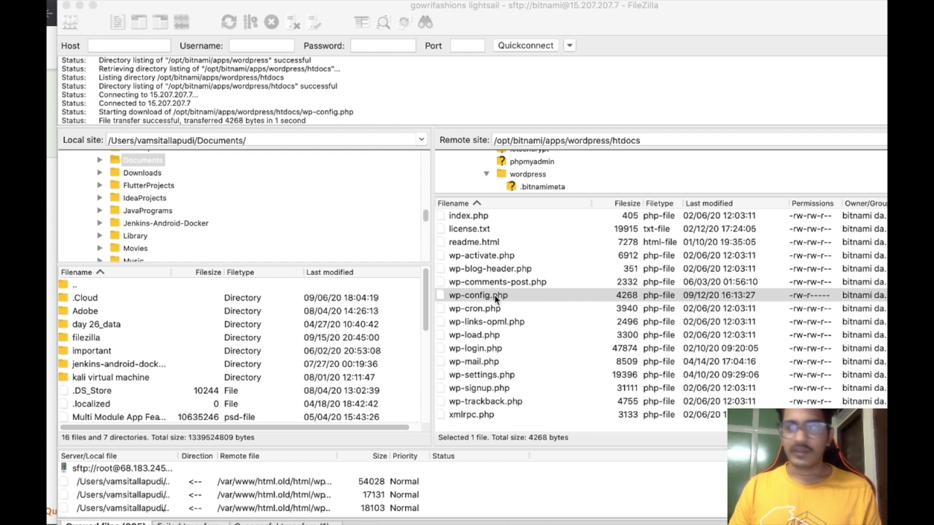
Download wp-config.php from the remote htdocs directory to the local Documents folder, widening the queue's remote file column.
click(494, 295)
drag(337, 456, 481, 458)
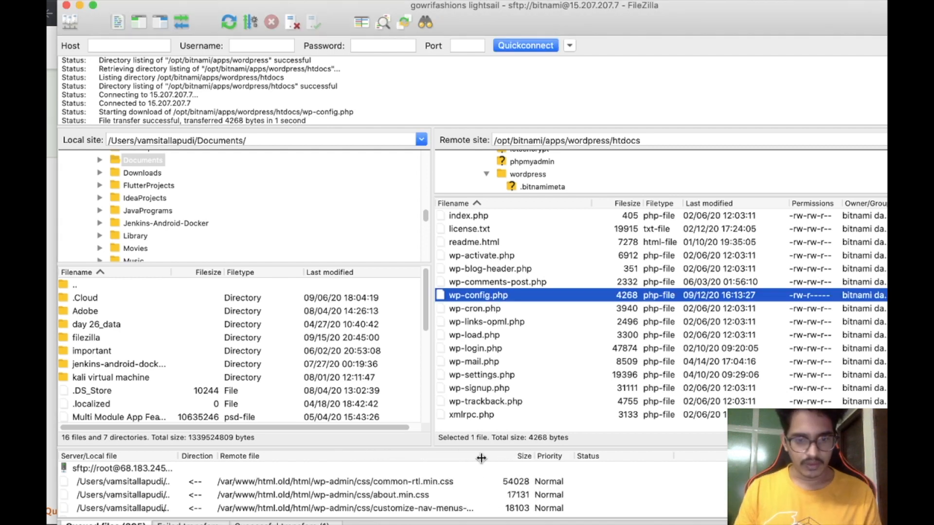
right_click(483, 294)
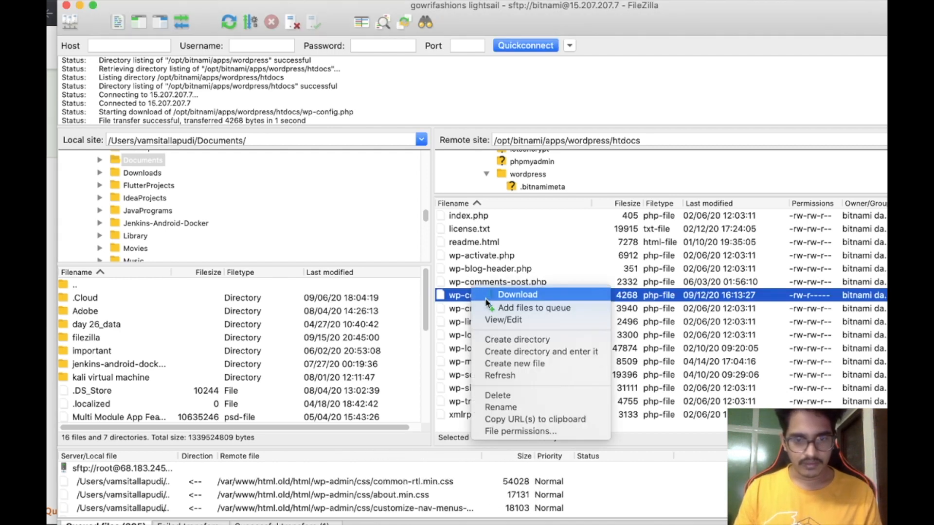
click(520, 295)
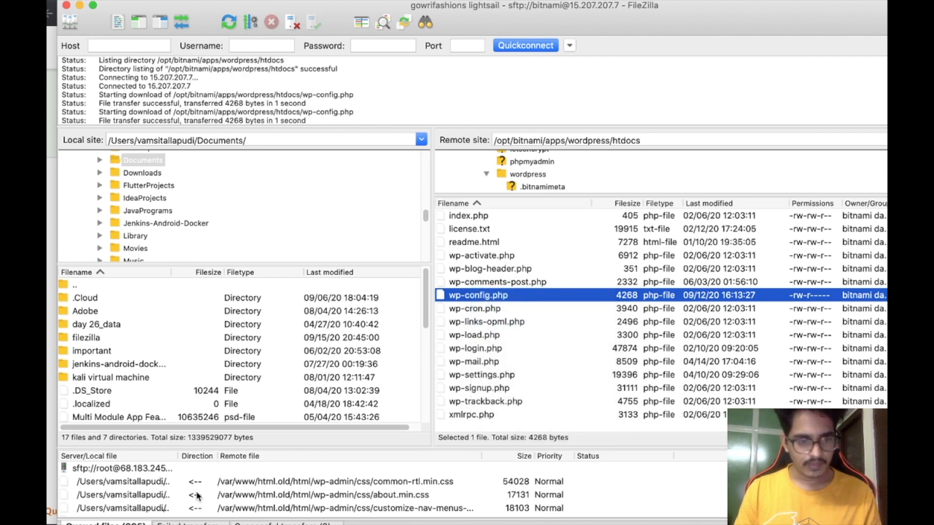
Look through the queued files and the successful transfers, widening the local file column to show full paths.
scroll(247, 484, down, 2)
scroll(247, 484, down, 10)
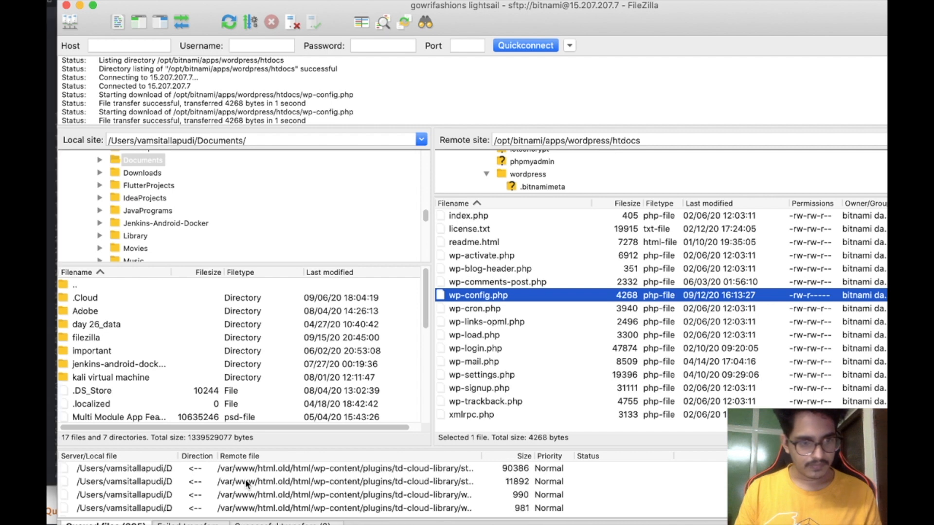
click(263, 523)
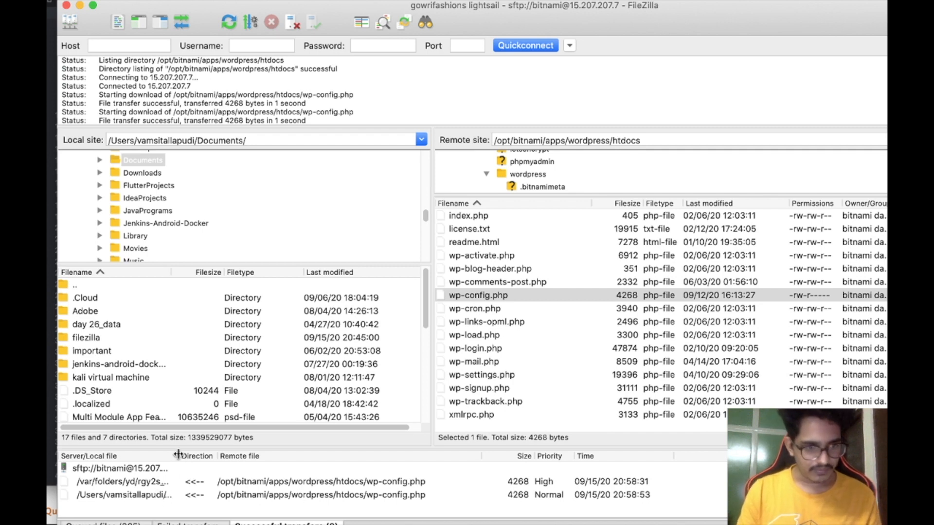
drag(176, 455, 331, 456)
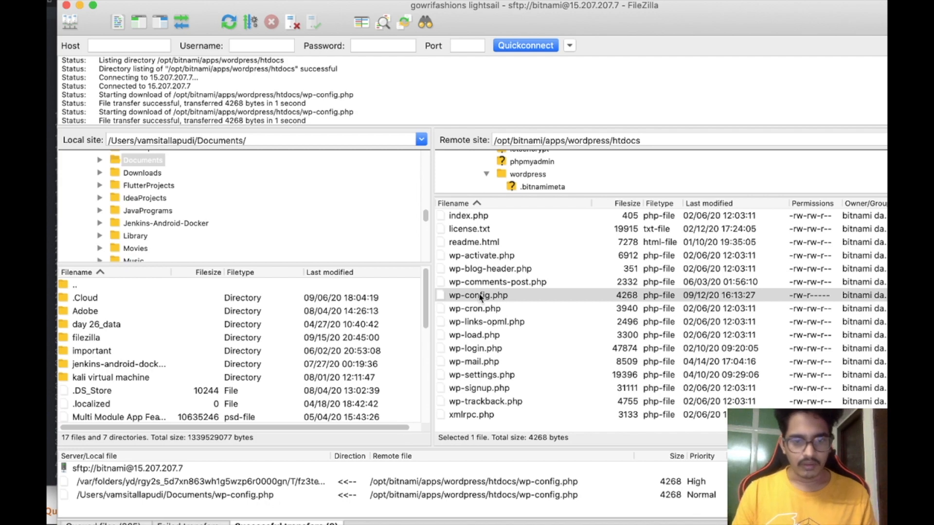
Switch to the Documents folder in Finder and open the downloaded wp-config.php in the code editor.
key(ctrl+Left)
key(ctrl+Right)
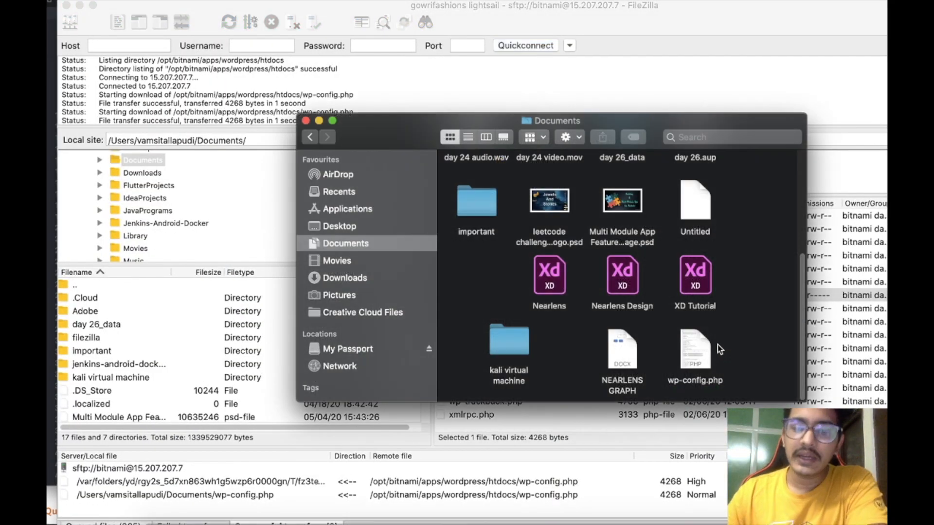
click(695, 351)
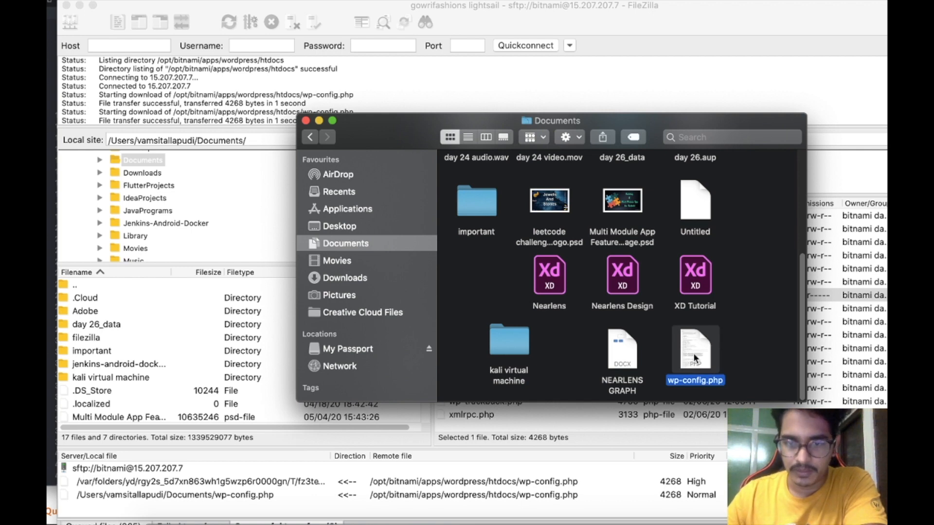
right_click(693, 352)
click(720, 211)
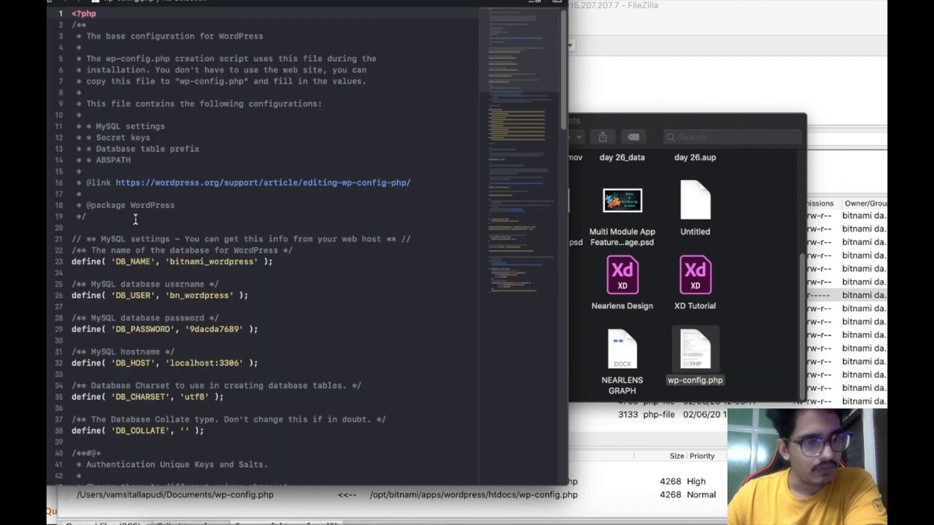
Add a "// test" comment line above the MySQL settings in wp-config.php, save the file and close it.
click(136, 220)
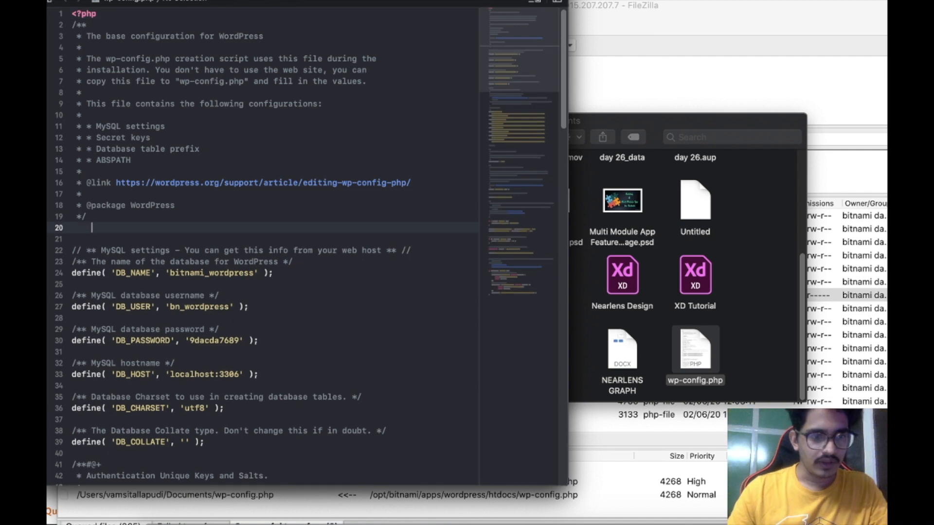
key(Return)
key(Return)
text(//)
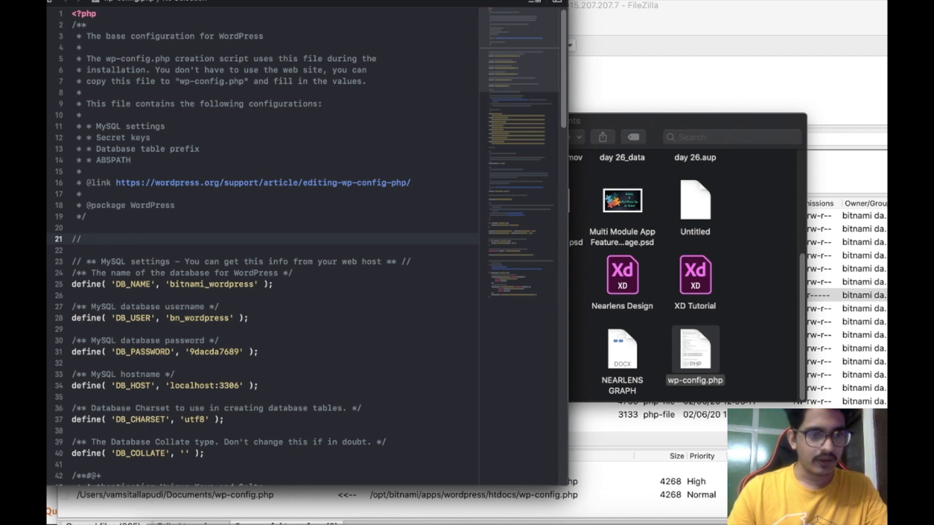
text(test)
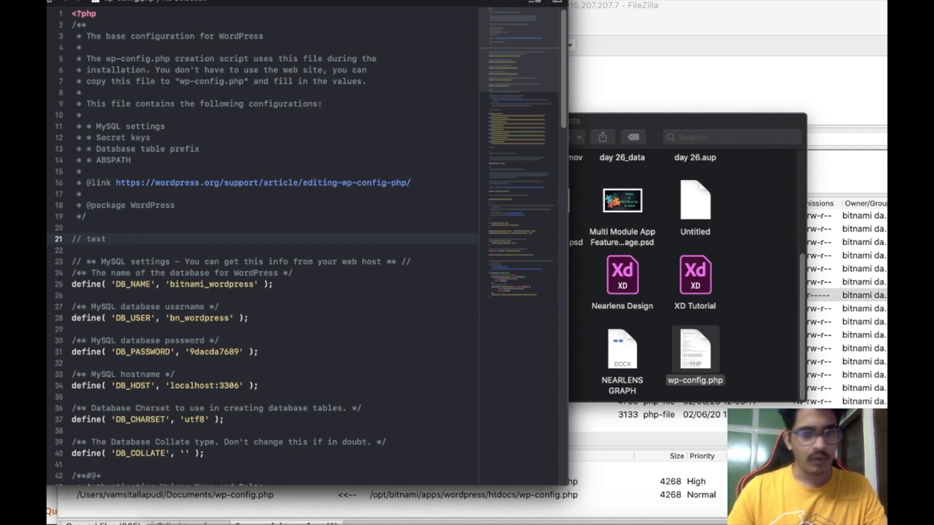
key(super+z)
key(super+w)
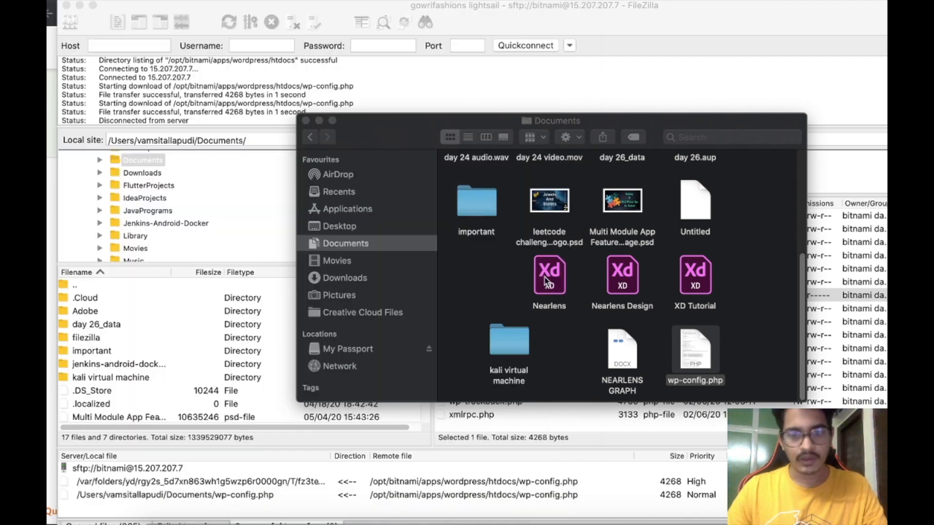
Upload the edited wp-config.php from Documents to the remote htdocs directory, overwriting the existing file.
drag(498, 124, 258, 168)
drag(455, 398, 887, 331)
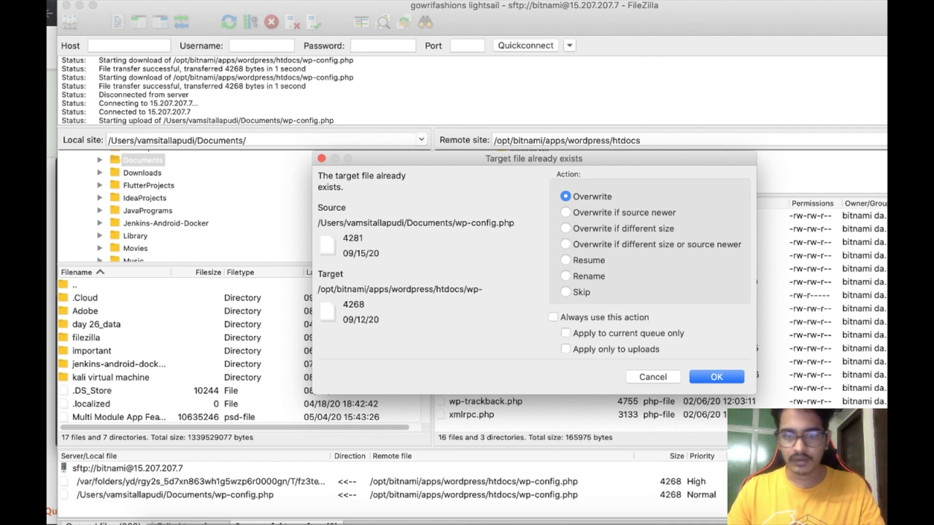
click(708, 380)
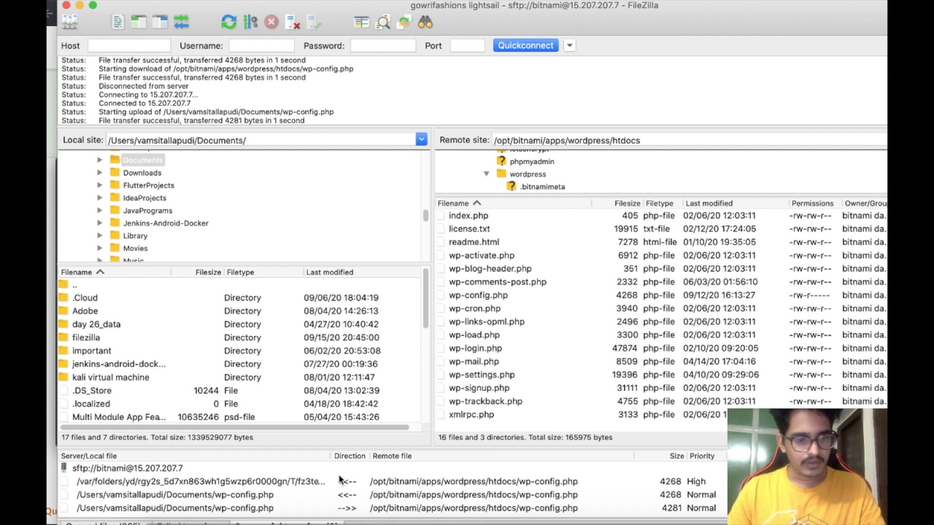
Switch to the Amazon Lightsail console in the browser and review the account's Snapshots page.
double_click(363, 1)
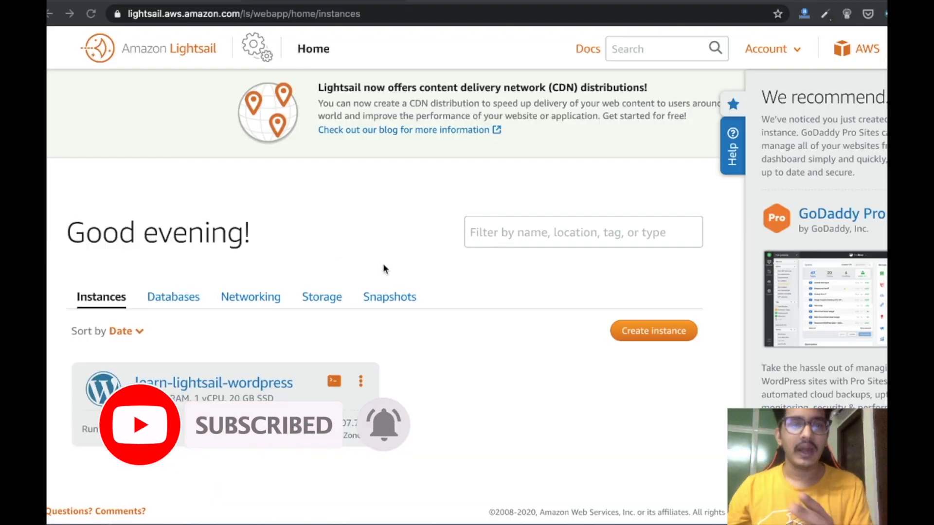
click(389, 298)
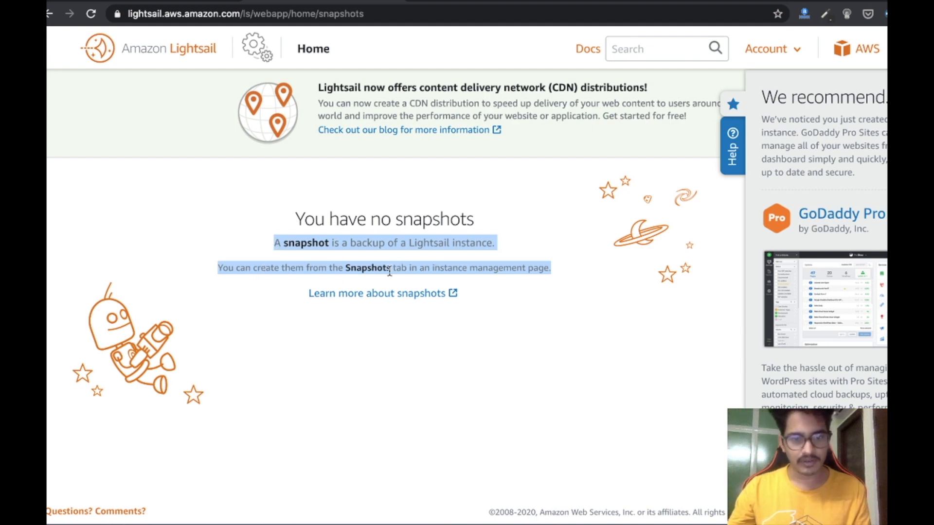
scroll(465, 287, up, 3)
scroll(484, 289, down, 3)
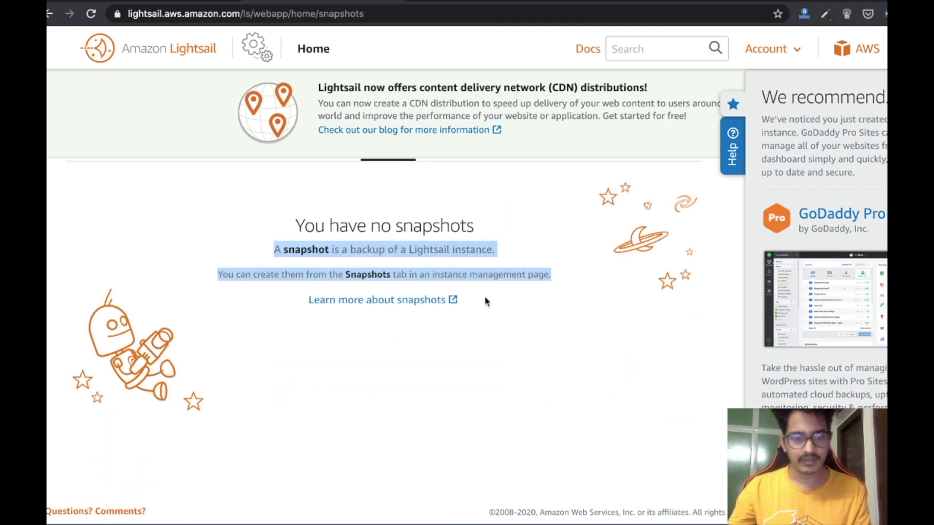
scroll(403, 306, up, 3)
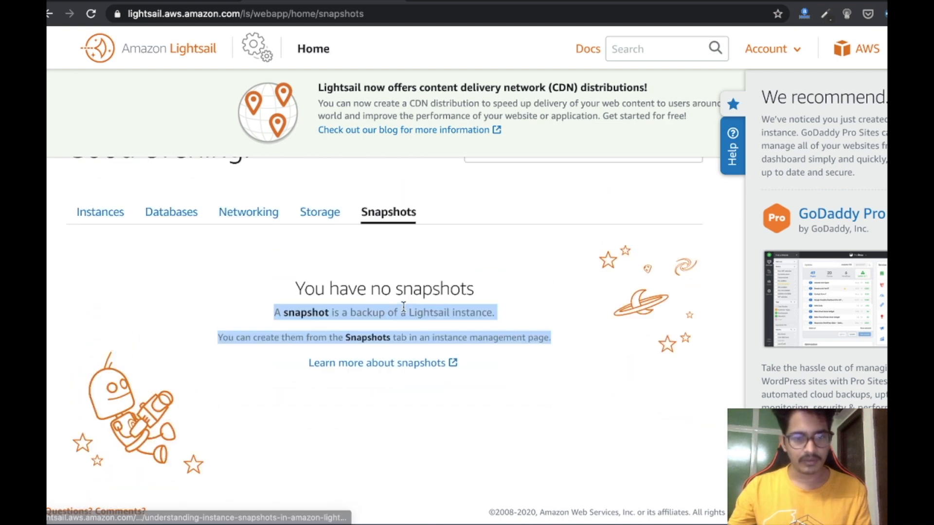
Create a manual snapshot of the learn-lightsail-wordpress instance, keeping the suggested snapshot name.
click(105, 300)
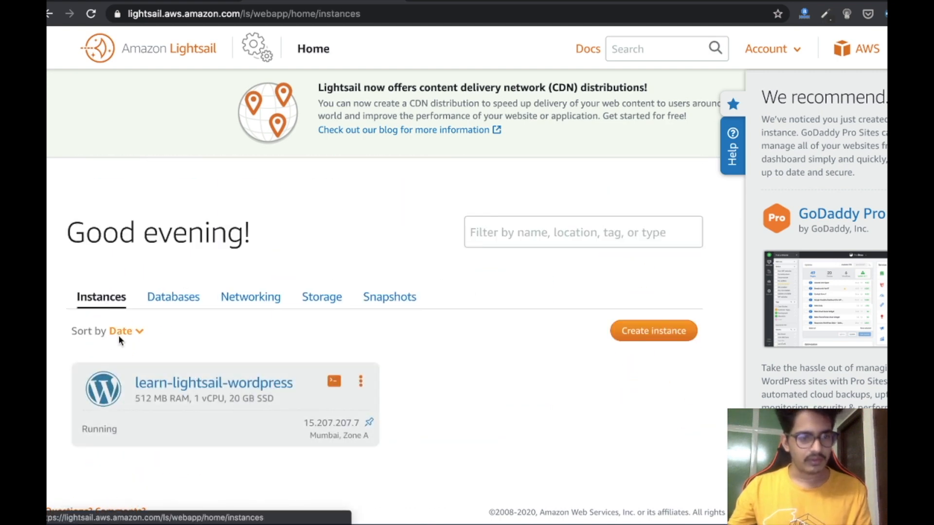
click(271, 387)
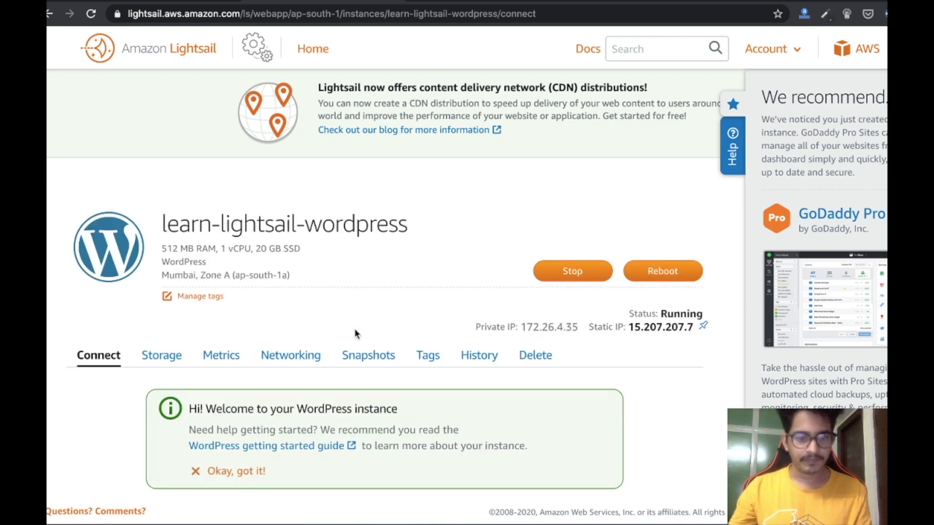
click(369, 359)
scroll(344, 378, down, 5)
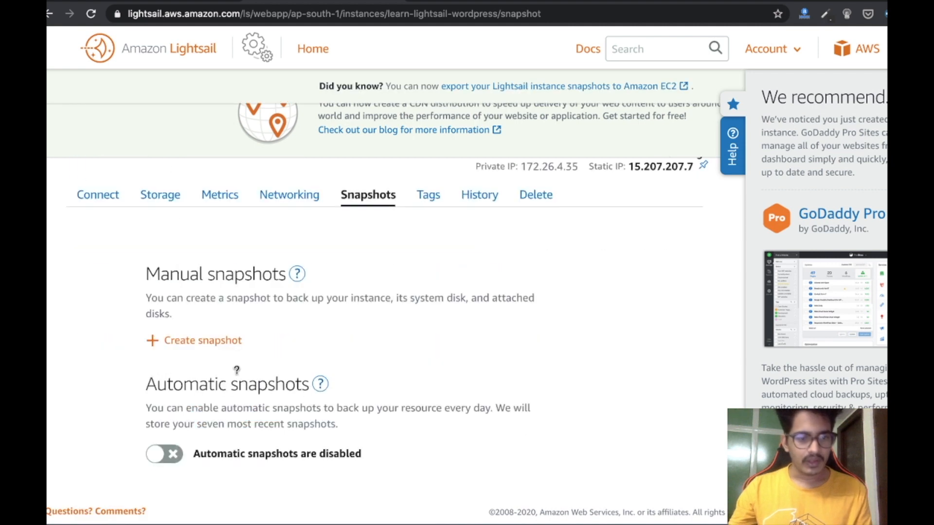
click(210, 341)
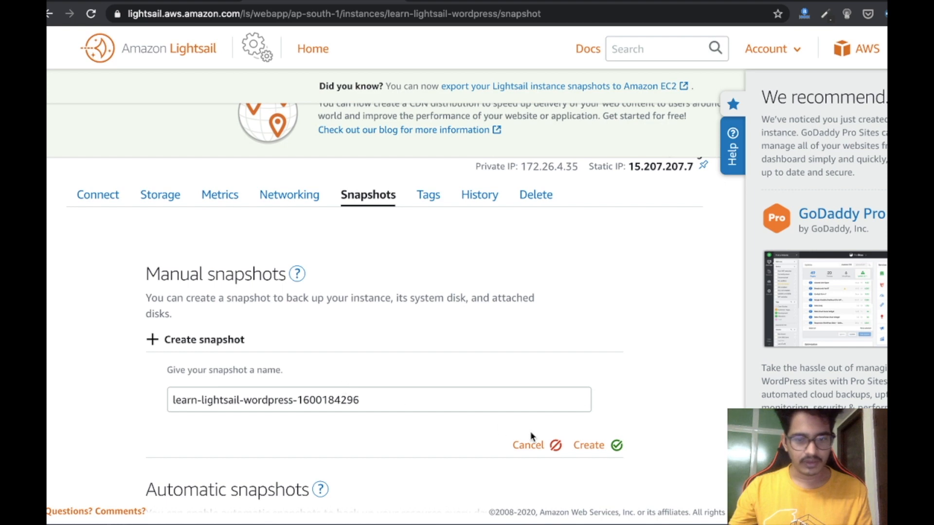
click(595, 452)
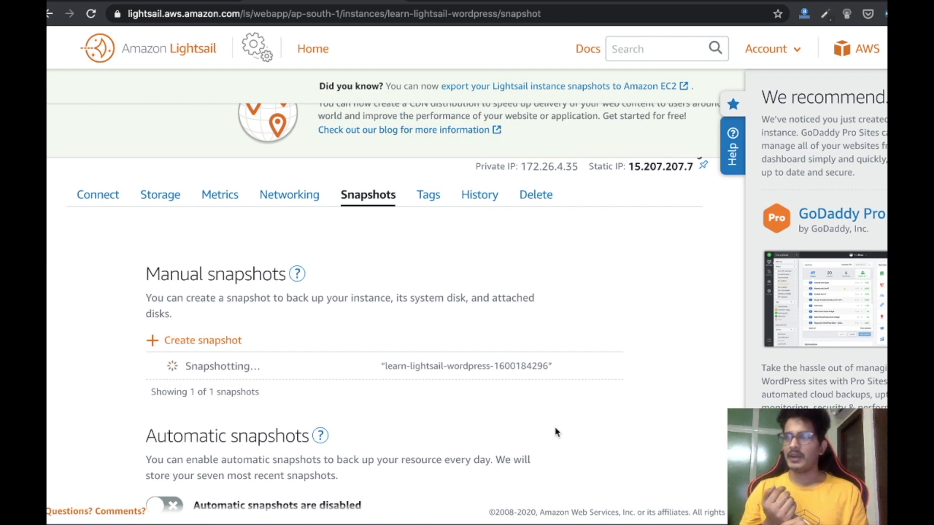
Start creating a new instance from the September 15, 2020 manual snapshot of learn-lightsail-wordpress.
scroll(555, 427, down, 2)
double_click(252, 346)
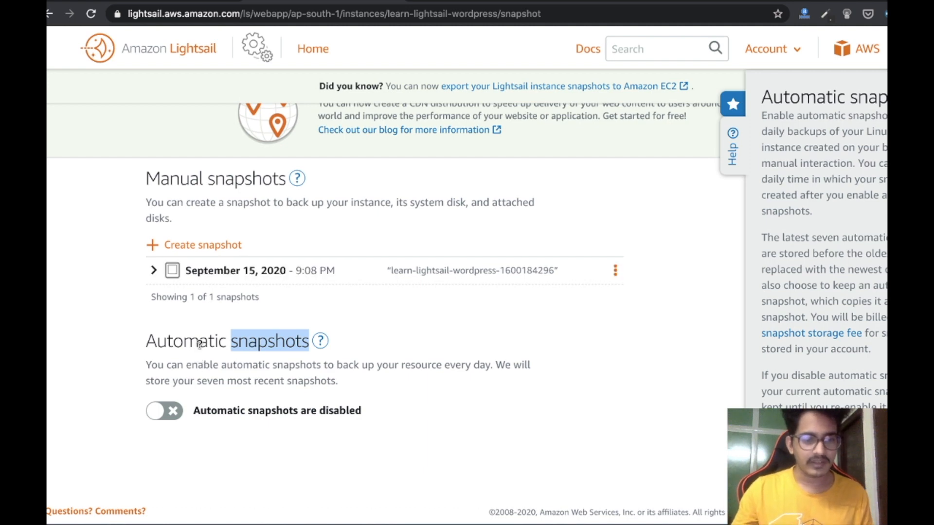
triple_click(241, 345)
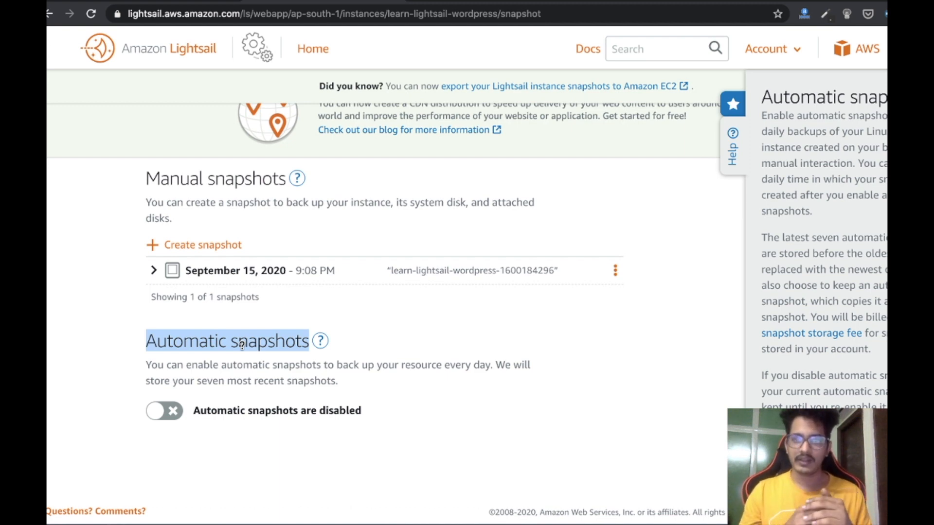
click(139, 422)
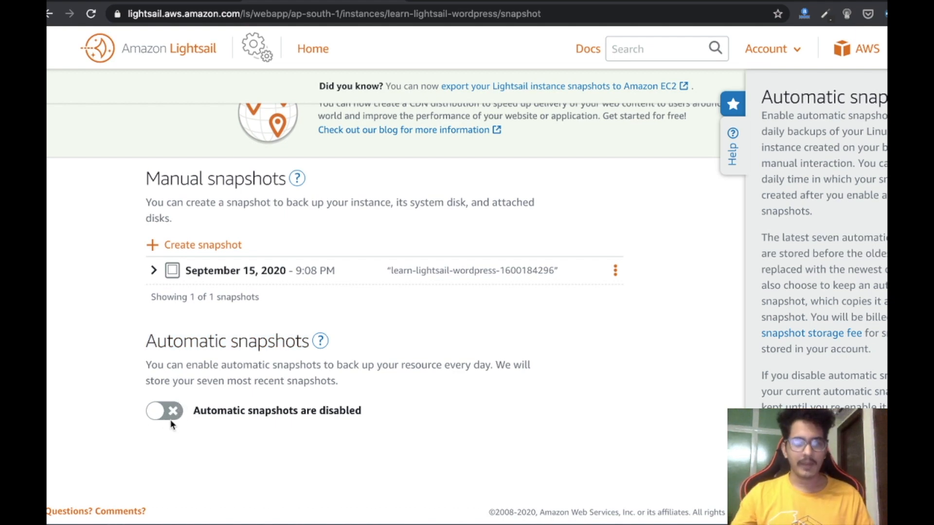
click(154, 270)
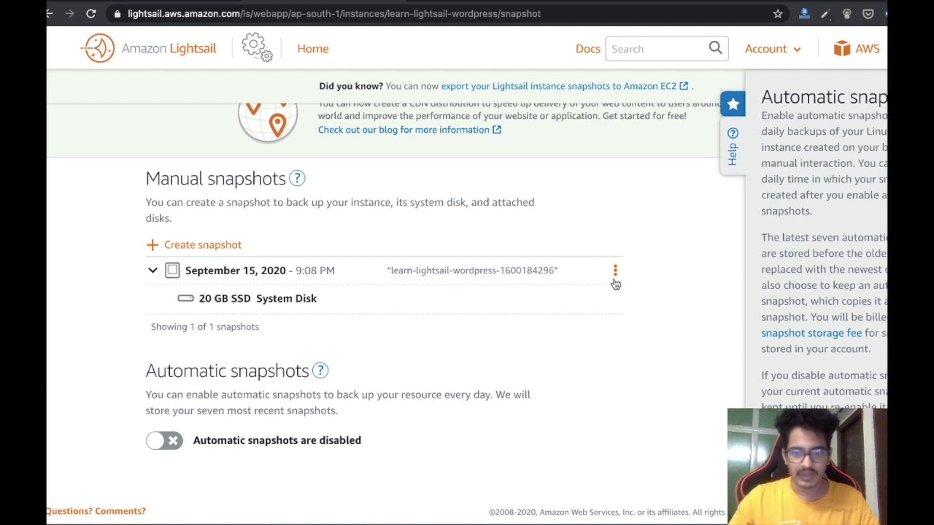
click(615, 271)
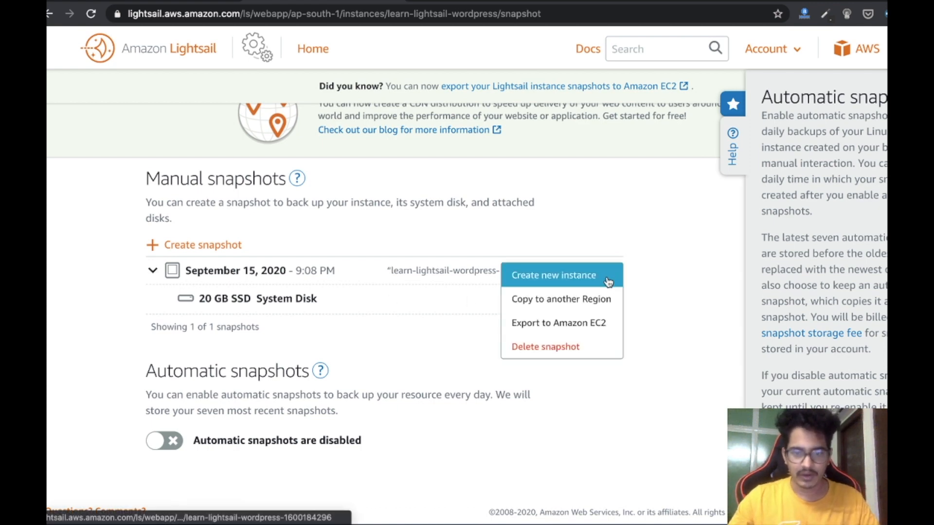
click(548, 284)
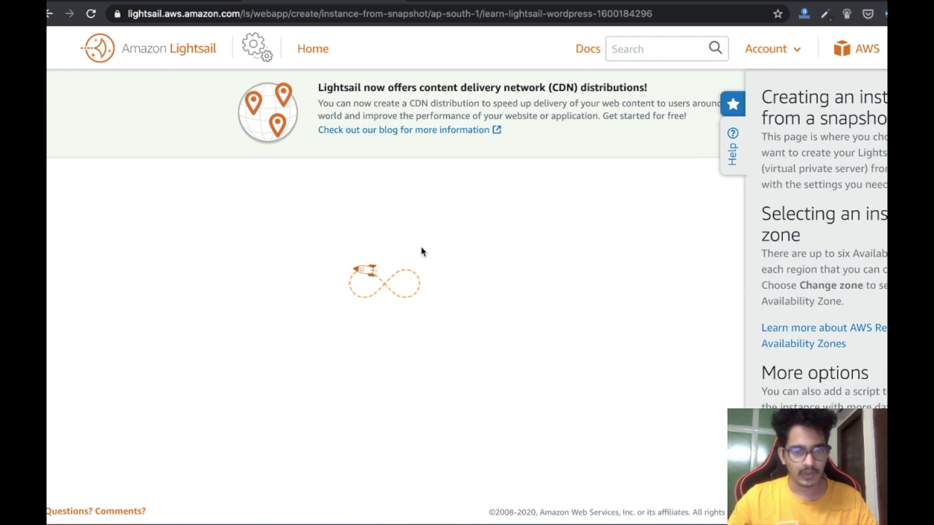
Examine the instance-from-snapshot form, including the snapshot source, location, automatic snapshot option, plans, instance name and tags.
scroll(265, 329, down, 1)
scroll(265, 330, up, 1)
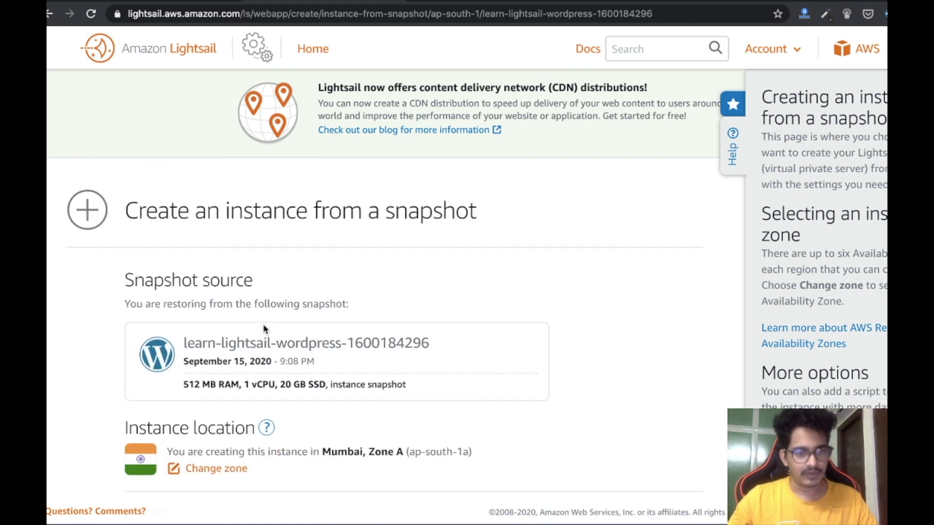
scroll(264, 322, down, 3)
scroll(264, 323, down, 5)
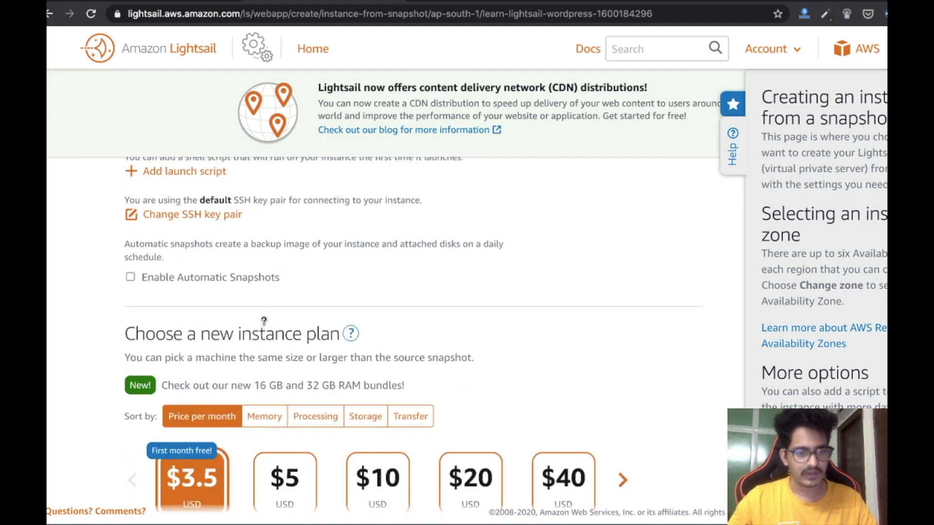
scroll(264, 321, up, 5)
scroll(267, 350, down, 4)
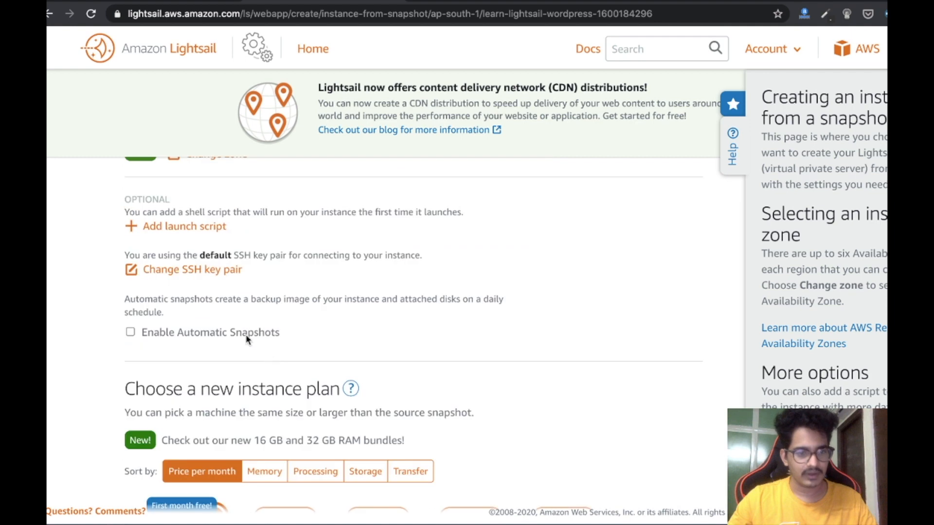
scroll(199, 321, down, 4)
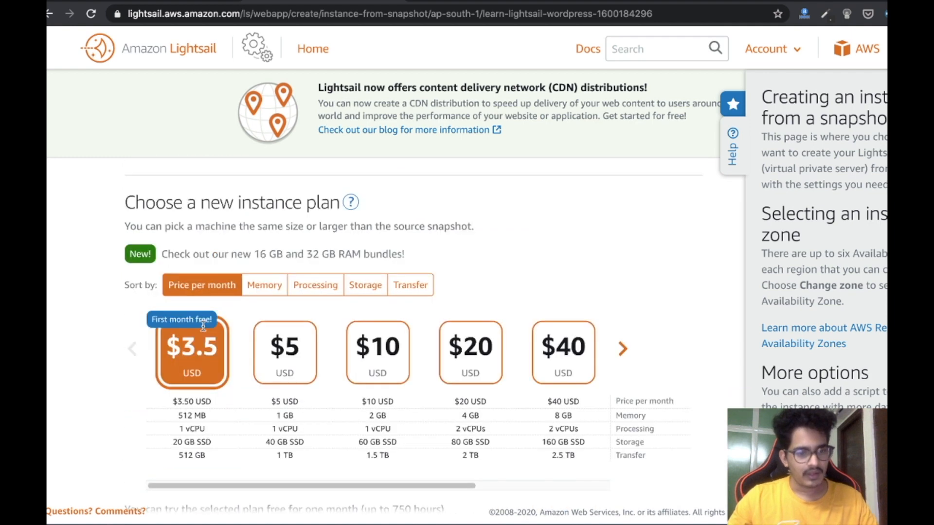
scroll(205, 366, down, 6)
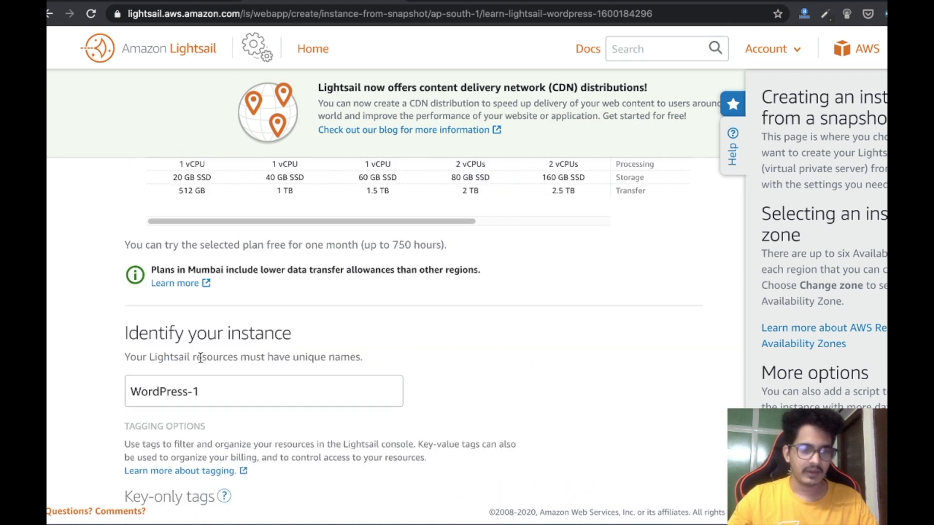
scroll(201, 360, down, 5)
scroll(178, 343, down, 1)
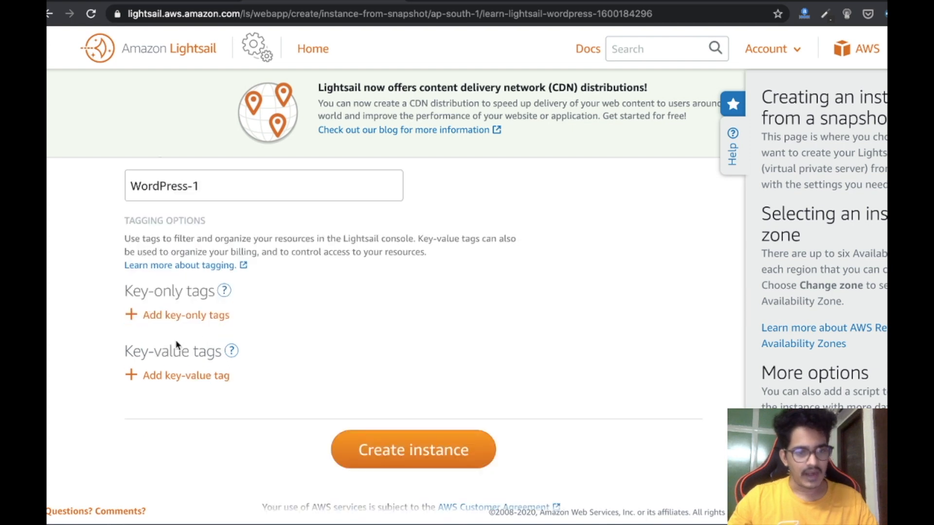
scroll(247, 360, up, 10)
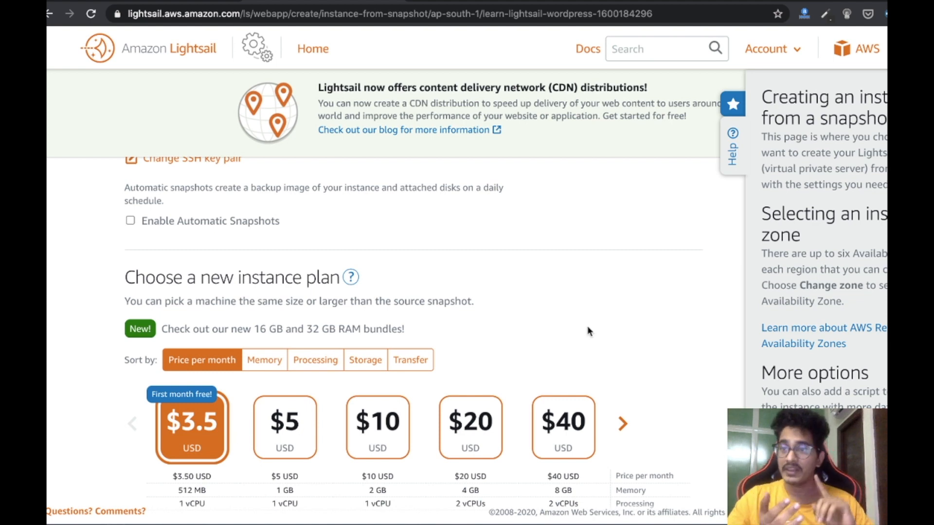
scroll(588, 330, down, 1)
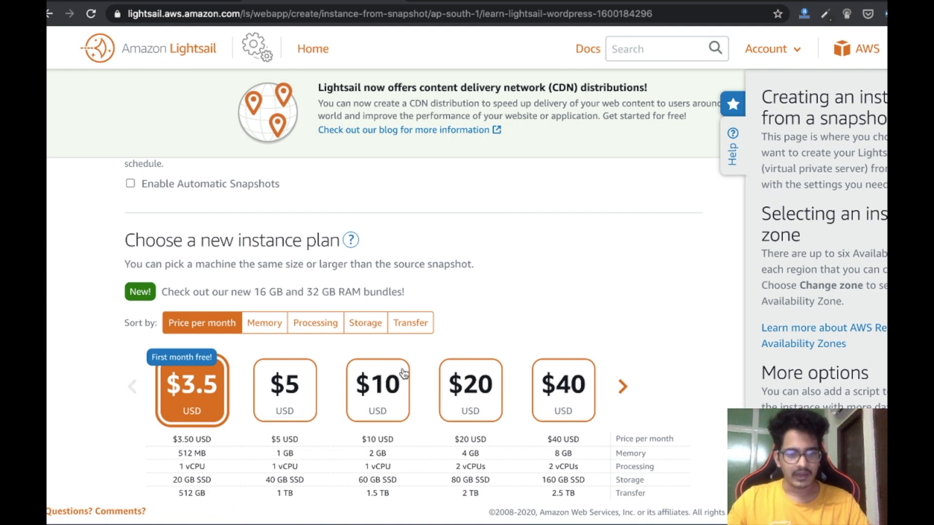
Select the $10 USD plan for the new instance and review the other creation options.
click(389, 386)
scroll(389, 386, down, 10)
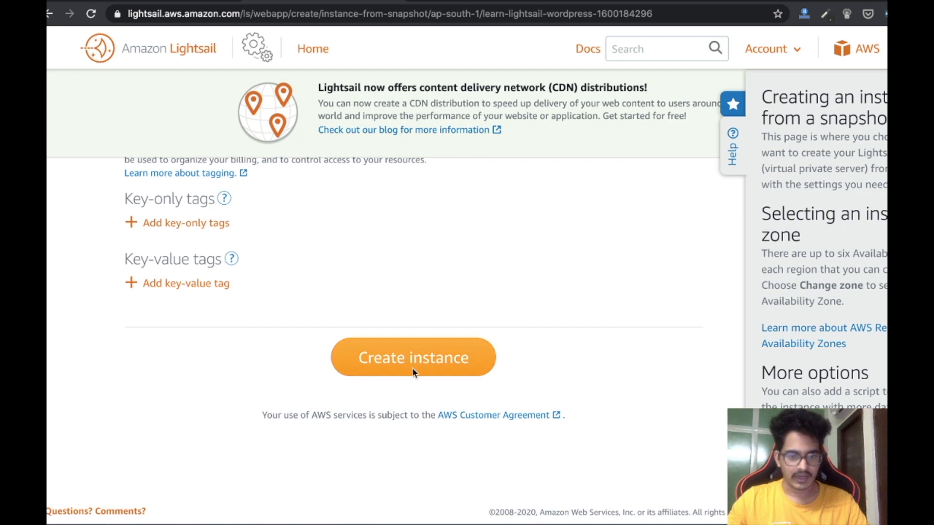
scroll(415, 310, up, 10)
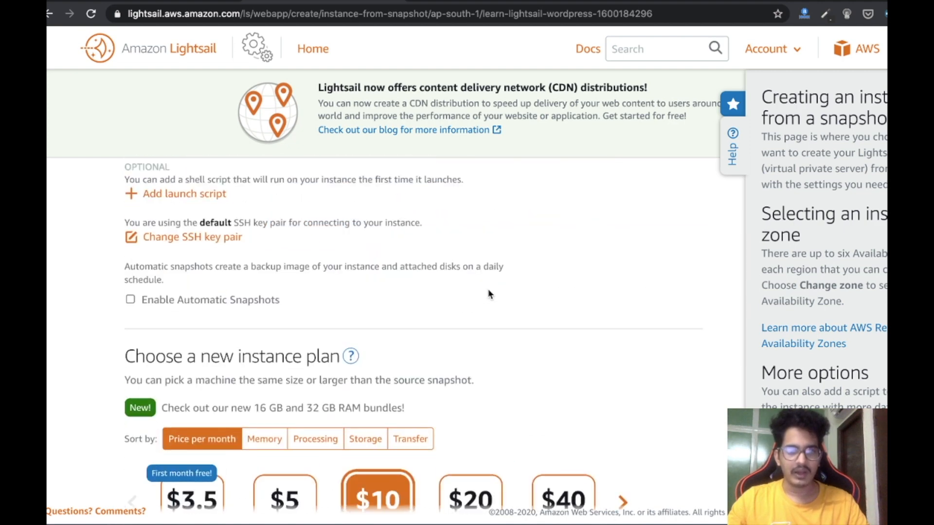
scroll(489, 293, up, 3)
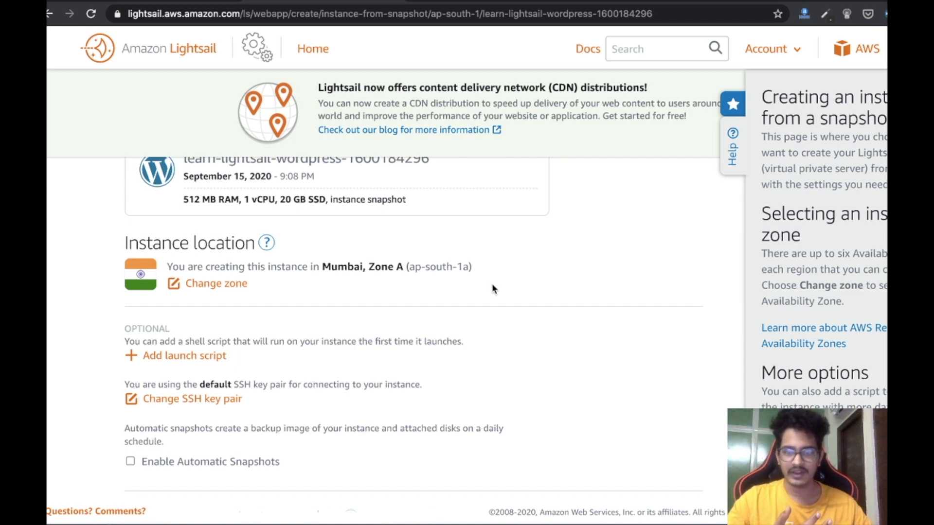
scroll(343, 333, down, 5)
scroll(302, 326, down, 5)
scroll(228, 326, up, 14)
scroll(187, 328, down, 6)
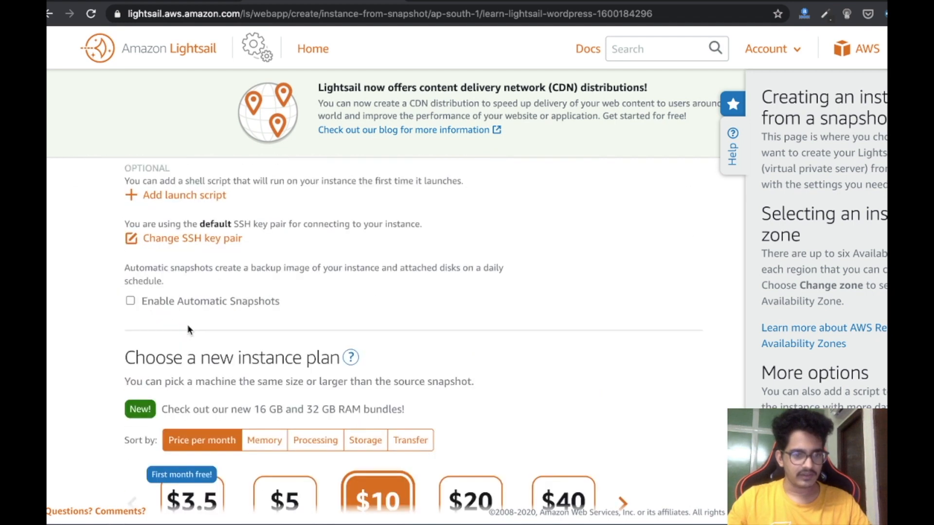
Create the instance from the snapshot on the $3.5 USD plan, named WordPress-snapshot-gowrifashions.
scroll(189, 328, down, 3)
click(206, 342)
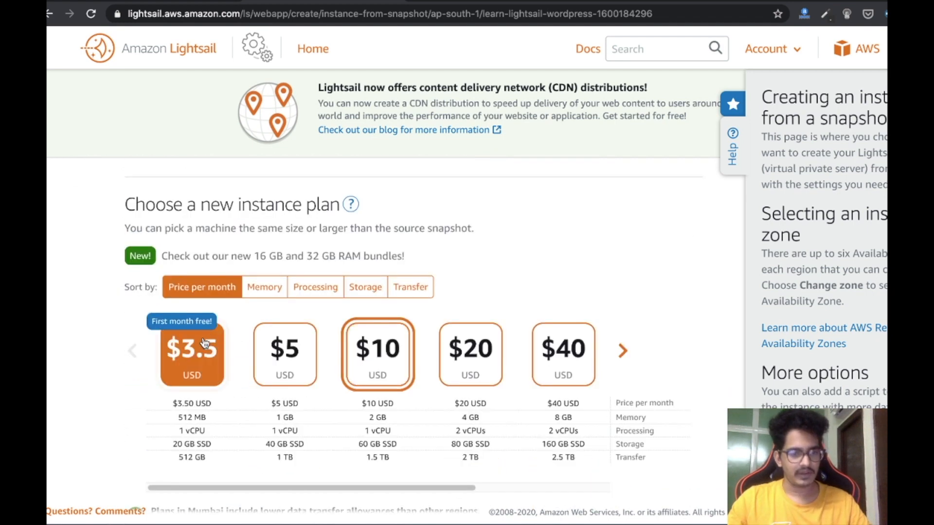
scroll(209, 336, down, 6)
click(239, 321)
click(238, 324)
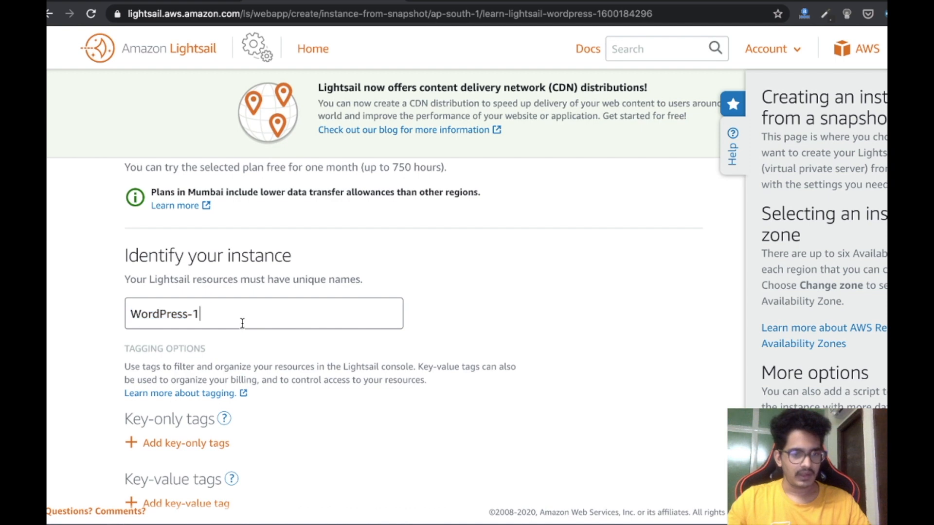
scroll(238, 324, down, 2)
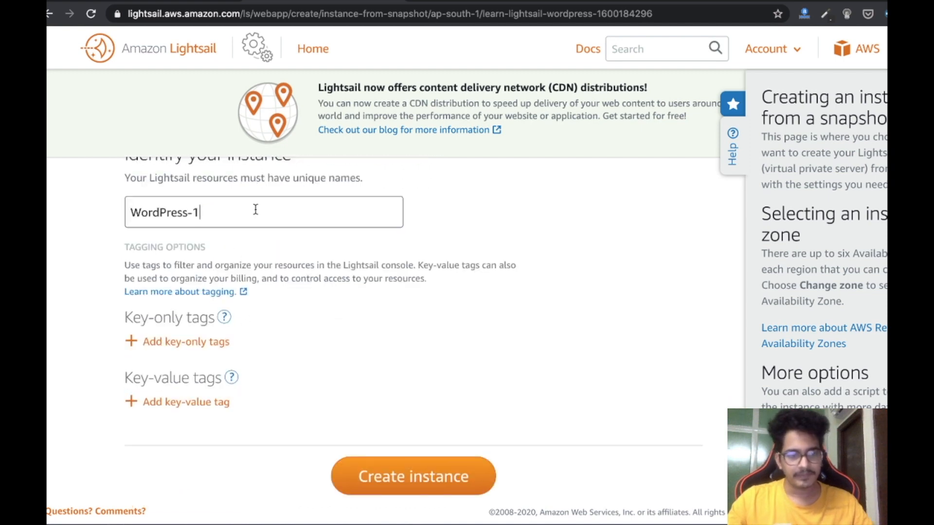
key(BackSpace)
text(snapshot-gowrifashions)
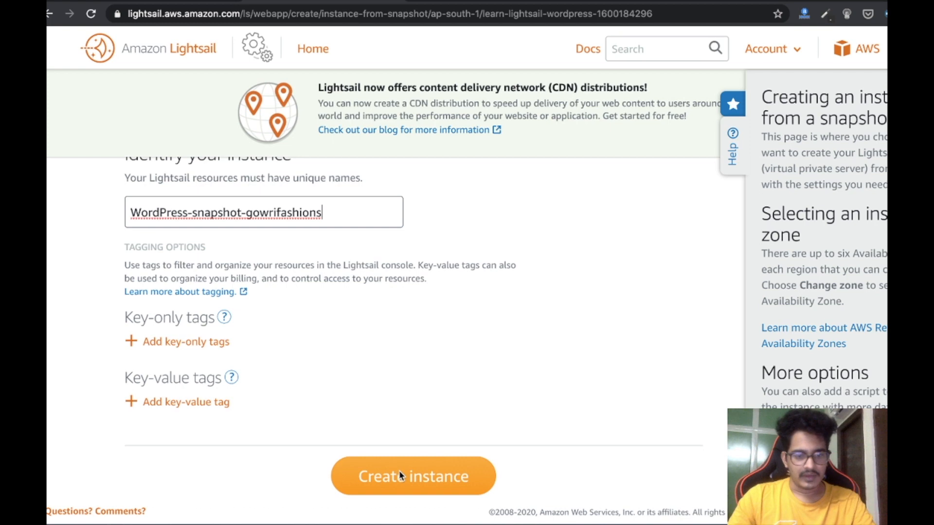
click(401, 476)
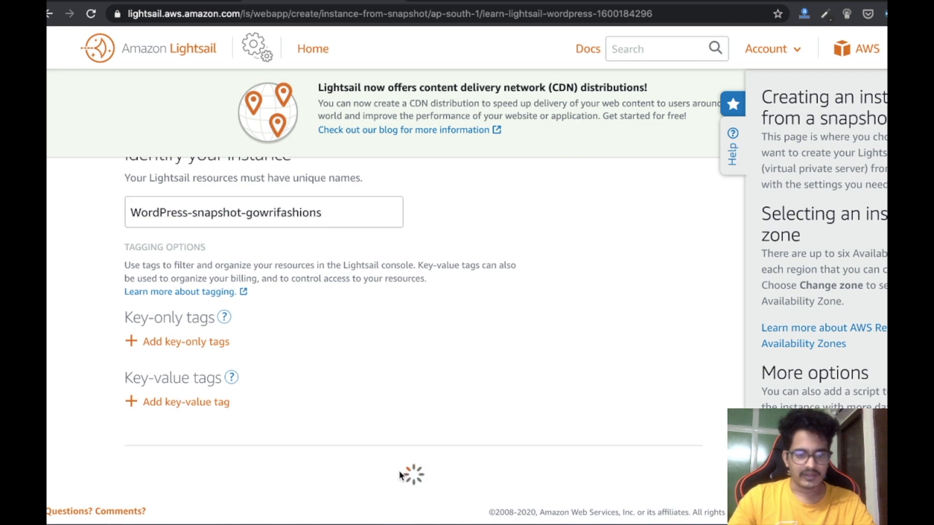
Check the new instance's public IP address and the actions available for the learn-lightsail-wordpress instance.
drag(308, 423, 367, 423)
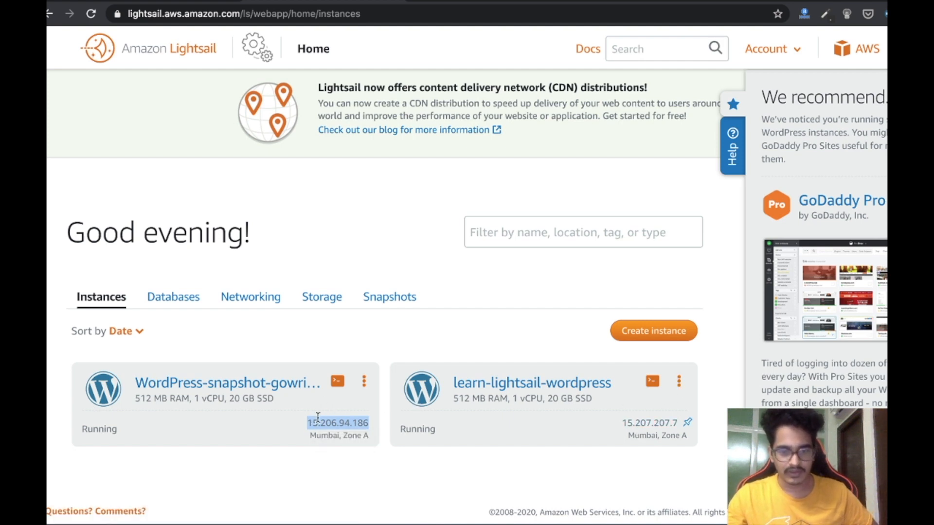
click(678, 387)
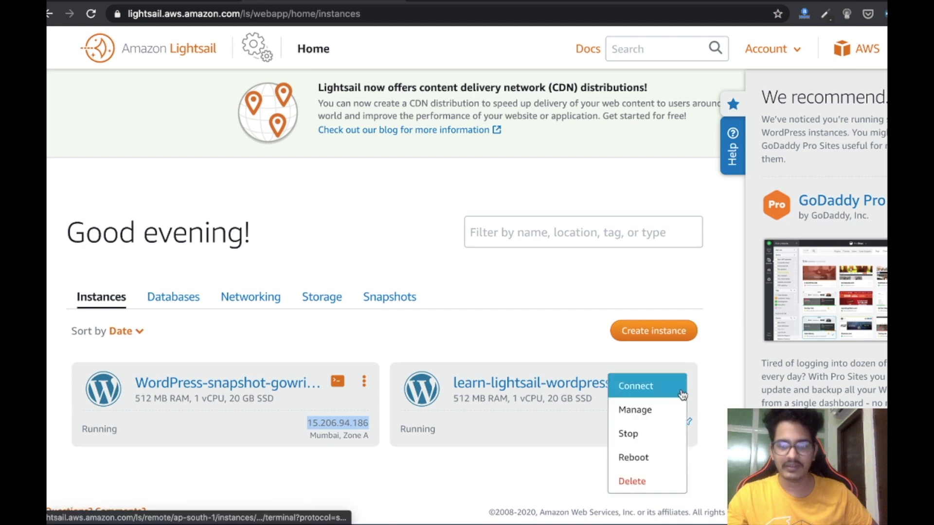
click(489, 348)
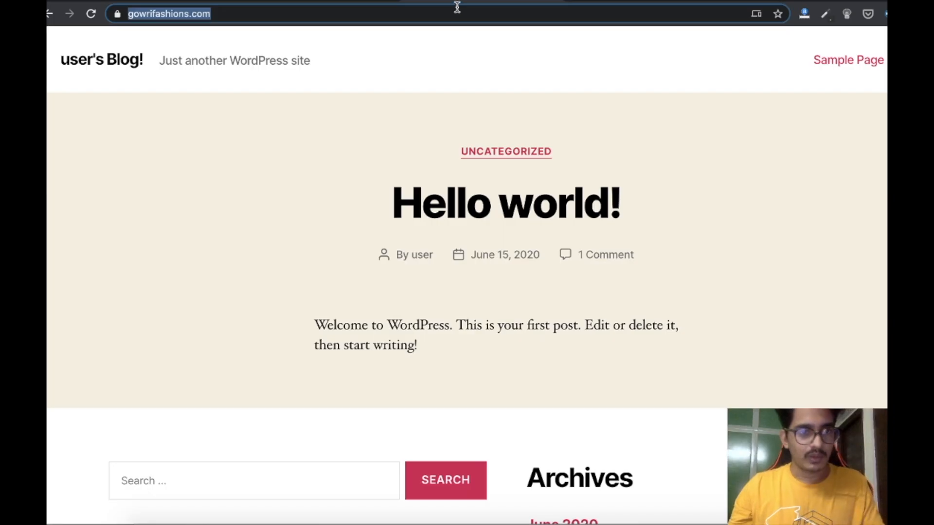
click(458, 7)
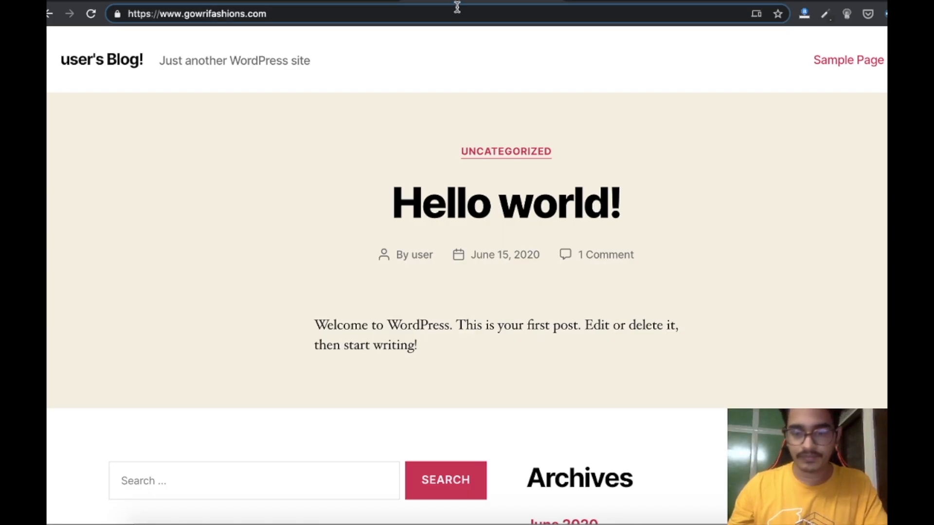
text(/admin)
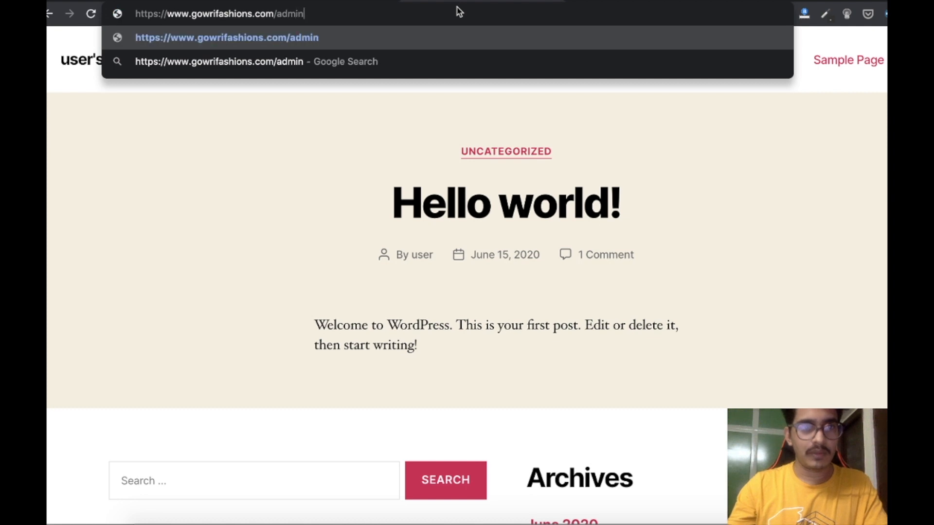
key(Return)
text(user)
key(Tab)
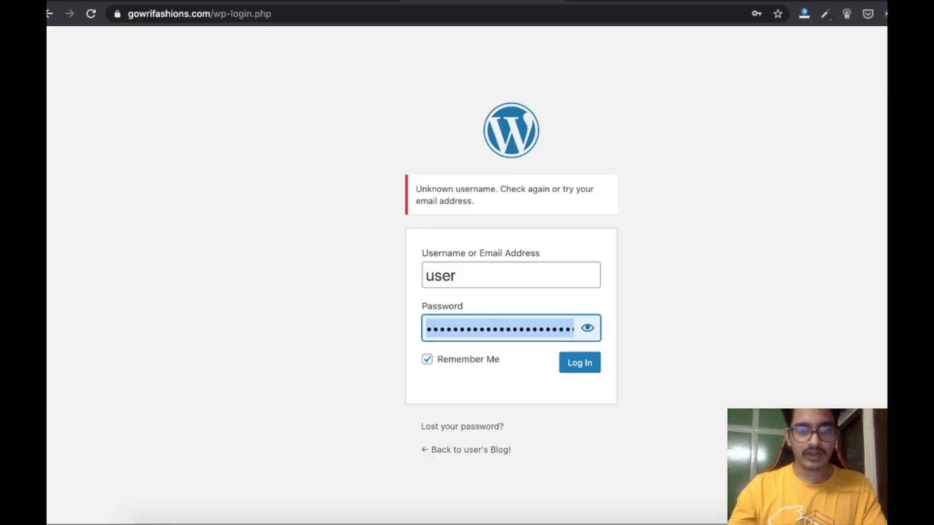
key(super+v)
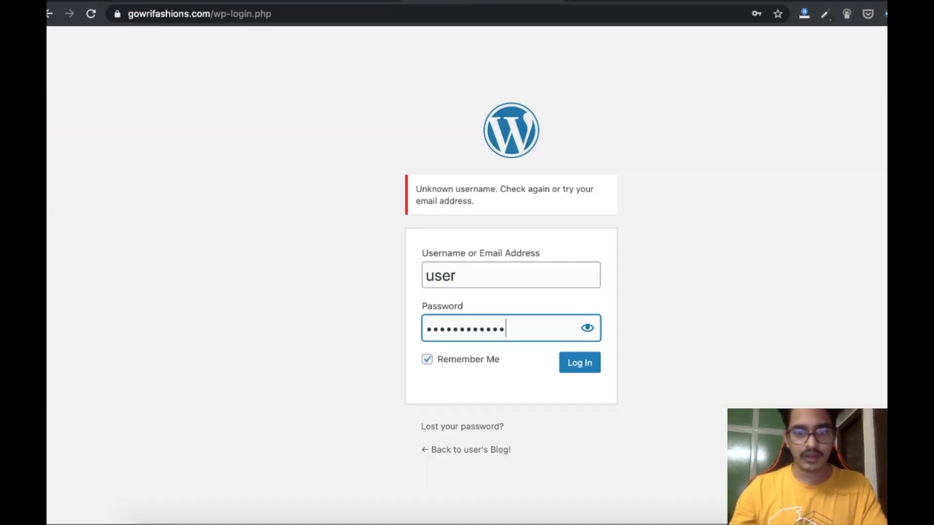
key(Return)
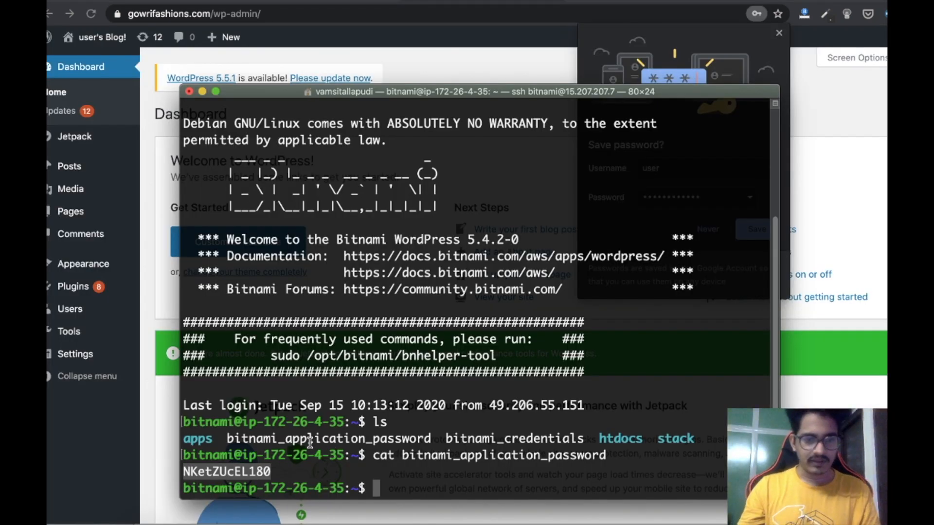
Highlight the bitnami_application_password file name in the terminal, and dismiss the browser's save-password prompt without saving.
double_click(310, 439)
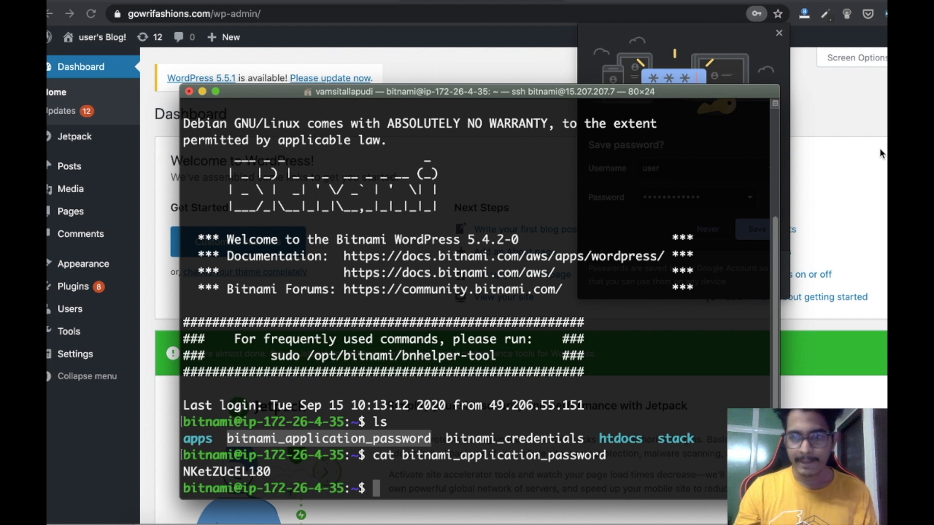
click(849, 115)
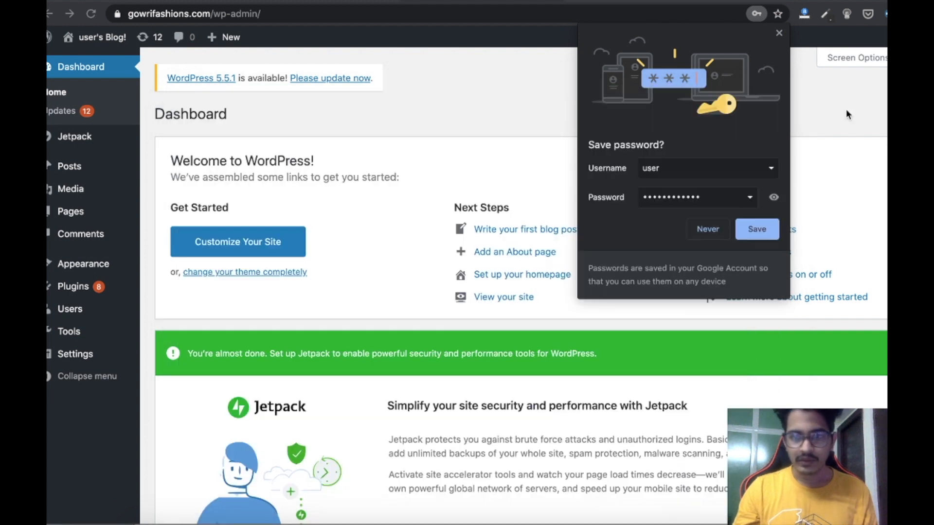
click(778, 33)
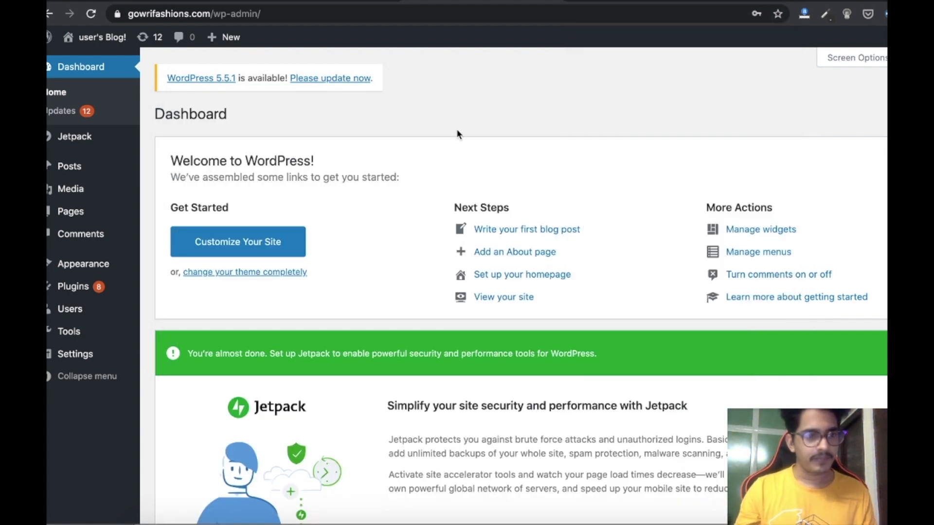
Search the plugin directory for updraftplus, then install and activate UpdraftPlus WordPress Backup Plugin.
mouse_move(84, 289)
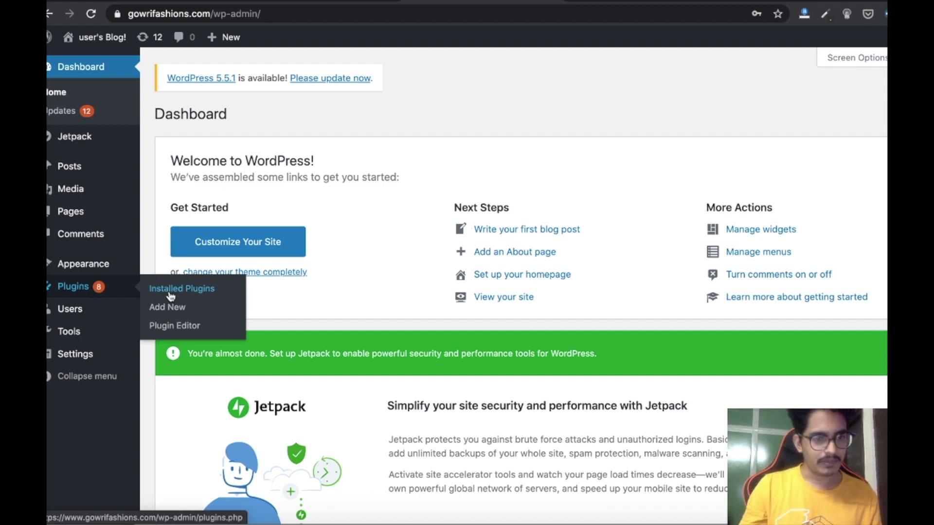
click(171, 306)
click(822, 154)
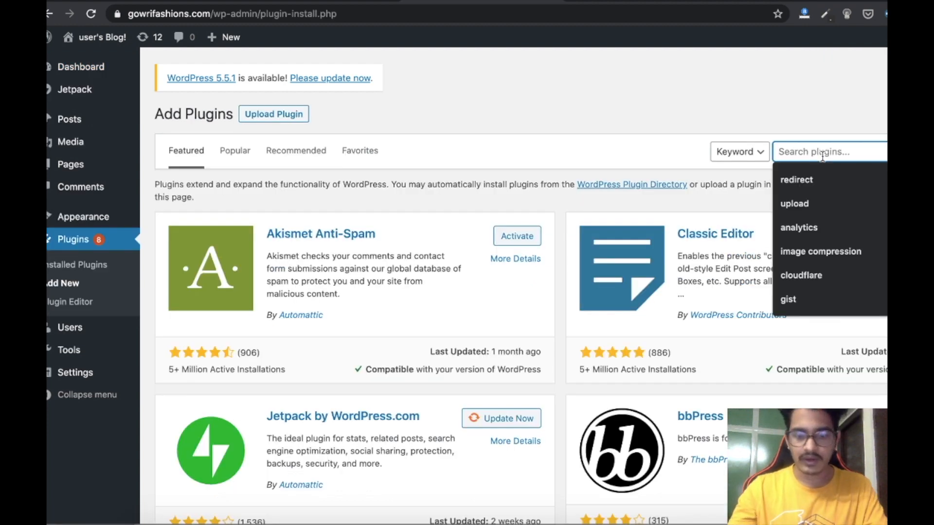
text(updraftplus)
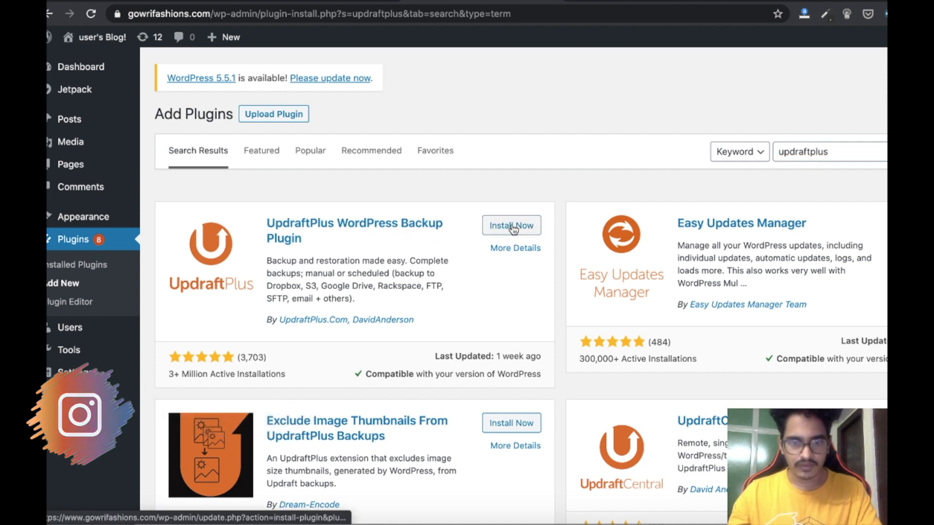
click(512, 227)
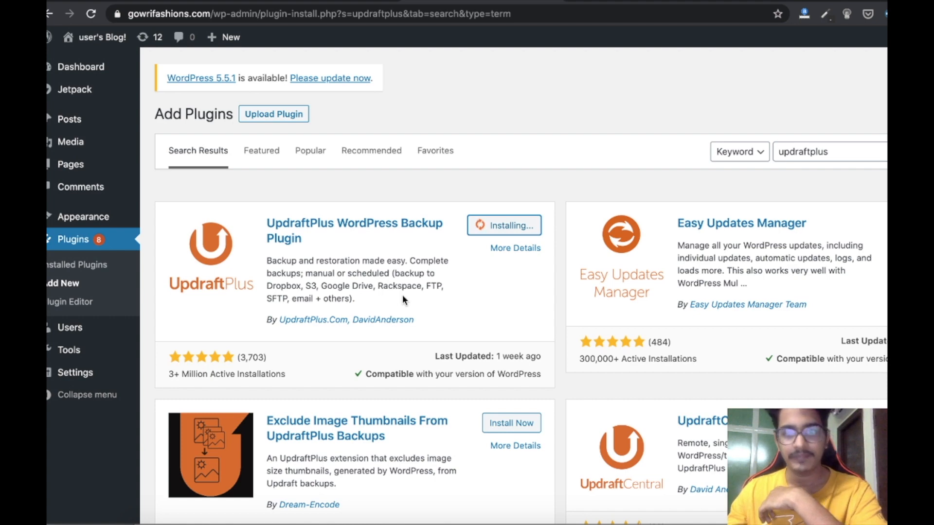
click(506, 228)
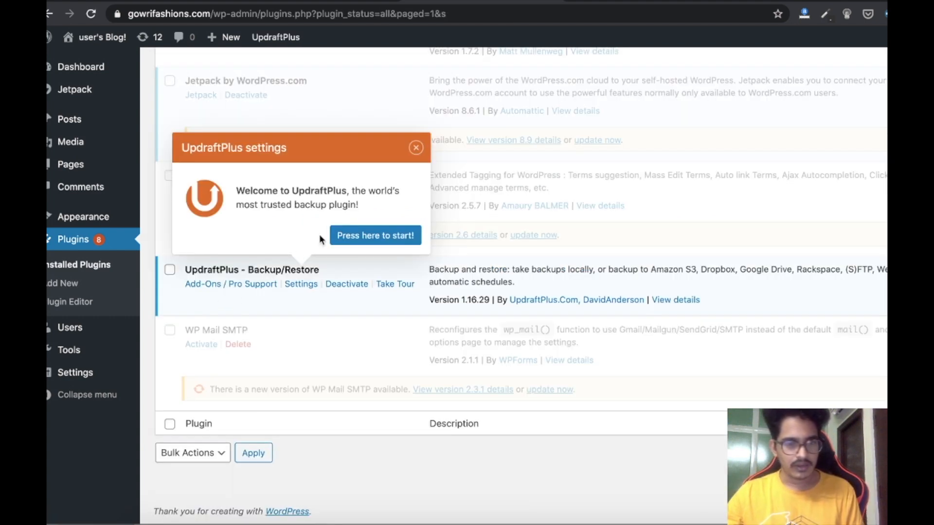
Open the UpdraftPlus backup page, dismiss the first-backup tour, and run a new backup including the database and files.
click(343, 239)
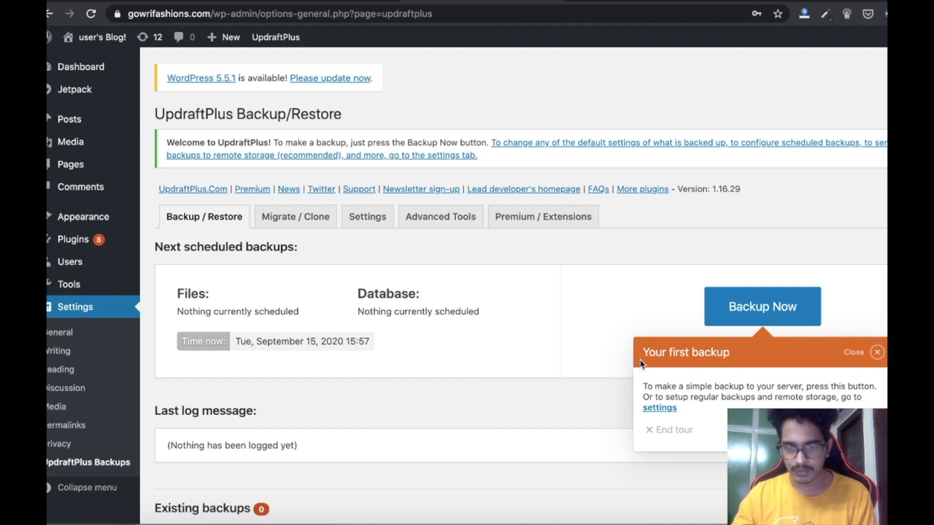
click(878, 353)
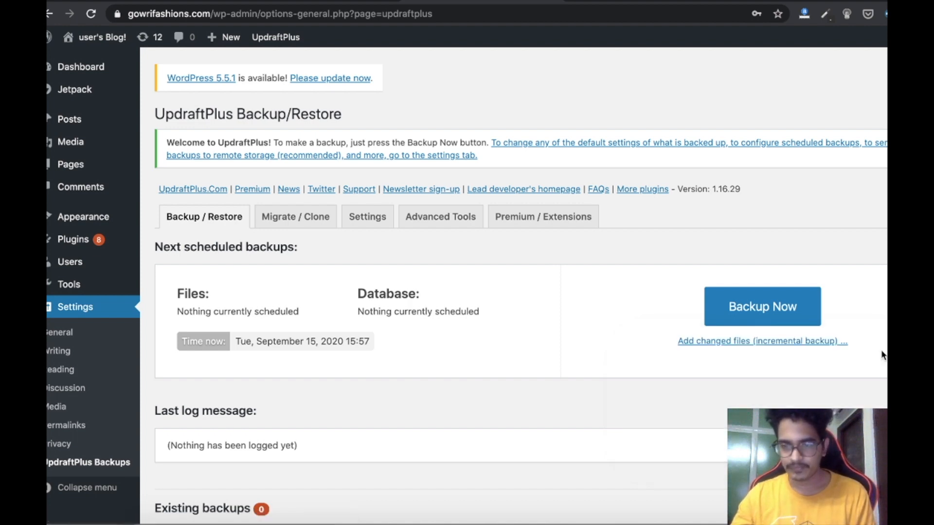
click(768, 314)
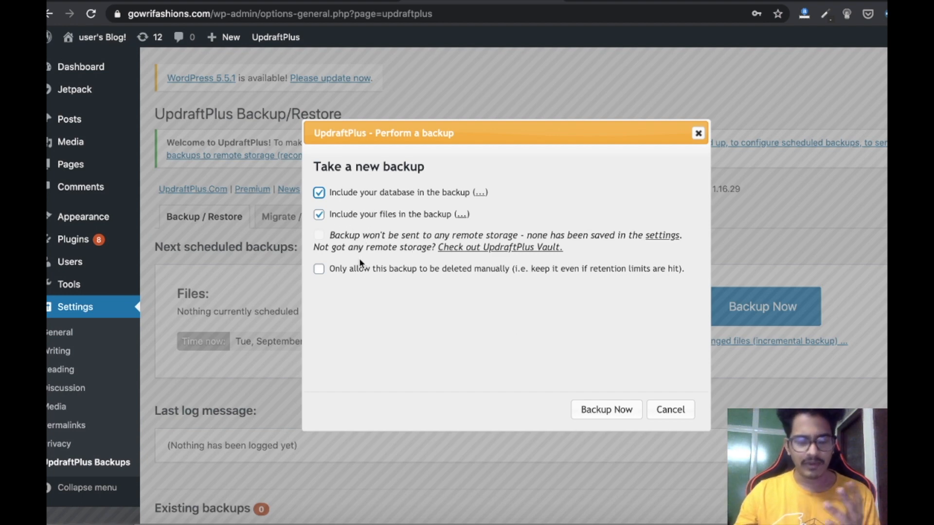
click(605, 410)
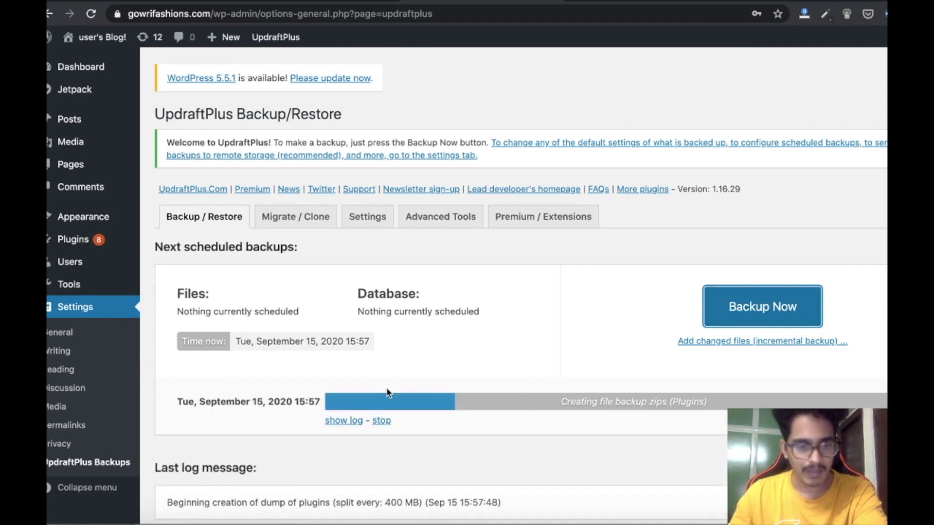
Check the UpdraftPlus schedule and remote storage settings, and the list of existing backups.
click(371, 217)
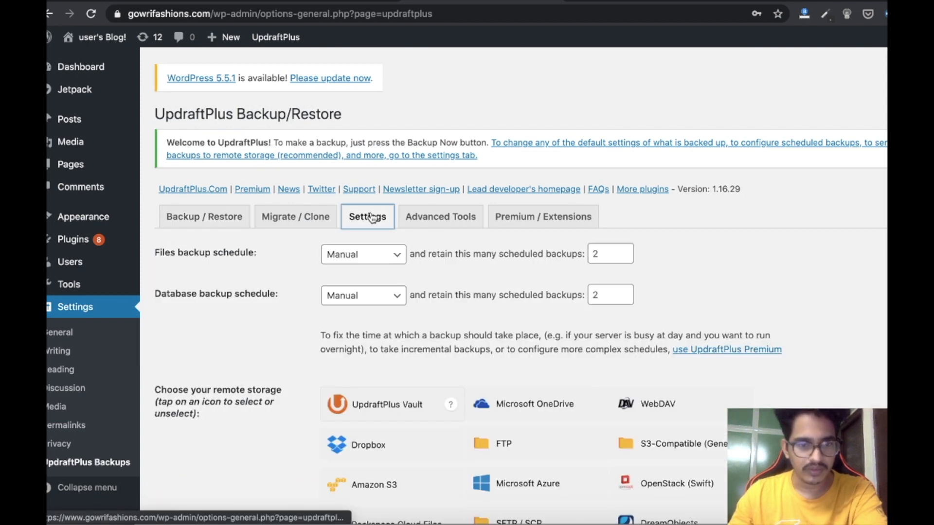
scroll(560, 354, down, 1)
scroll(560, 354, down, 3)
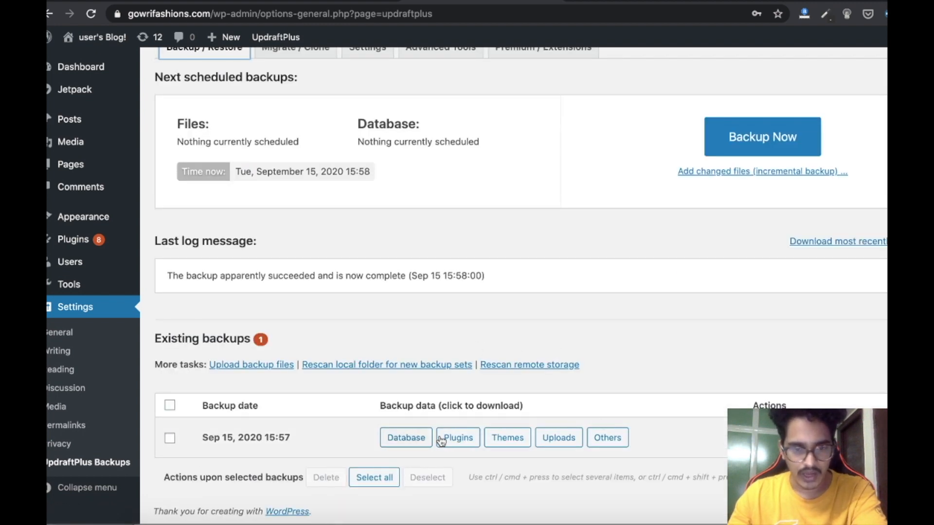
Restore the Sep 15, 2020 15:57 backup with Plugins, Themes, Uploads, Others and Database, and accept leaving the restoration page.
click(170, 438)
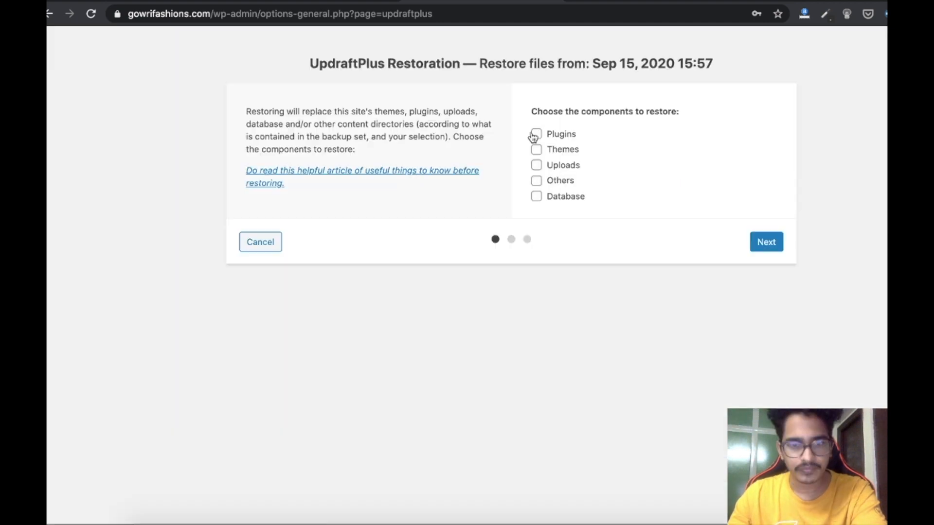
click(536, 134)
click(536, 150)
click(536, 165)
click(537, 181)
click(536, 196)
click(766, 242)
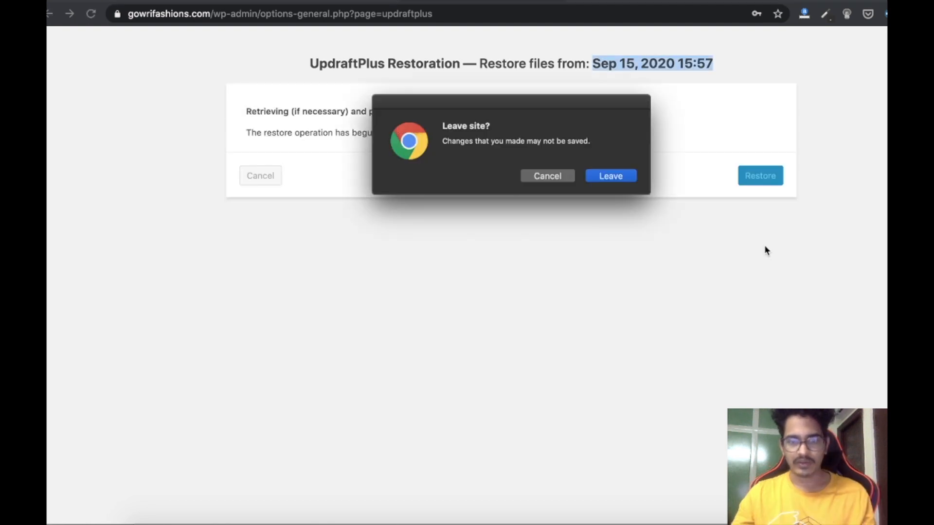
click(612, 182)
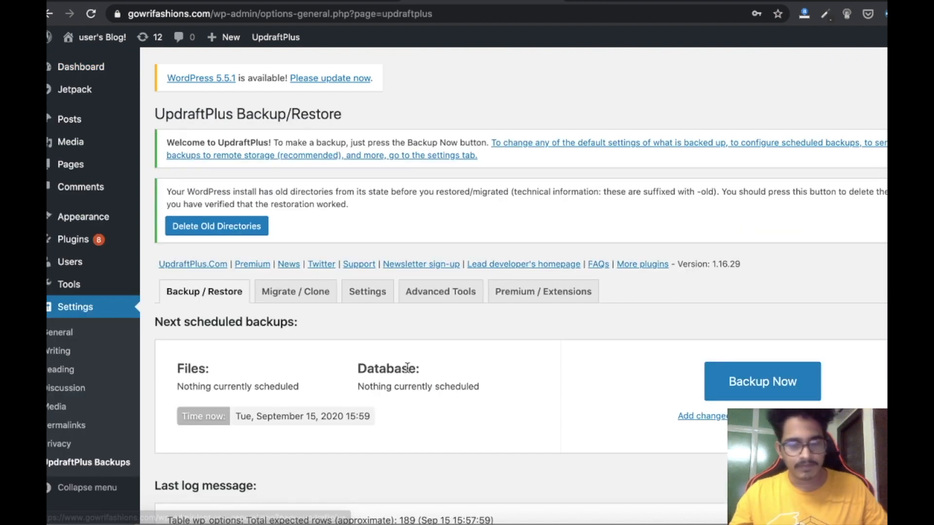
Review the restored site's UpdraftPlus page, including its settings, last log message and existing backup components.
scroll(407, 377, down, 4)
scroll(444, 374, up, 4)
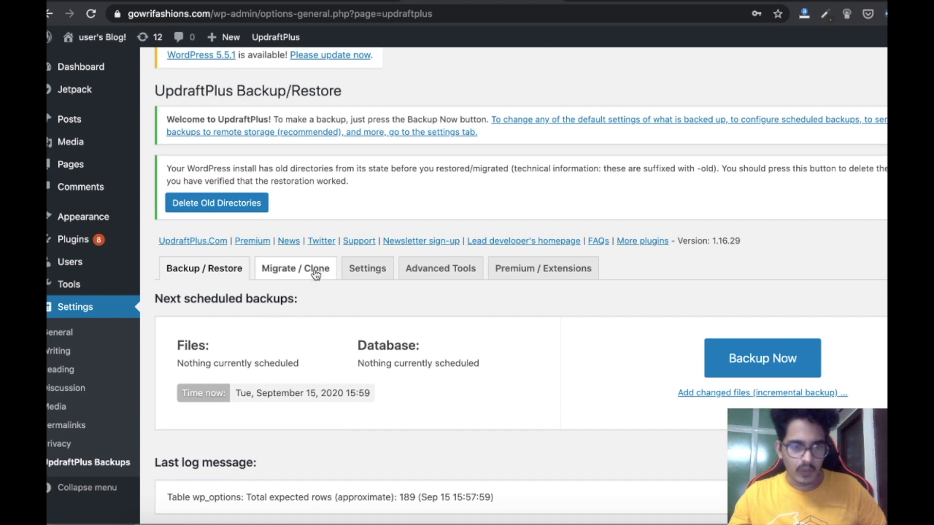
click(368, 279)
scroll(347, 355, down, 5)
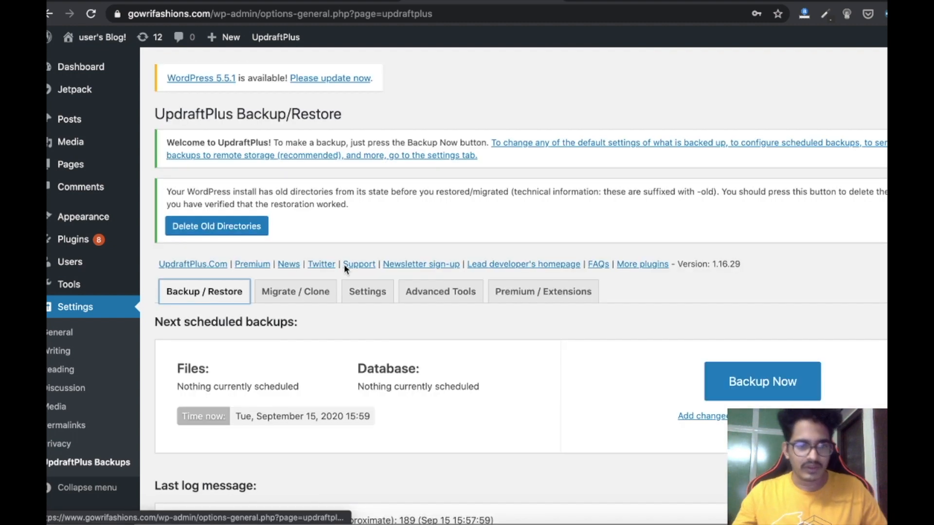
scroll(413, 350, down, 1)
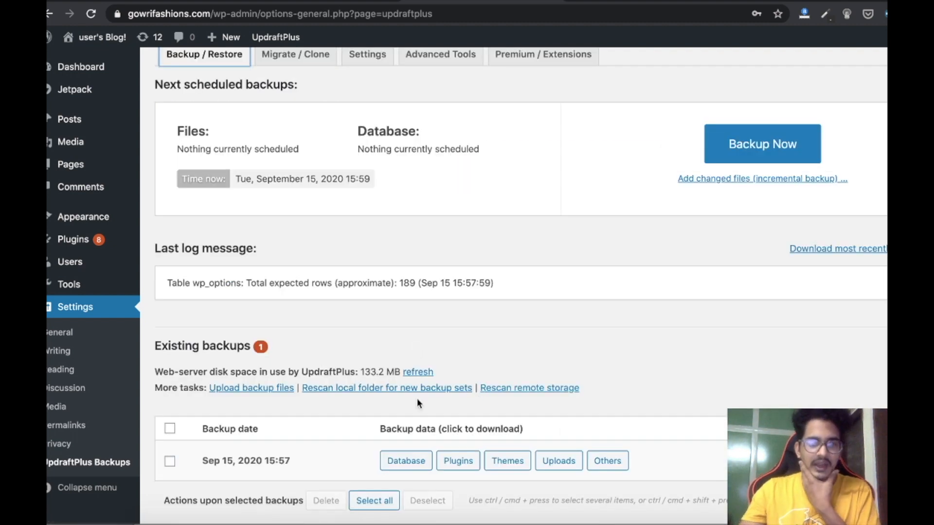
scroll(416, 398, down, 1)
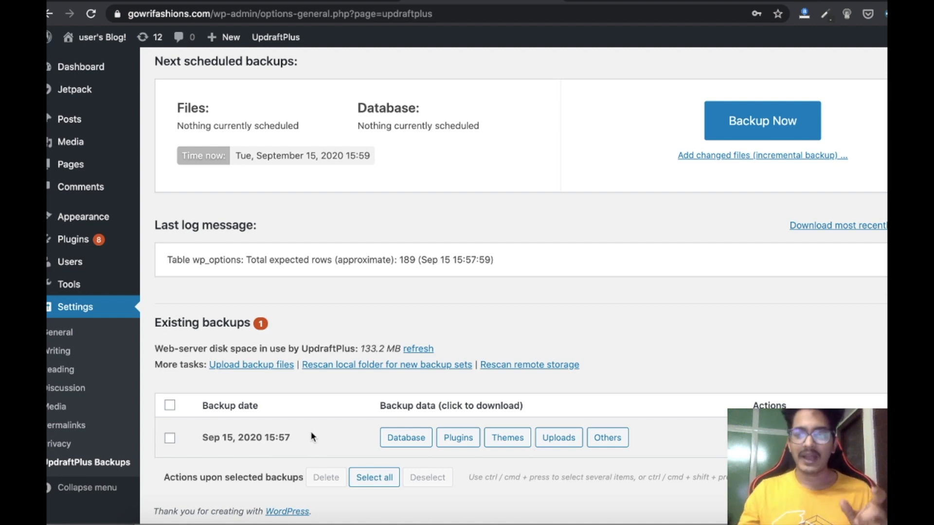
scroll(480, 322, up, 5)
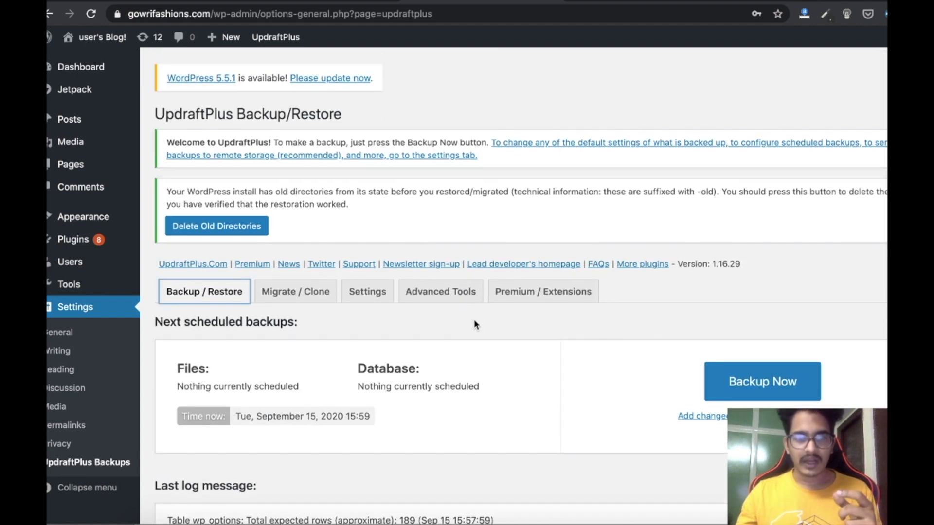
Set Google Drive as the remote storage in the UpdraftPlus settings, save the changes and authenticate the Google Drive account.
click(368, 301)
scroll(382, 349, down, 9)
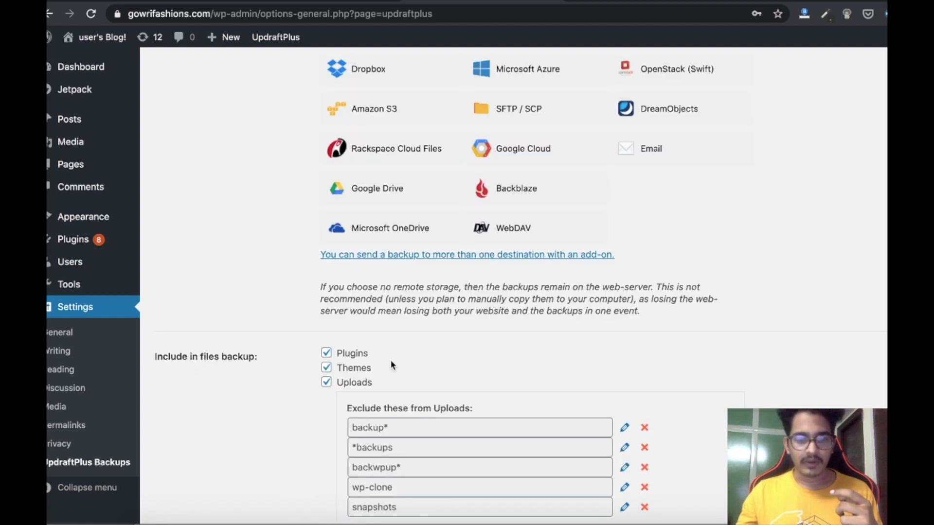
scroll(403, 307, up, 5)
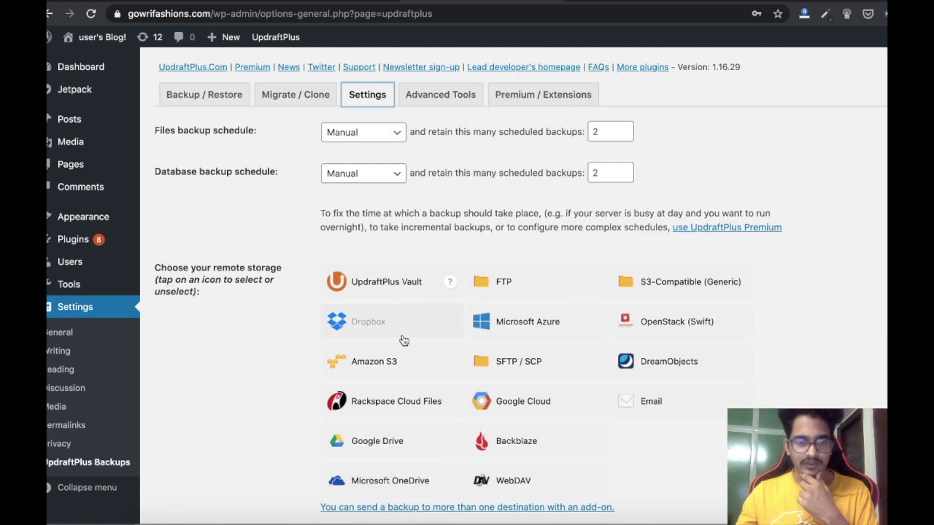
click(392, 441)
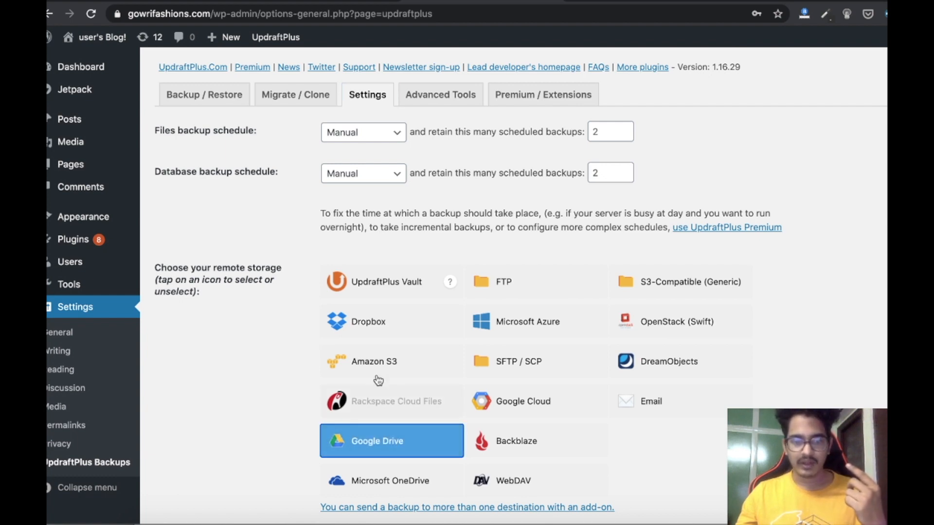
click(373, 332)
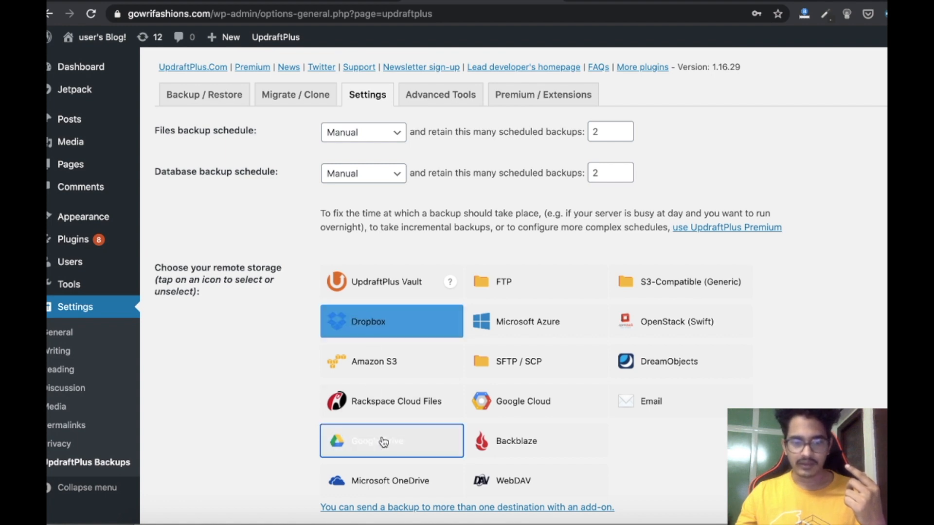
click(384, 441)
scroll(393, 207, down, 5)
scroll(389, 291, down, 15)
click(367, 329)
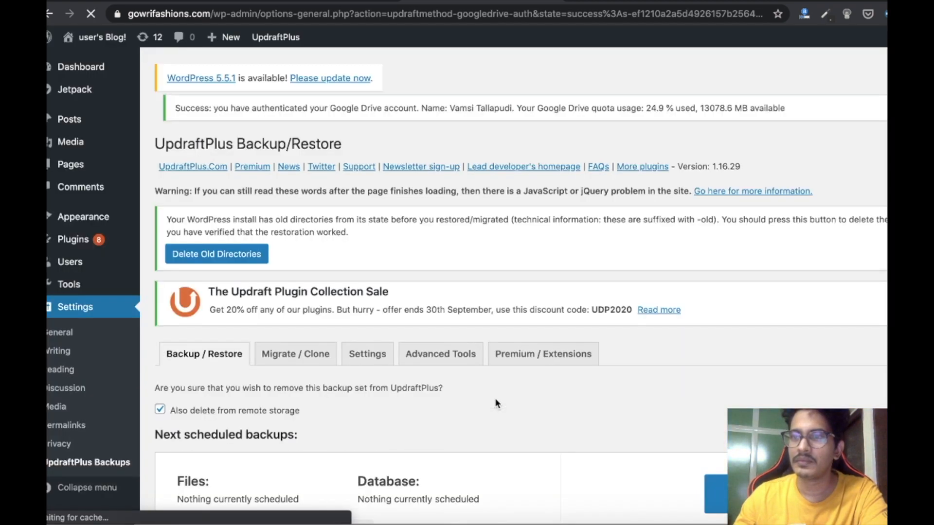
Run a new UpdraftPlus backup that includes the database and files and is sent to remote storage.
scroll(273, 413, down, 5)
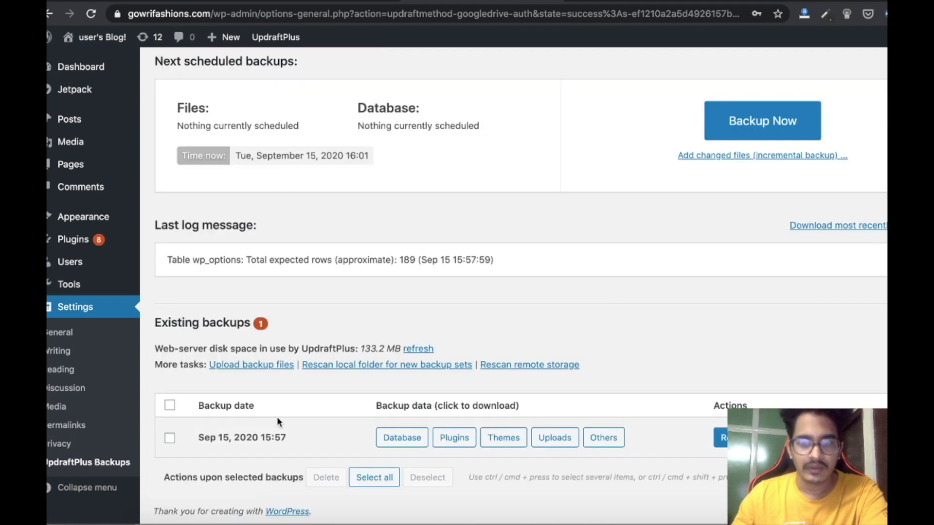
scroll(517, 286, up, 6)
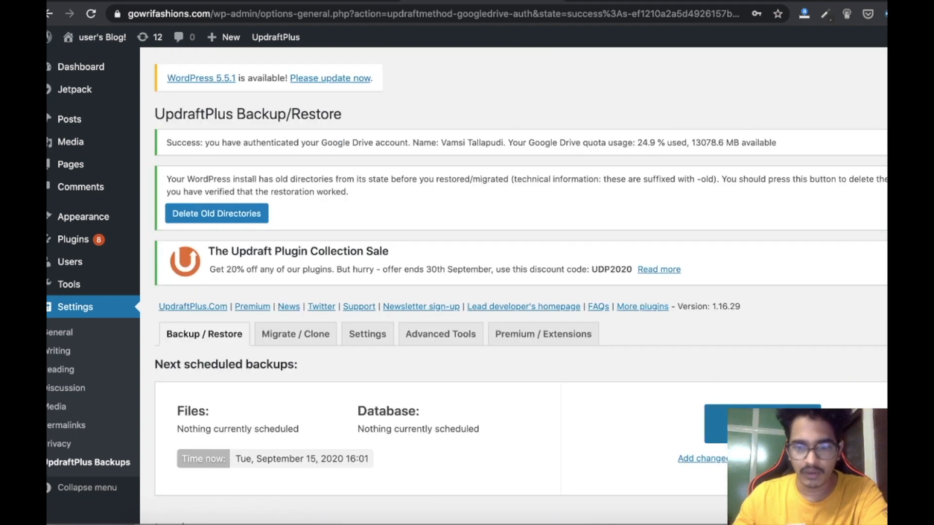
click(749, 424)
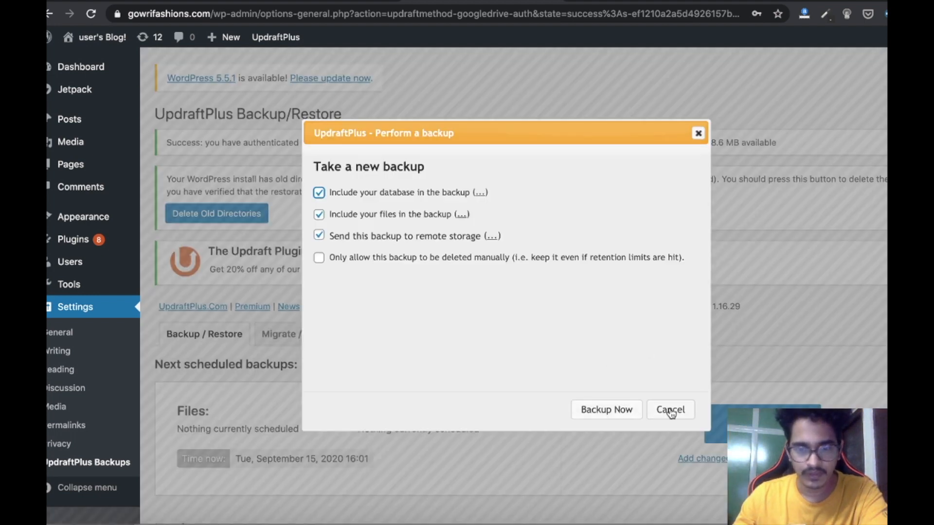
click(620, 411)
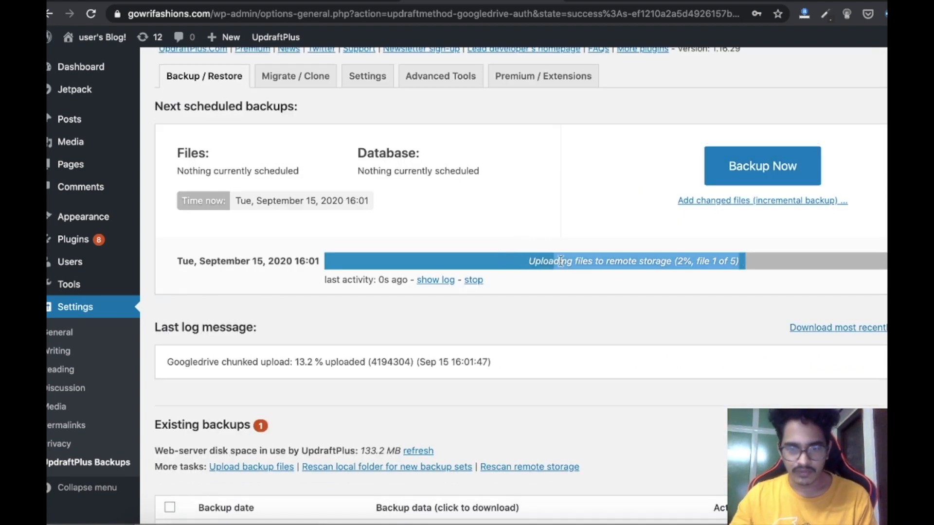
Follow the upload progress and log message, and check the storage location of the Sep 15, 2020 16:01 backup.
drag(625, 261, 638, 262)
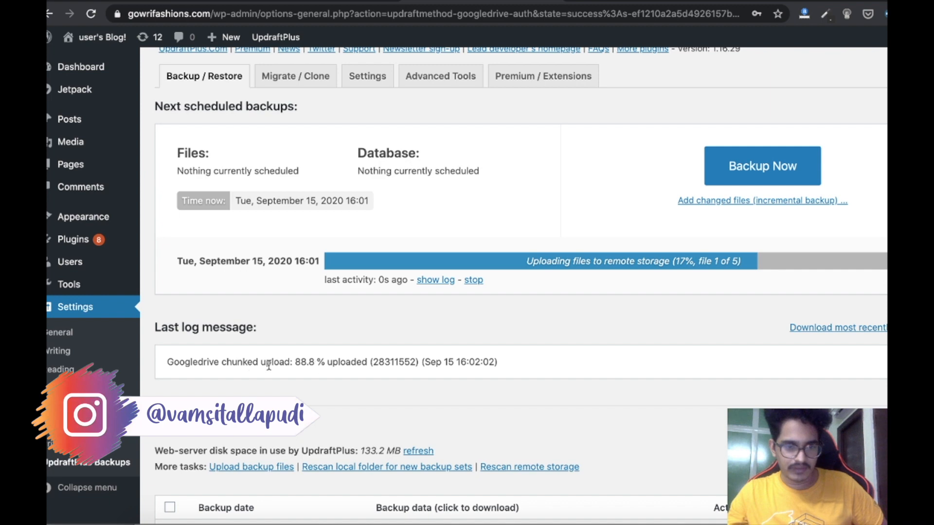
drag(170, 362, 514, 364)
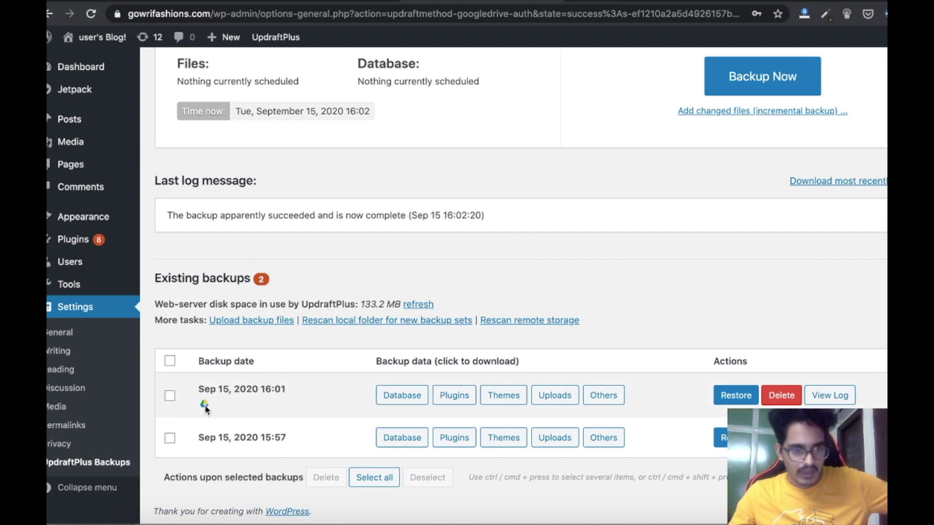
mouse_move(204, 409)
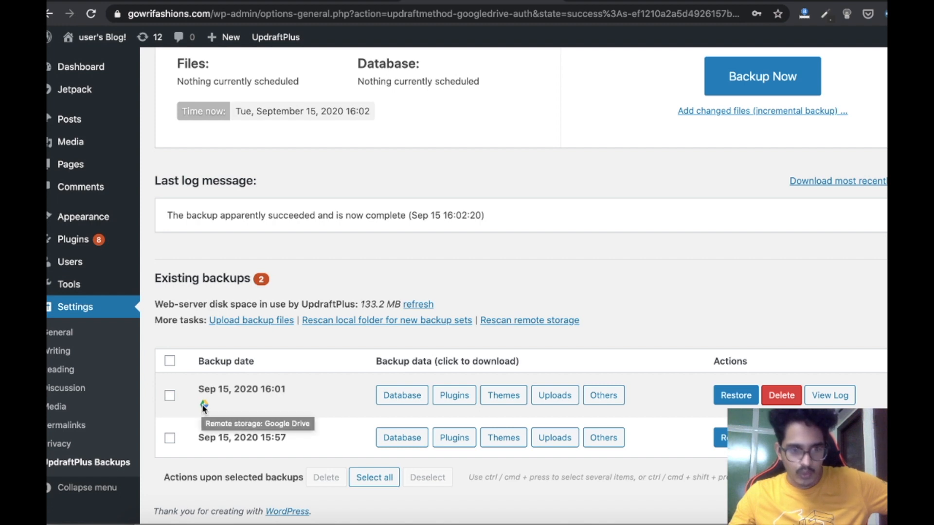